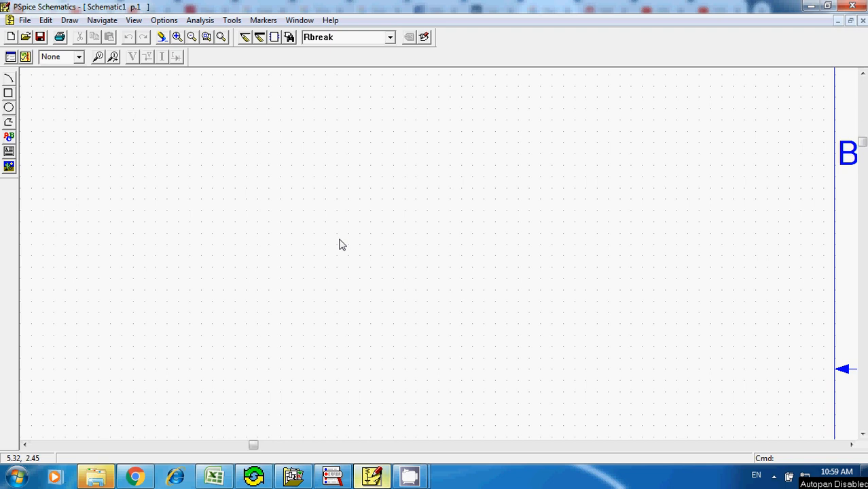
# - Launch LTspice IV and start a new blank schematic
pyautogui.click(16, 476)
pyautogui.click(42, 227)
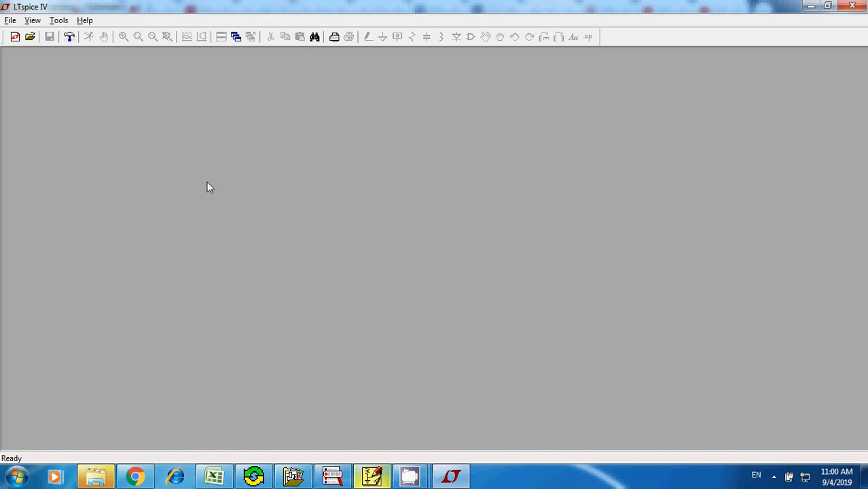
pyautogui.click(10, 21)
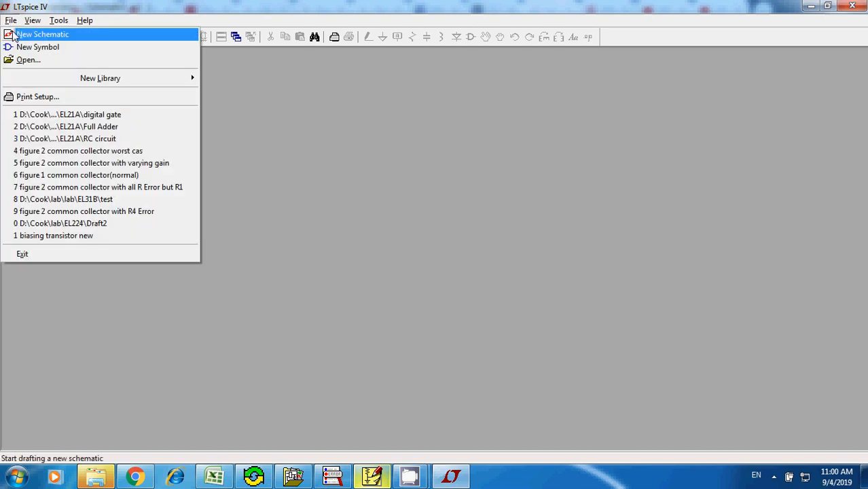
pyautogui.click(41, 34)
# - Switch to the Full Adder truth table workbook in Excel
pyautogui.click(372, 475)
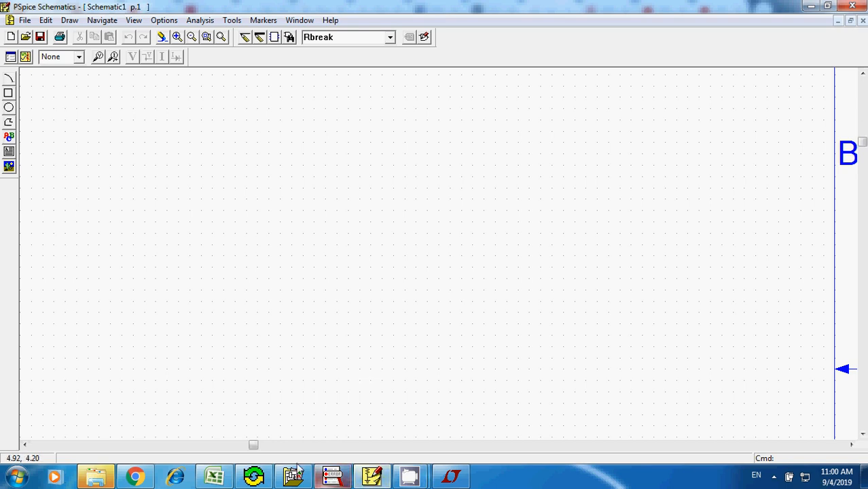
pyautogui.click(214, 479)
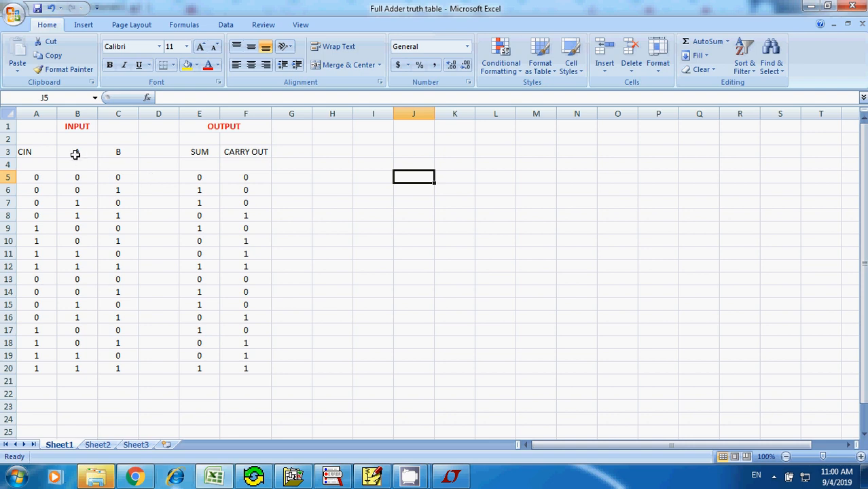
pyautogui.moveTo(64, 126); pyautogui.dragTo(114, 364)
pyautogui.hotkey('ctrl', 'c')
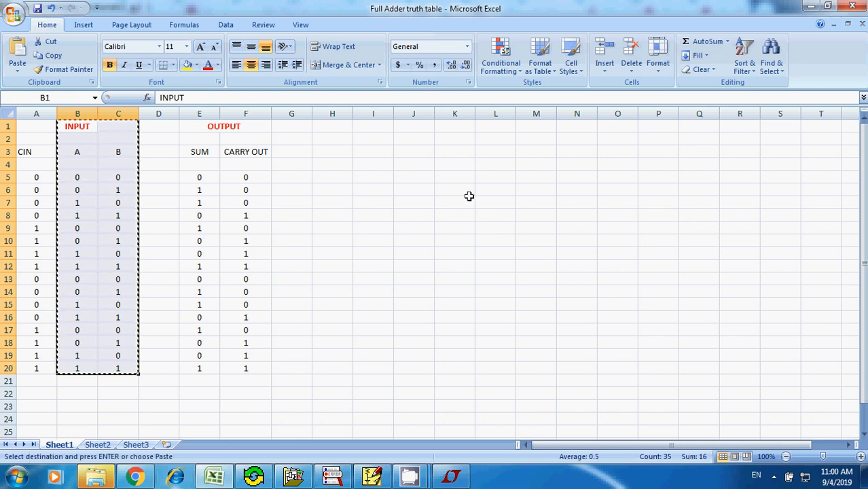
pyautogui.click(333, 127)
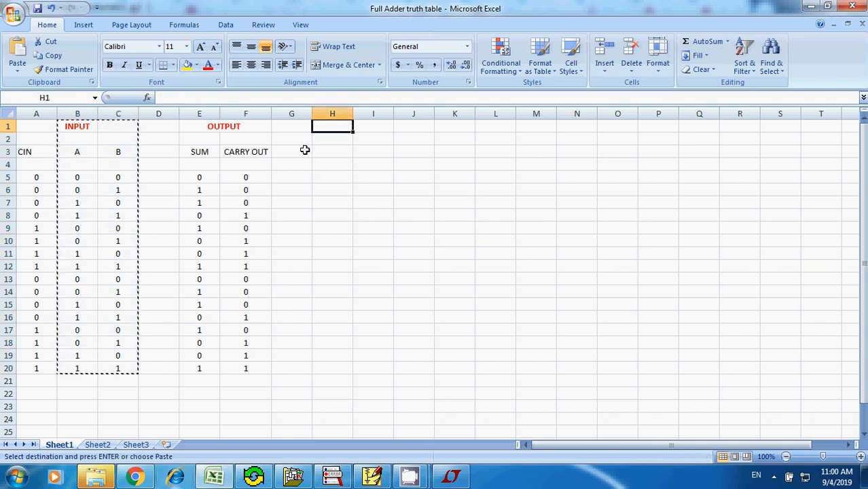
pyautogui.click(72, 129)
pyautogui.moveTo(71, 129)
pyautogui.mouseDown()
pyautogui.moveTo(211, 194)
pyautogui.moveTo(218, 255)
pyautogui.mouseUp()
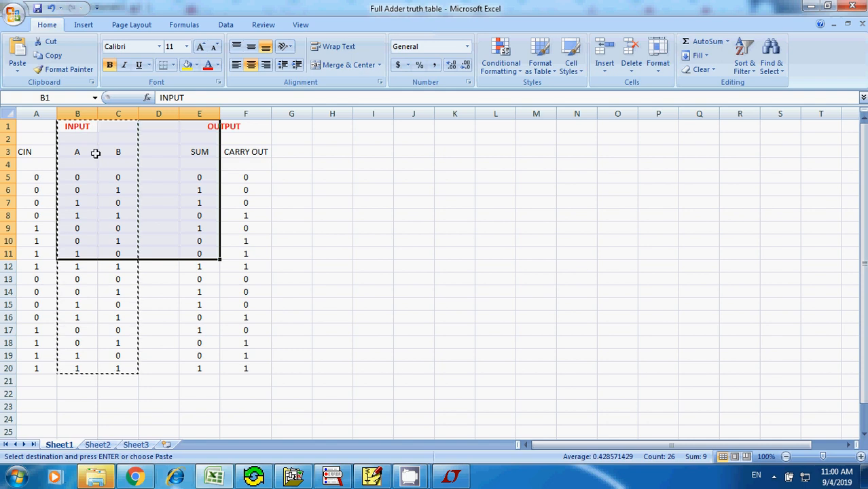
pyautogui.click(335, 134)
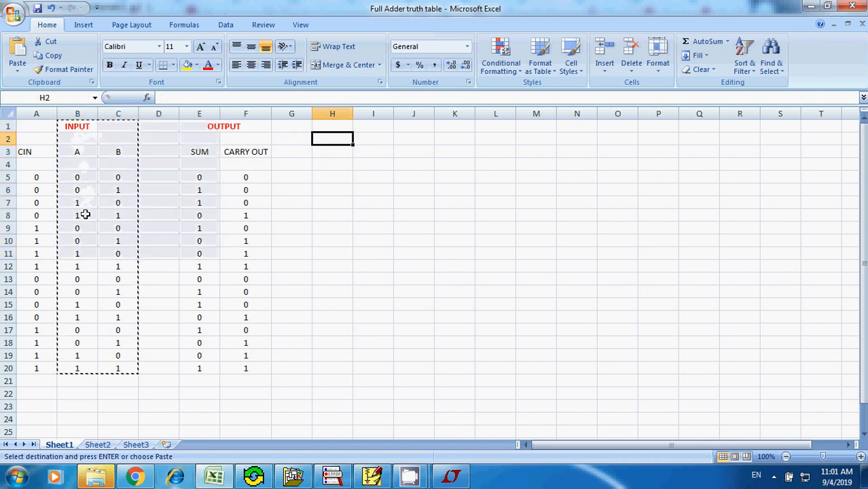
# - Copy the A, B, SUM and CARRY OUT block B1:F8 of the full adder table and paste it at cell I1
pyautogui.moveTo(73, 132); pyautogui.dragTo(236, 235)
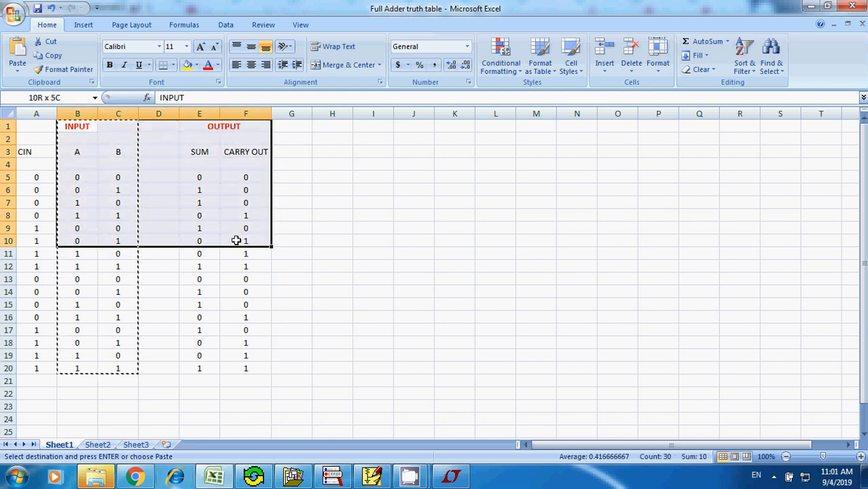
pyautogui.moveTo(236, 240); pyautogui.dragTo(245, 216)
pyautogui.hotkey('ctrl', 'c')
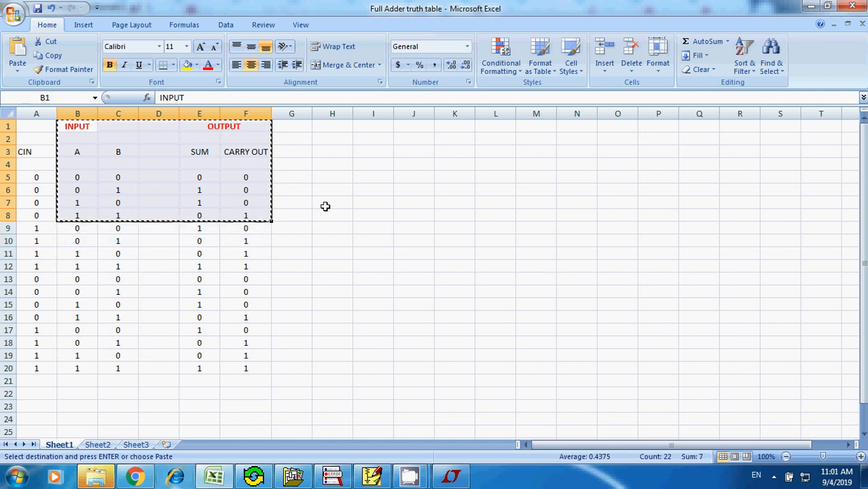
pyautogui.click(368, 136)
pyautogui.click(368, 126)
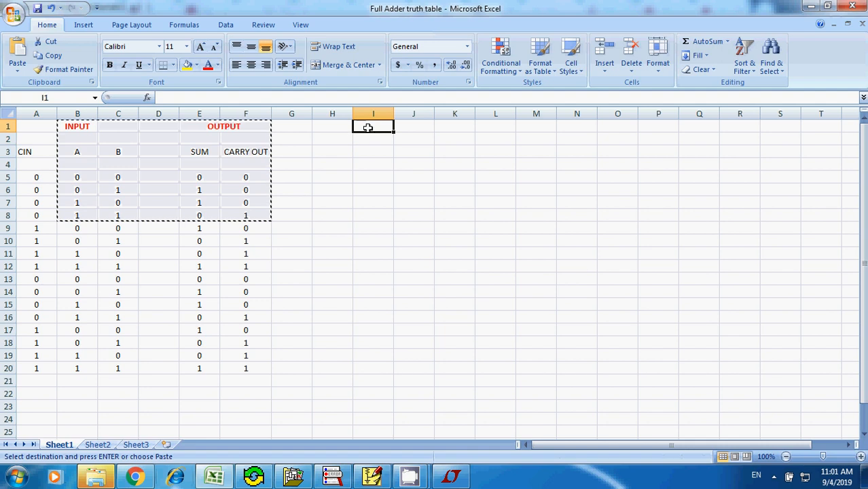
pyautogui.hotkey('ctrl', 'v')
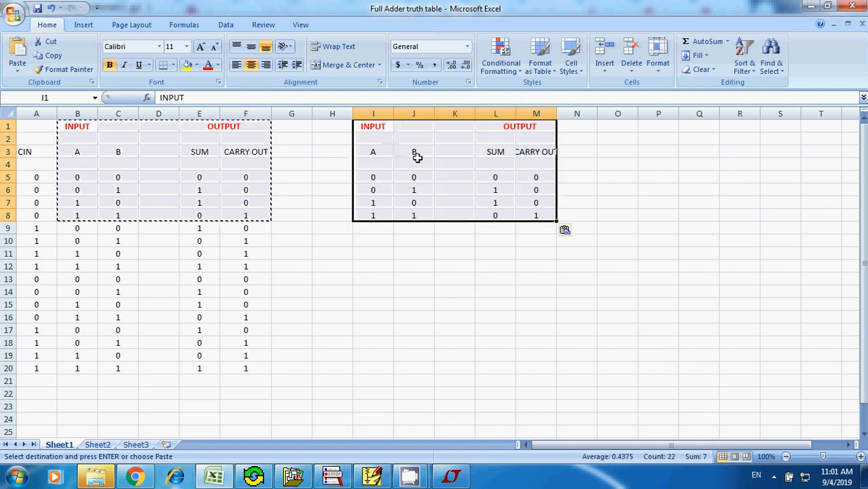
pyautogui.click(642, 152)
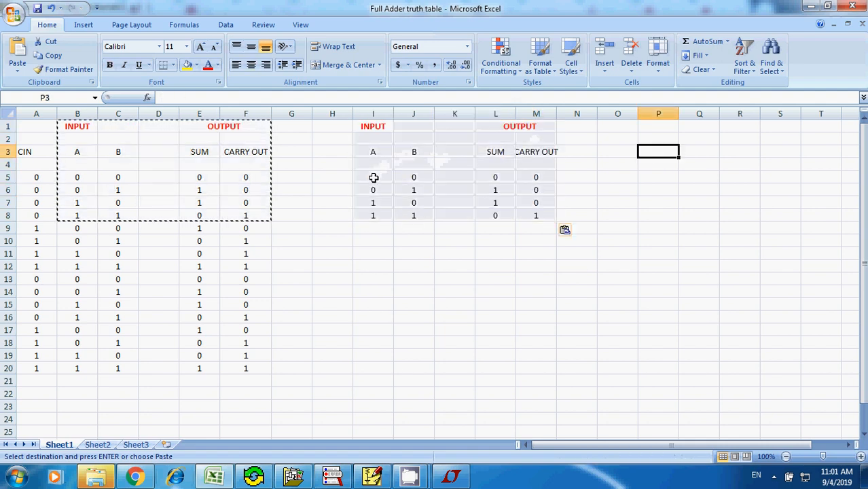
# - Review the first rows of the pasted table and widen column M to fit its CARRY OUT heading
pyautogui.click(375, 176)
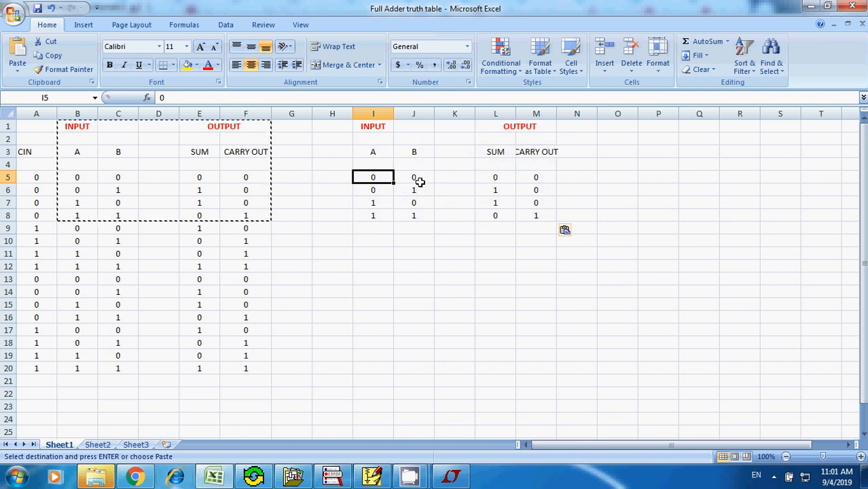
pyautogui.click(497, 178)
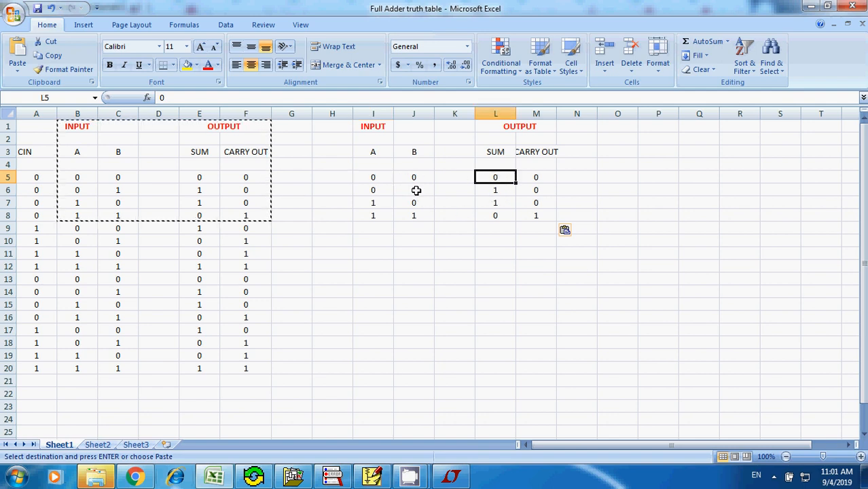
pyautogui.click(496, 194)
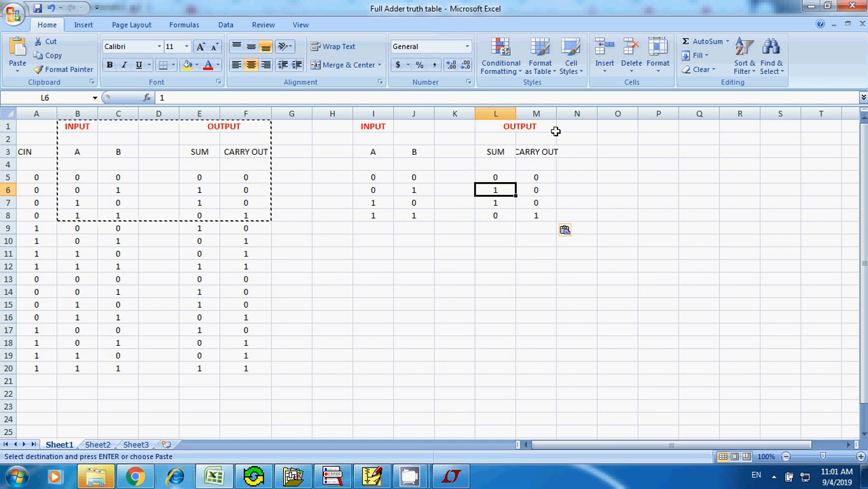
pyautogui.moveTo(556, 114); pyautogui.dragTo(561, 114)
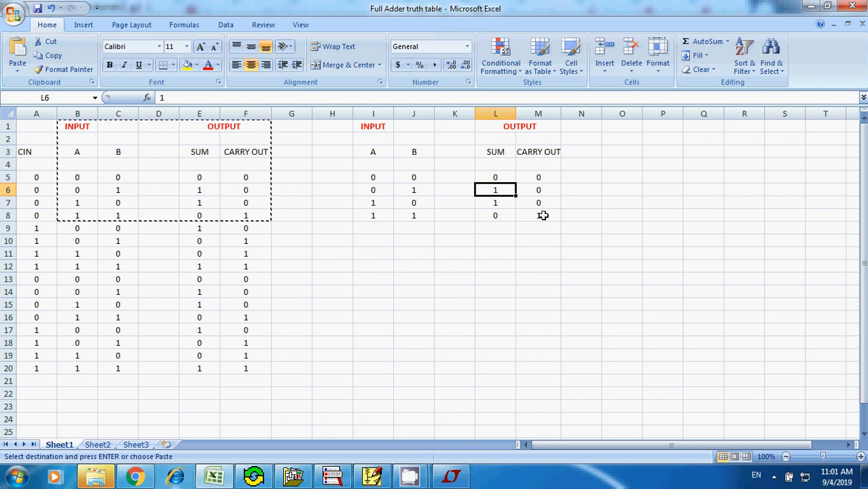
pyautogui.click(482, 239)
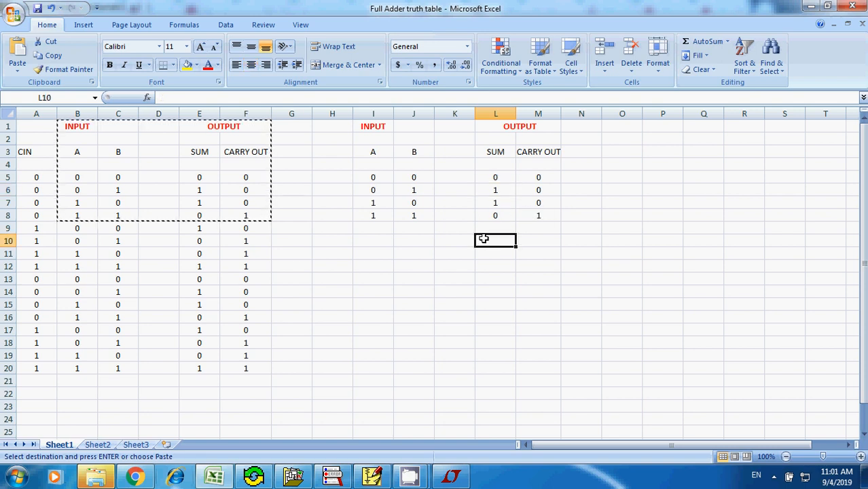
# - Enter 0 in cell B5, the first A input of the full adder table
pyautogui.click(302, 214)
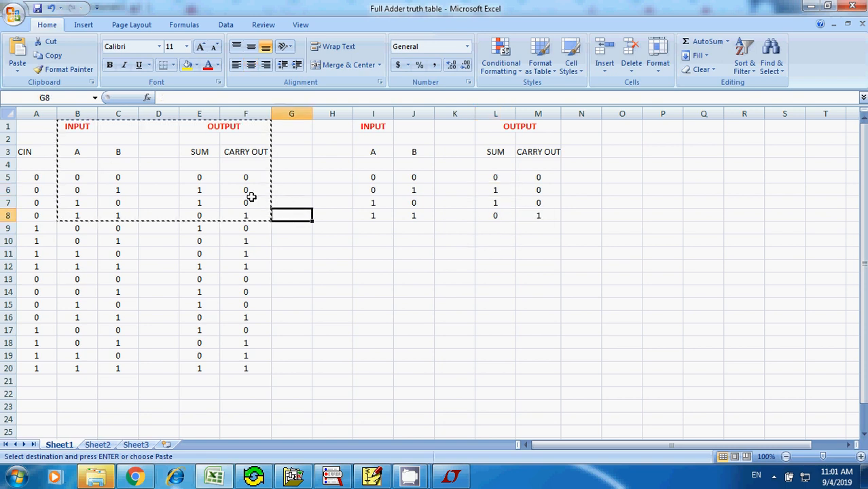
pyautogui.rightClick(288, 152)
pyautogui.press('Escape')
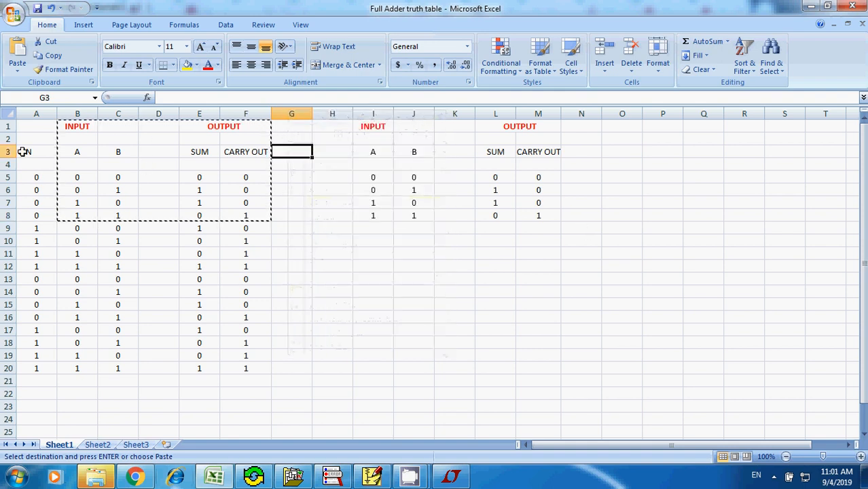
pyautogui.click(79, 178)
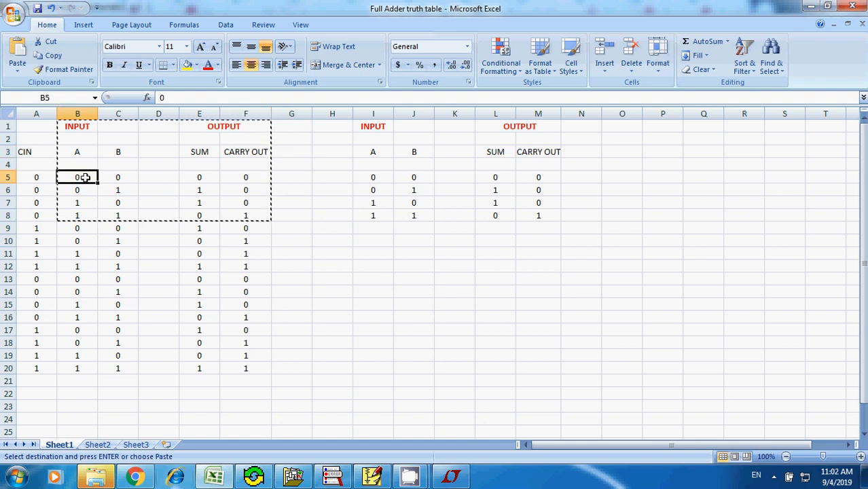
pyautogui.write('0')
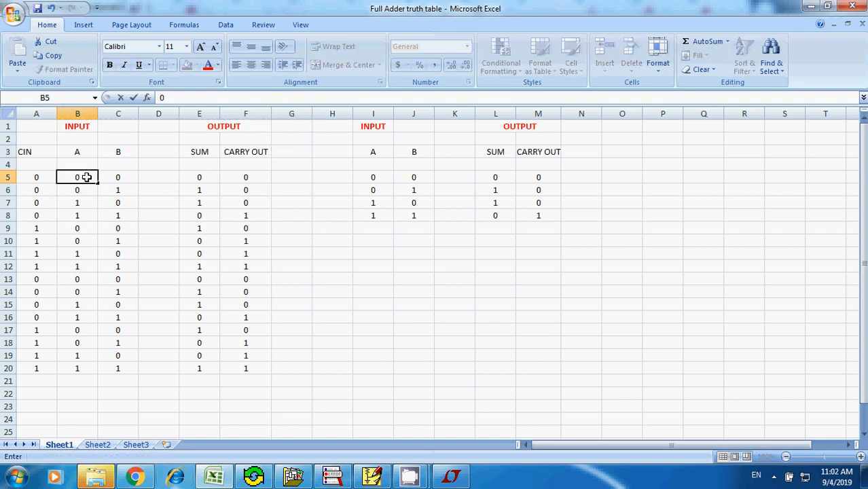
pyautogui.click(296, 217)
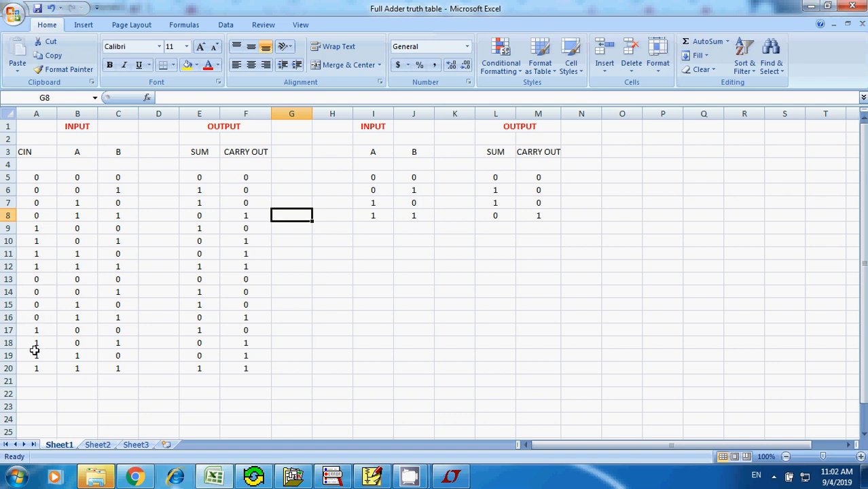
# - Examine row 19 of the full adder table, A19:F19, and look briefly at the empty PSpice schematic before returning to Excel
pyautogui.moveTo(37, 352); pyautogui.dragTo(241, 350)
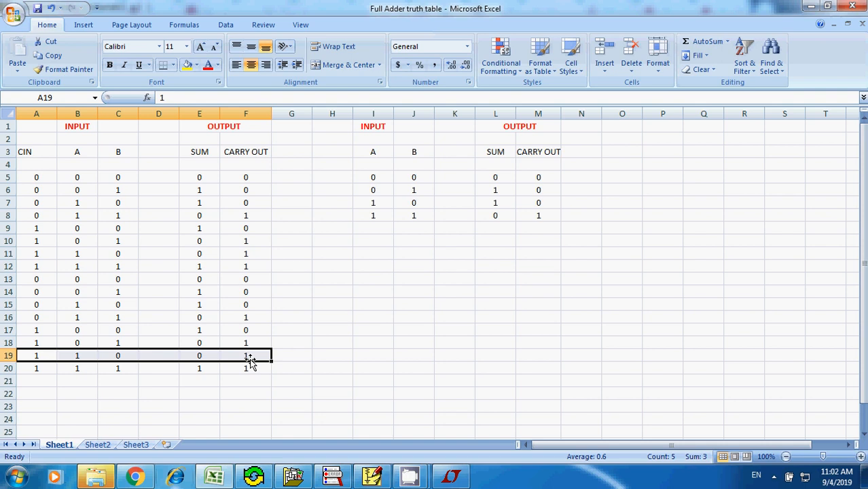
pyautogui.click(314, 337)
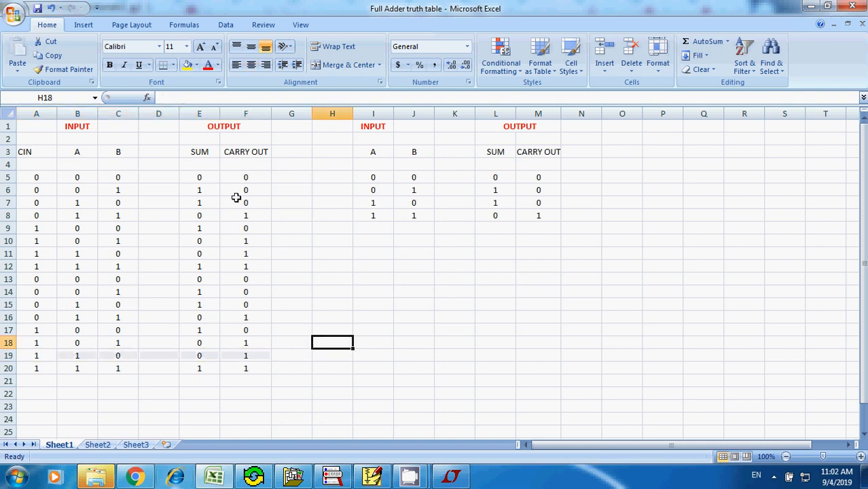
pyautogui.click(372, 477)
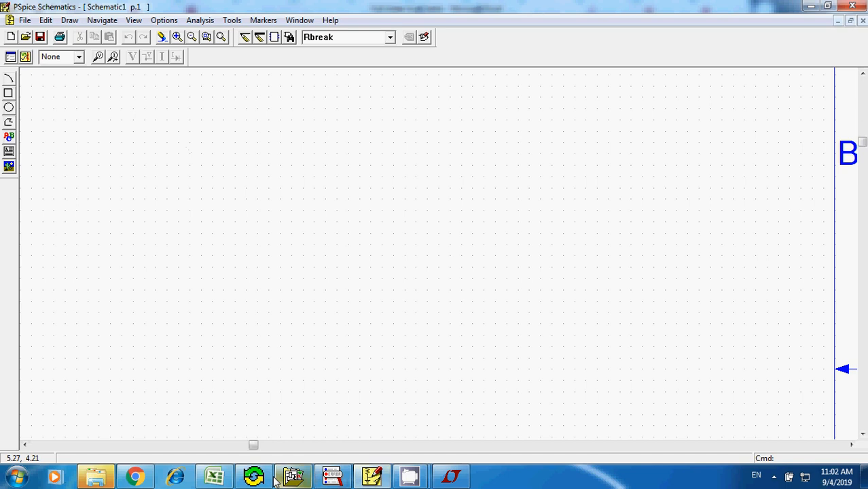
pyautogui.click(215, 478)
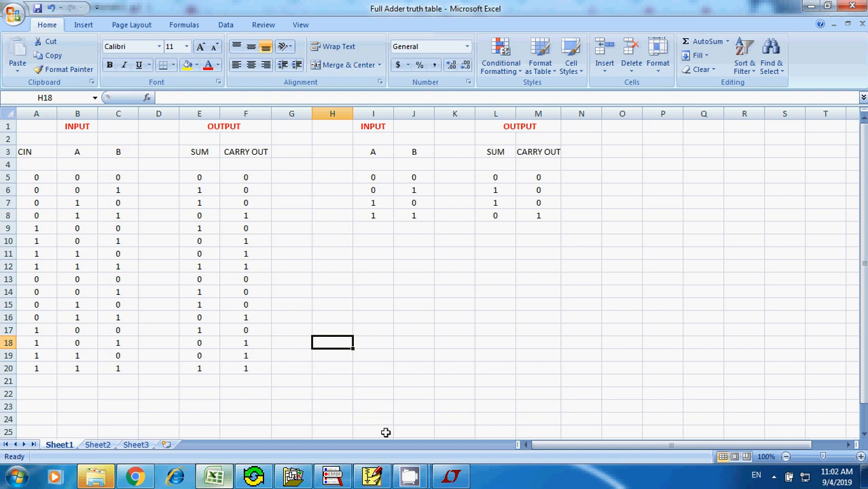
# - Switch to Chrome, search Google for "full adder circuits" and browse the image results for circuit diagrams
pyautogui.click(135, 477)
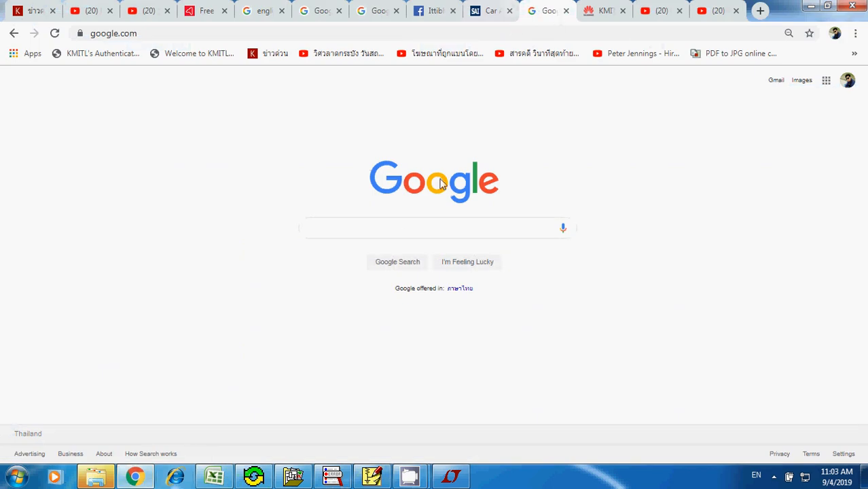
pyautogui.click(387, 228)
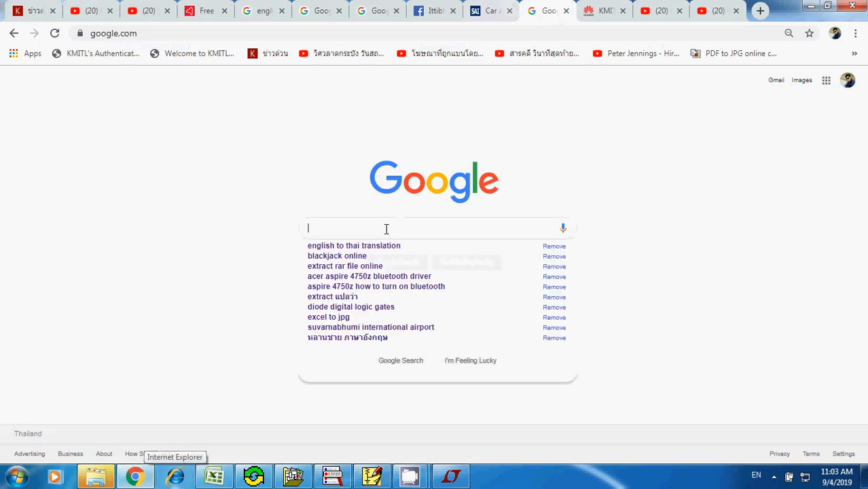
pyautogui.write('full ')
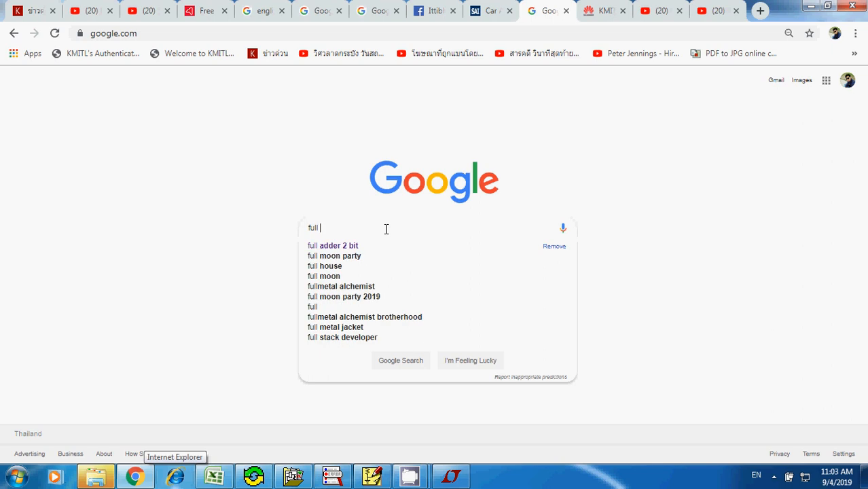
pyautogui.write('adder circ')
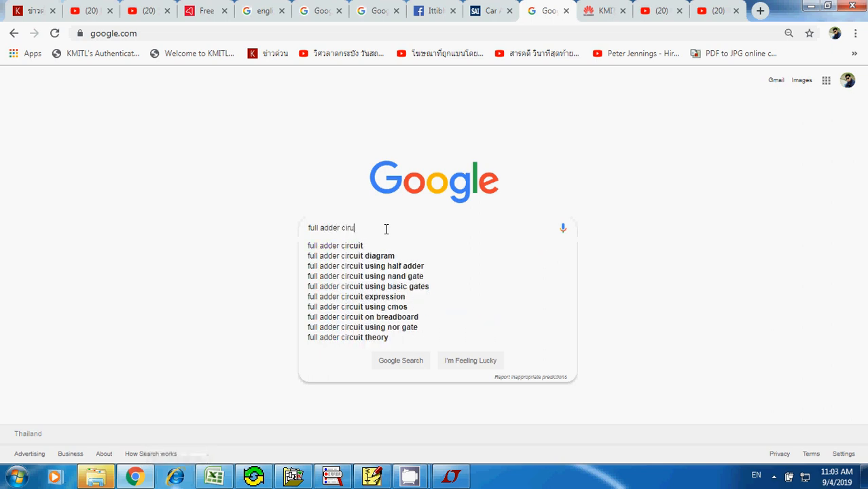
pyautogui.write('uits')
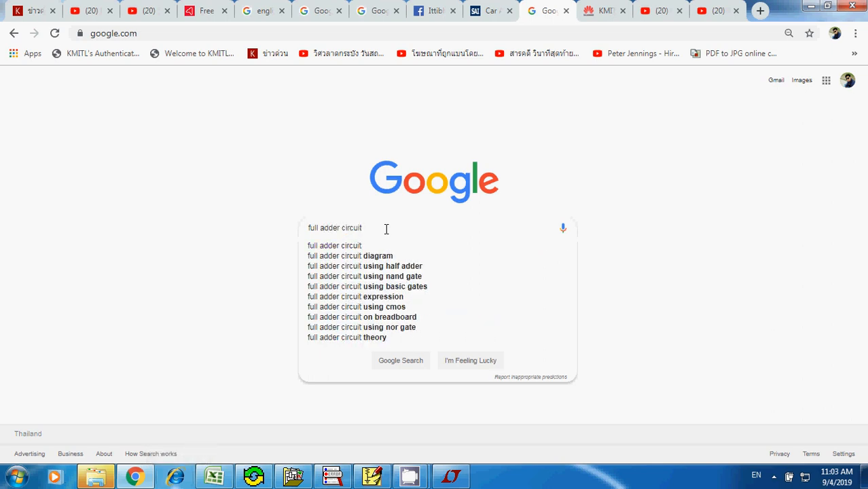
pyautogui.press('Return')
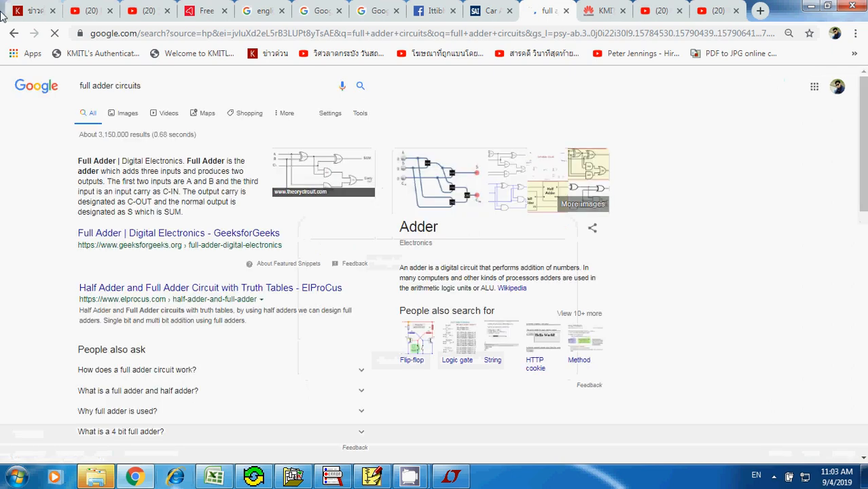
pyautogui.click(128, 113)
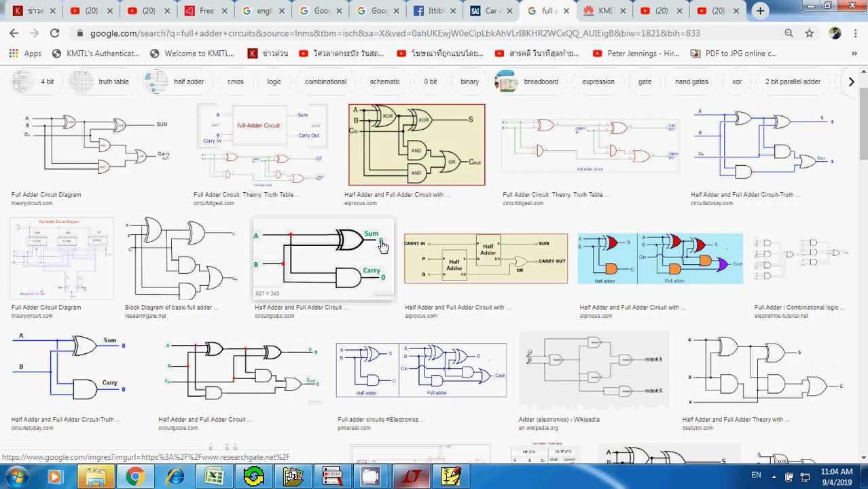
pyautogui.scroll(-3, 383, 246)
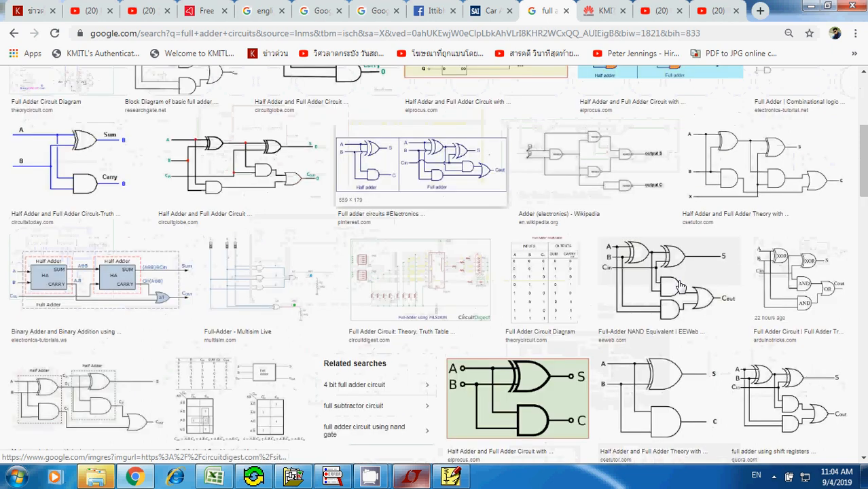
# - Arrange the Chrome image results and the PSpice schematic side by side, with the EEWeb full adder diagram in view
pyautogui.scroll(-2, 679, 285)
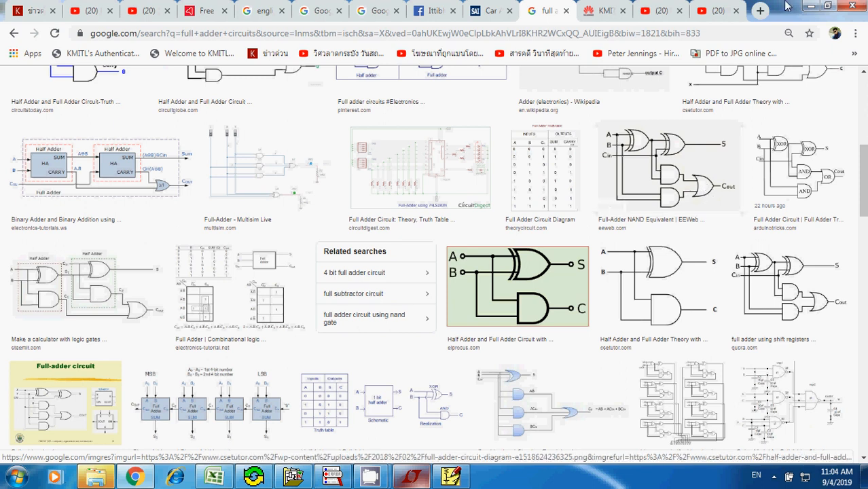
pyautogui.click(826, 6)
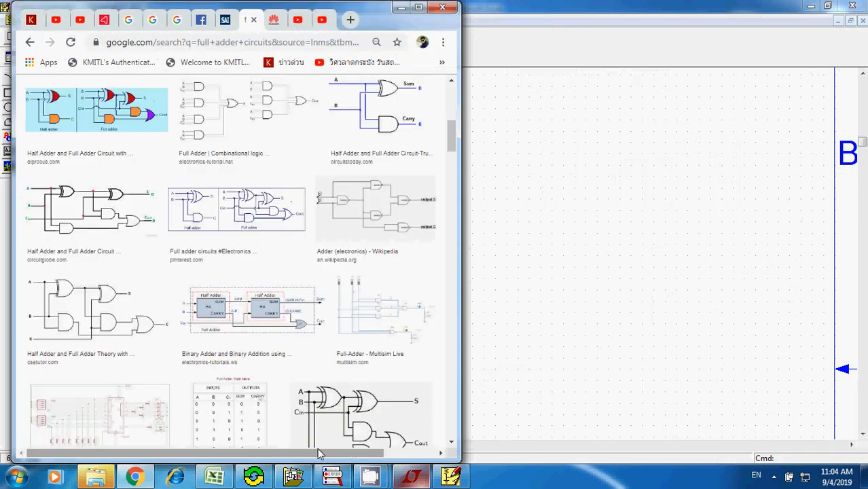
pyautogui.moveTo(320, 453); pyautogui.dragTo(401, 446)
pyautogui.scroll(-2, 351, 399)
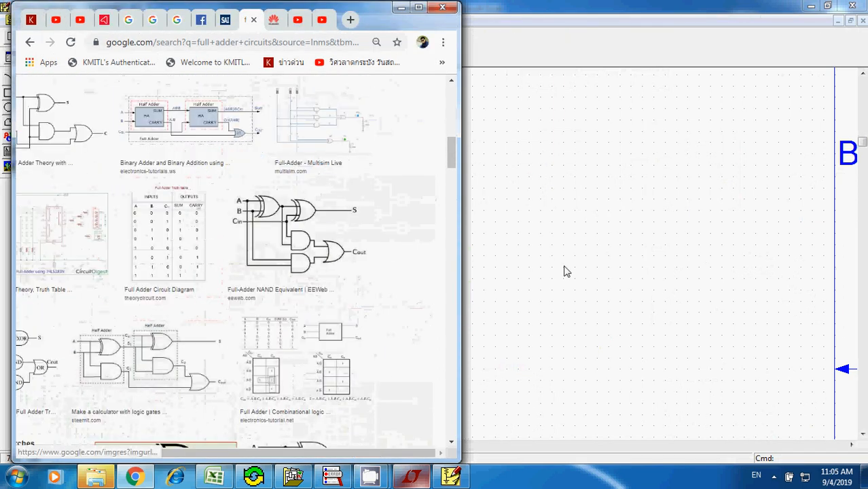
pyautogui.click(574, 261)
pyautogui.click(829, 7)
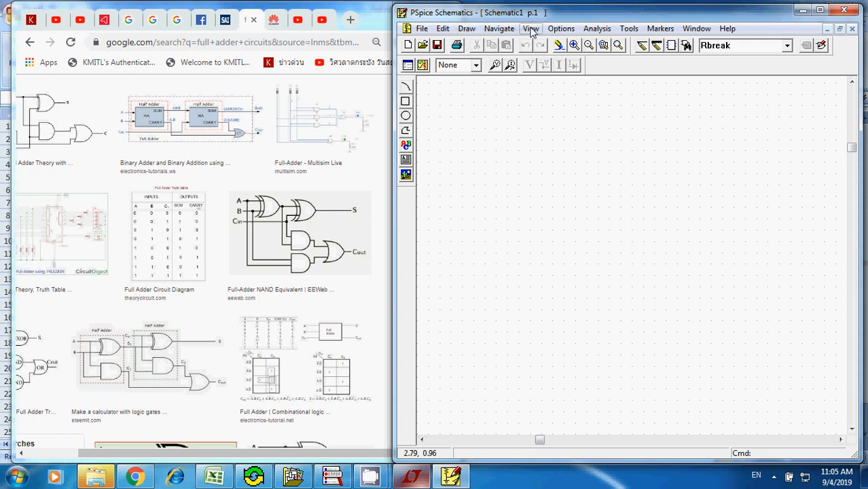
# - Browse the part list from 555D onward and select the 7409 two-input AND gate as the new part
pyautogui.click(465, 29)
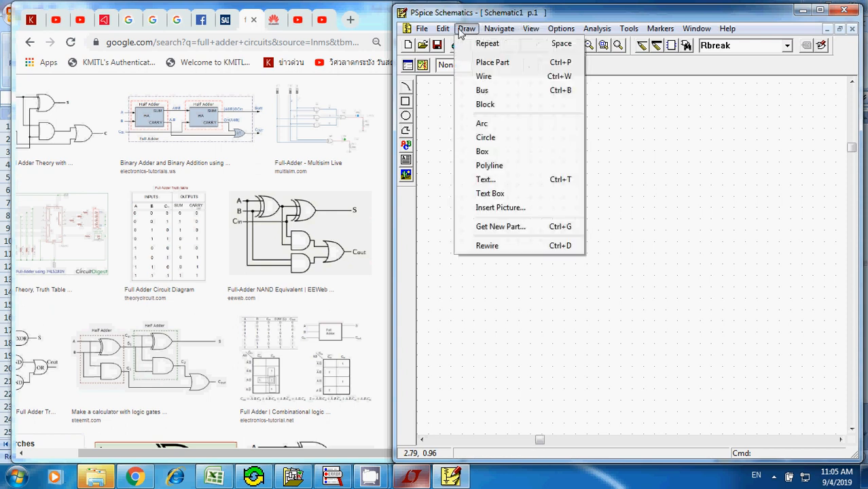
pyautogui.click(501, 228)
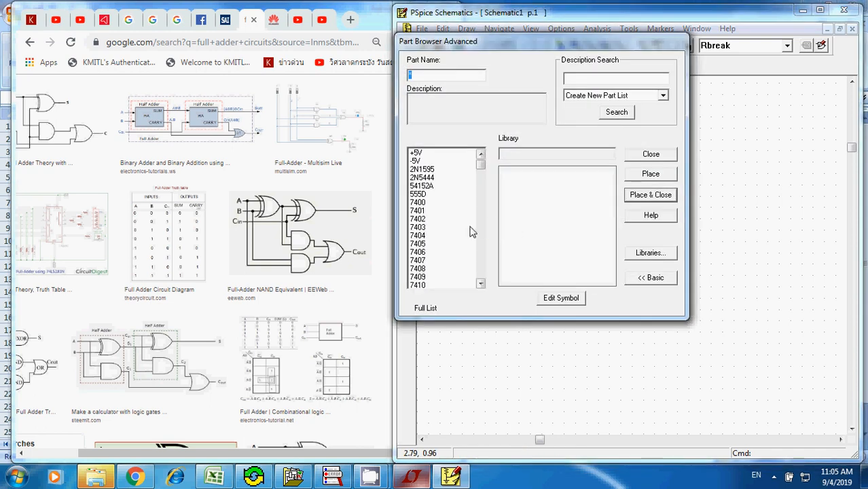
pyautogui.click(438, 195)
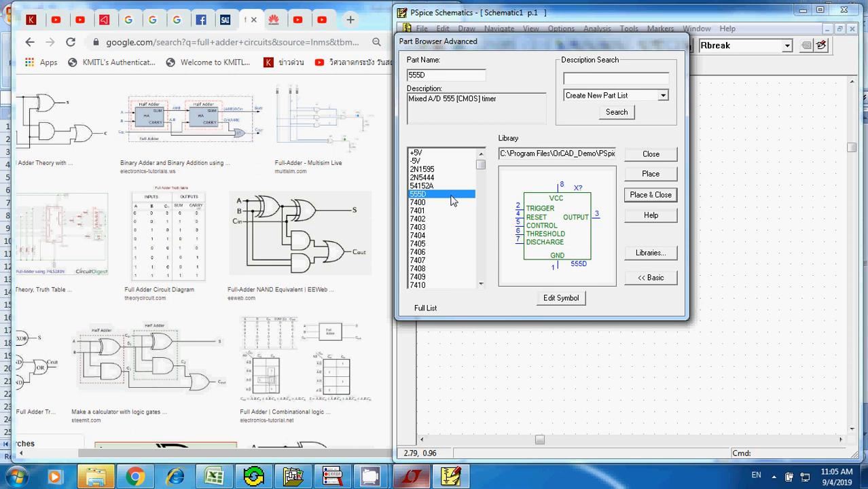
pyautogui.press('Down')
pyautogui.press('Down')
pyautogui.press('Down')
pyautogui.press('Down')
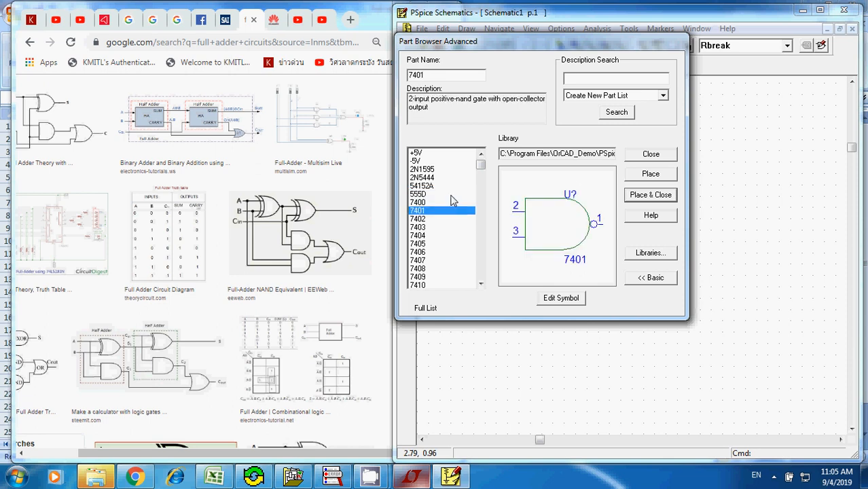
pyautogui.press('Up')
pyautogui.press('Up')
pyautogui.press('Up')
pyautogui.press('Down')
pyautogui.press('Down')
pyautogui.press('Down')
pyautogui.press('Down')
pyautogui.press('Down')
pyautogui.press('Down')
pyautogui.press('Down')
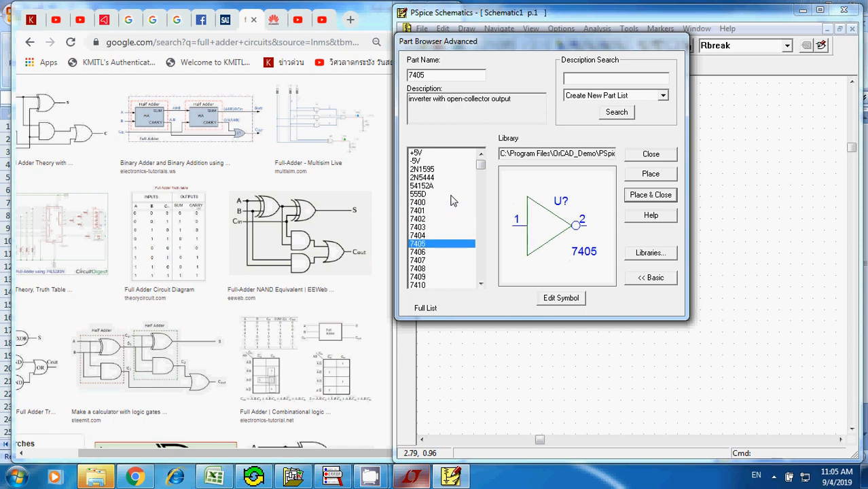
pyautogui.press('Down')
pyautogui.press('Down')
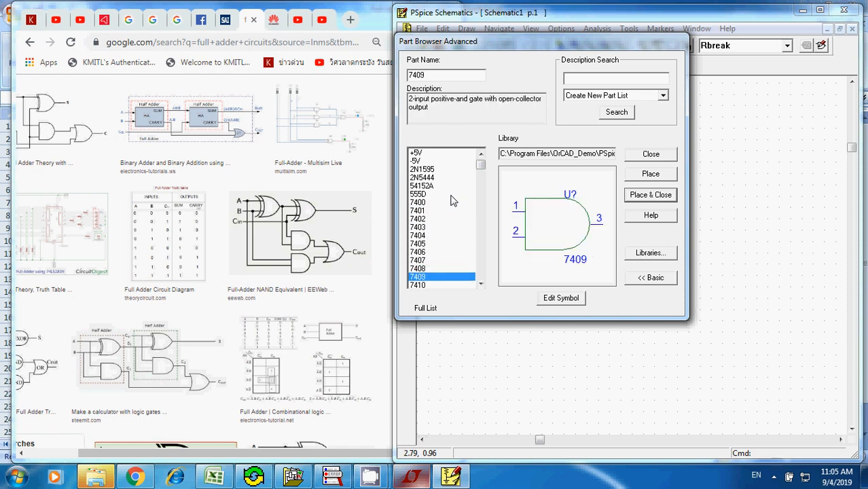
# - Place two 7409 AND gates on the schematic, one below the other, and make room around them
pyautogui.click(653, 197)
pyautogui.click(604, 242)
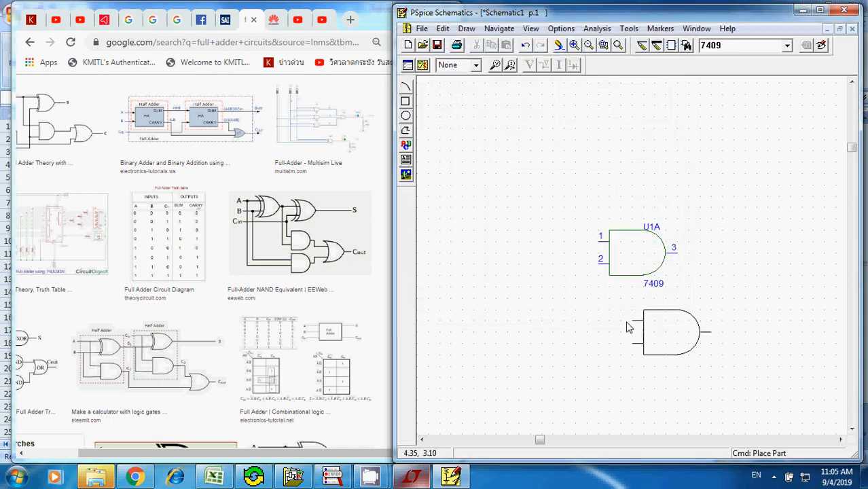
pyautogui.click(610, 344)
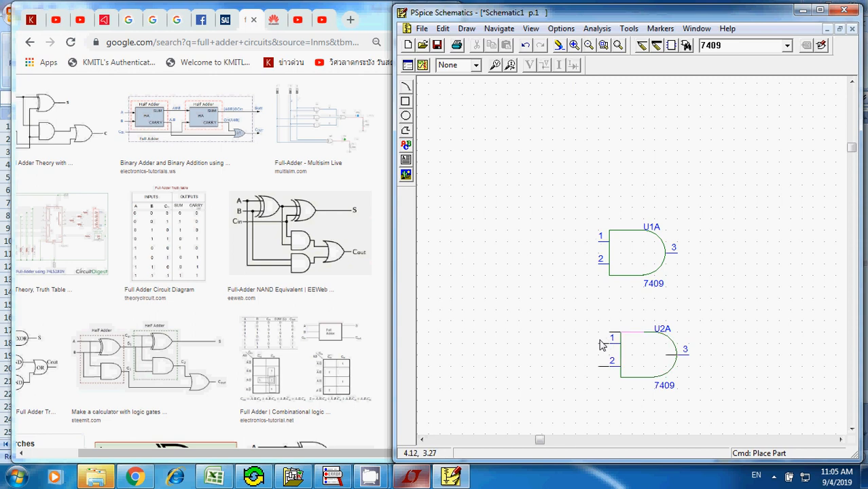
pyautogui.click(589, 45)
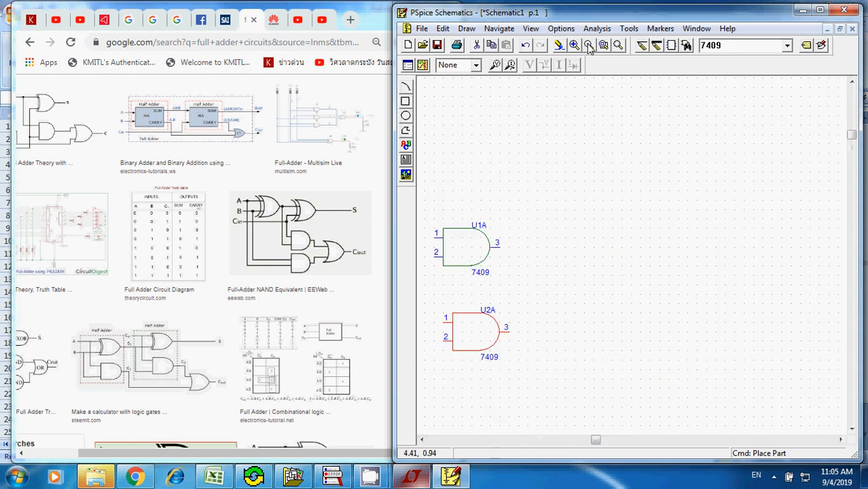
pyautogui.click(422, 440)
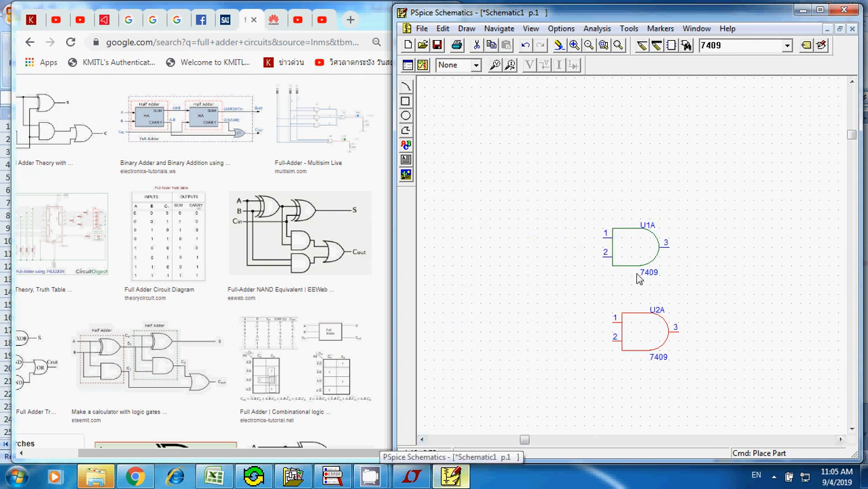
pyautogui.click(568, 229)
# - Browse the part list beyond 7409 and select the 74136 two-input XOR gate as the new part
pyautogui.hotkey('ctrl', 'g')
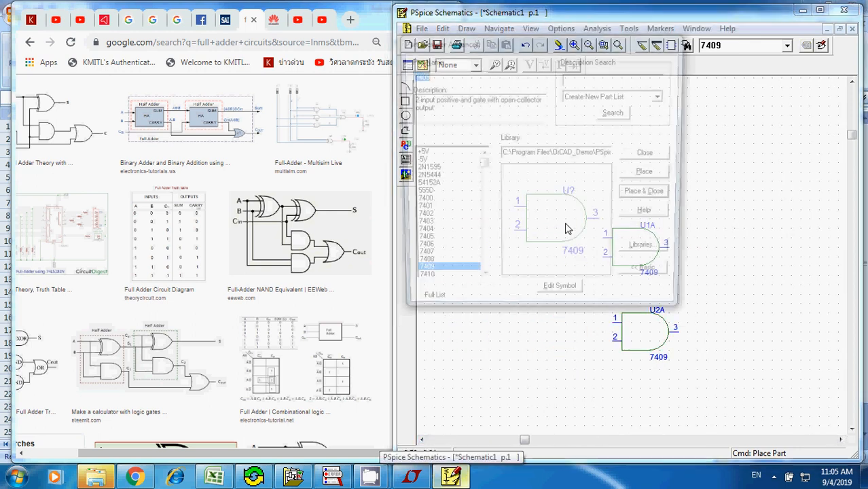
pyautogui.click(426, 278)
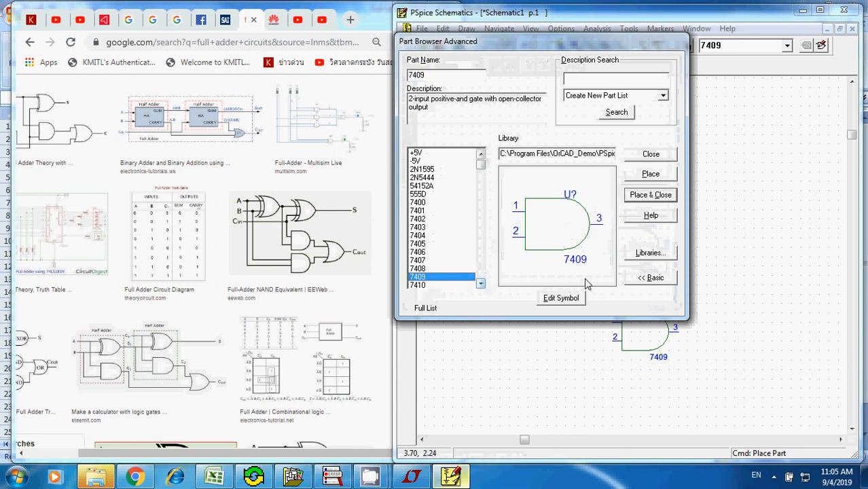
pyautogui.press('Down')
pyautogui.press('Down')
pyautogui.press('Down')
pyautogui.press('Down')
pyautogui.press('Down')
pyautogui.press('Down')
pyautogui.press('Down')
pyautogui.press('Down')
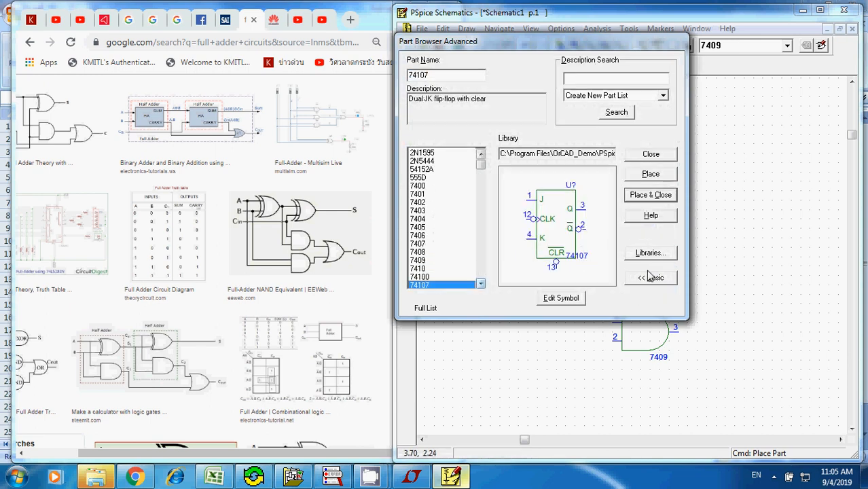
pyautogui.press('Down')
pyautogui.press('Down')
pyautogui.press('Down')
pyautogui.press('Down')
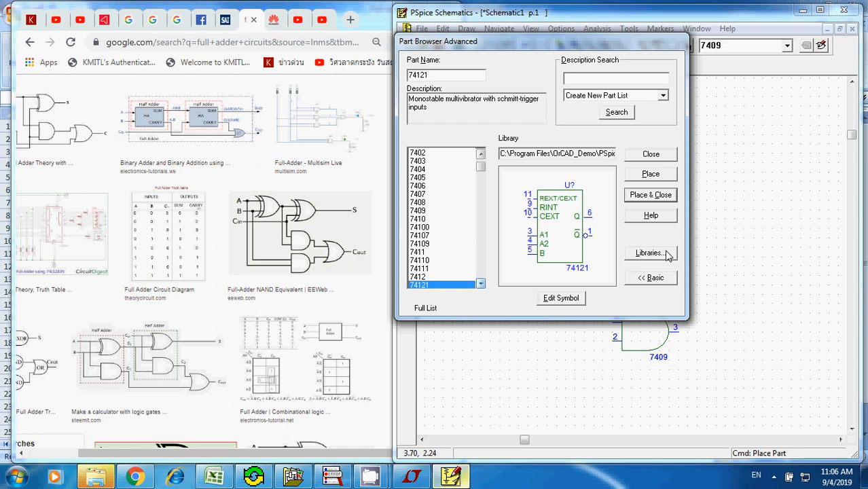
pyautogui.press('Down')
pyautogui.press('Down')
pyautogui.press('Down')
pyautogui.press('Down')
pyautogui.press('Down')
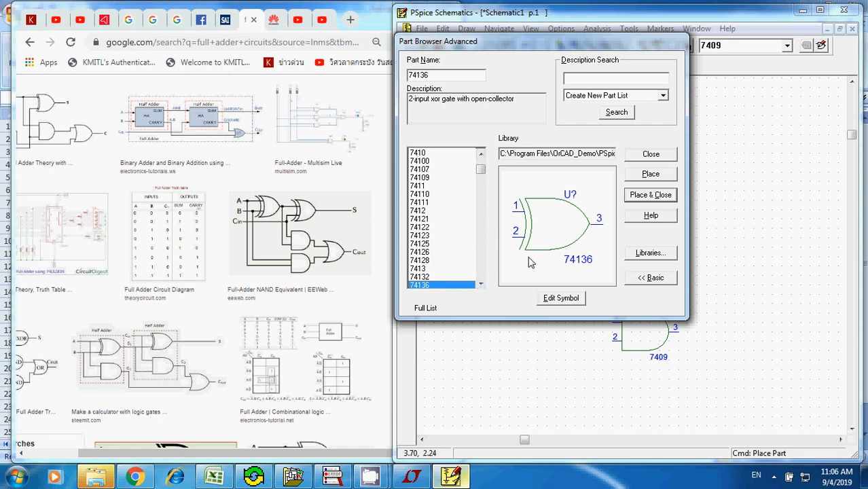
pyautogui.press('Down')
pyautogui.press('Down')
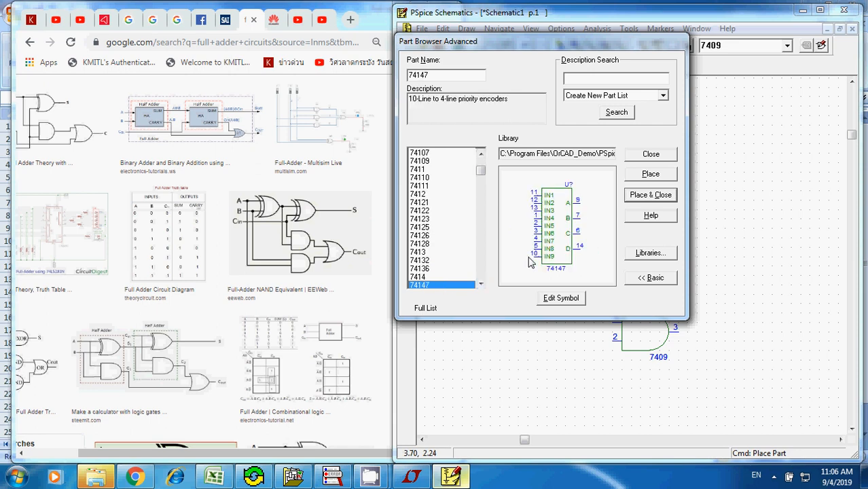
pyautogui.press('Up')
pyautogui.press('Up')
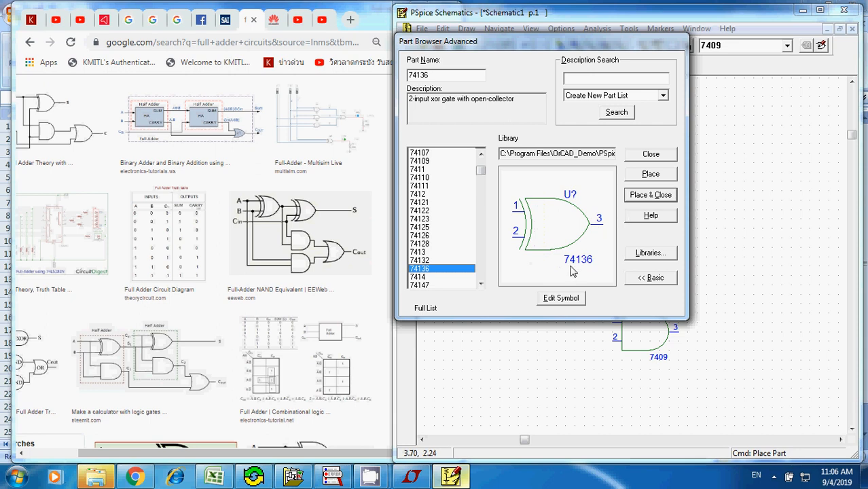
# - Place two 74136 XOR gates side by side above the AND gates and end the placement
pyautogui.click(650, 196)
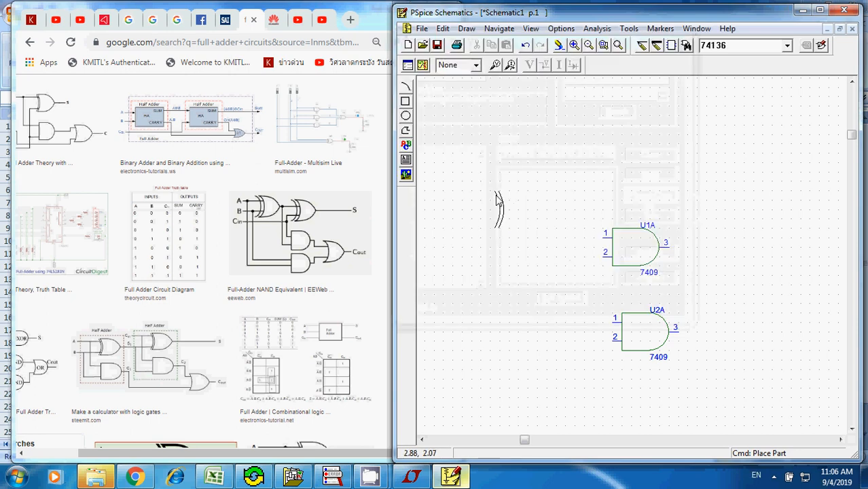
pyautogui.click(493, 158)
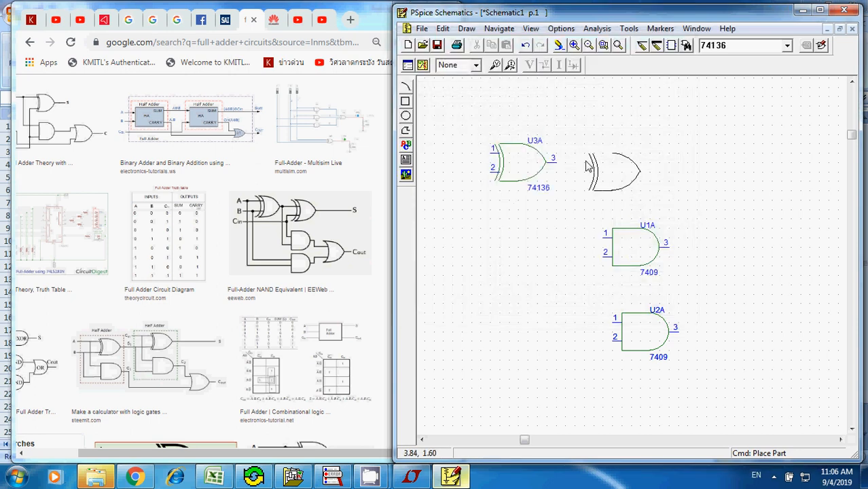
pyautogui.click(586, 158)
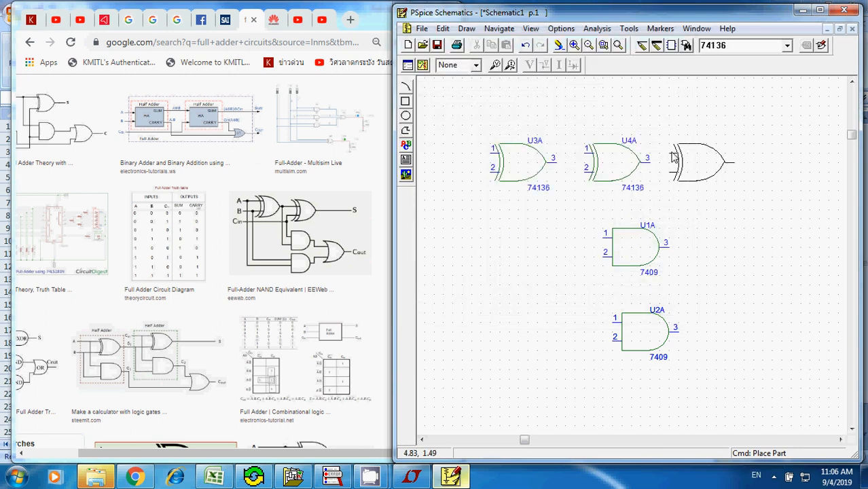
pyautogui.rightClick(672, 156)
pyautogui.click(504, 295)
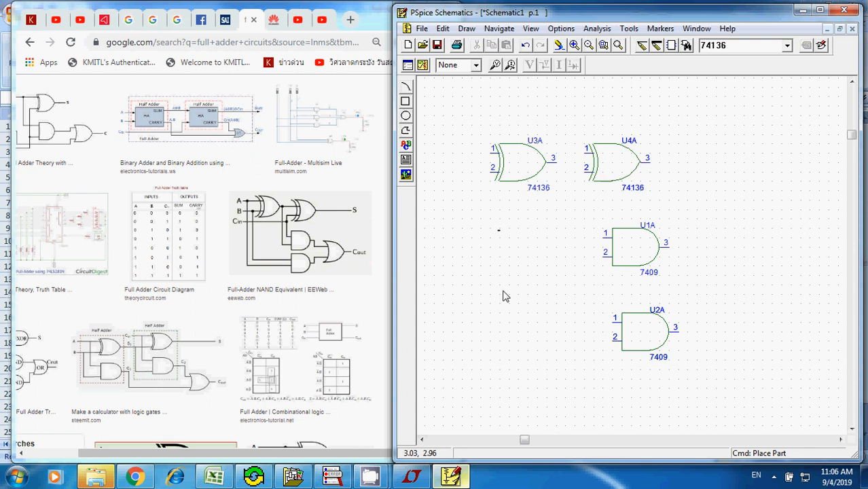
# - Browse the part list beyond 74136 and select the 7432 two-input OR gate as the new part
pyautogui.hotkey('ctrl', 'g')
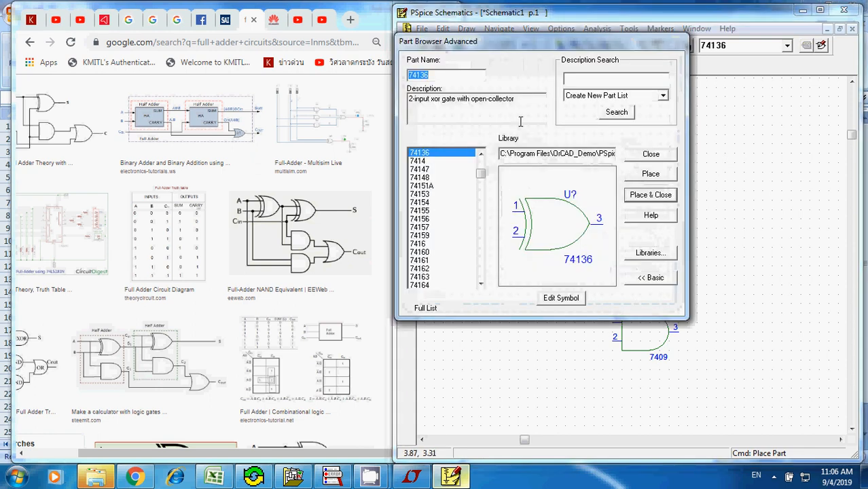
pyautogui.click(452, 152)
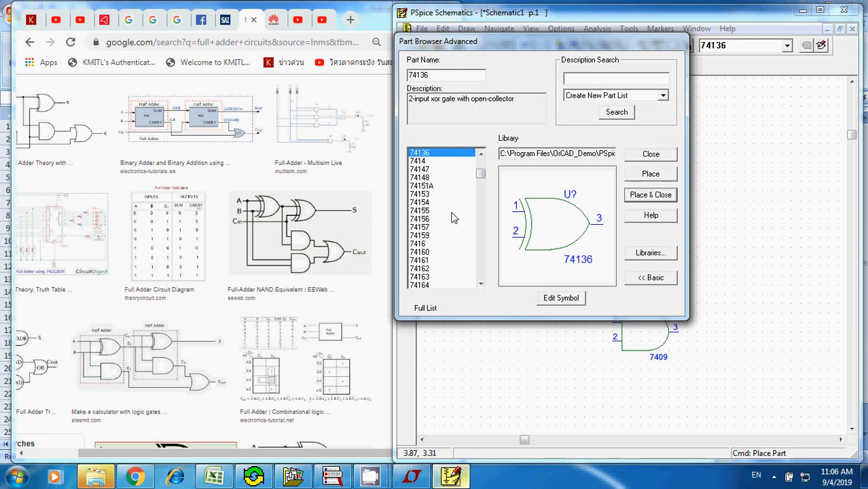
pyautogui.press('Down')
pyautogui.press('Down')
pyautogui.press('Down')
pyautogui.press('Down')
pyautogui.press('Down')
pyautogui.press('Down')
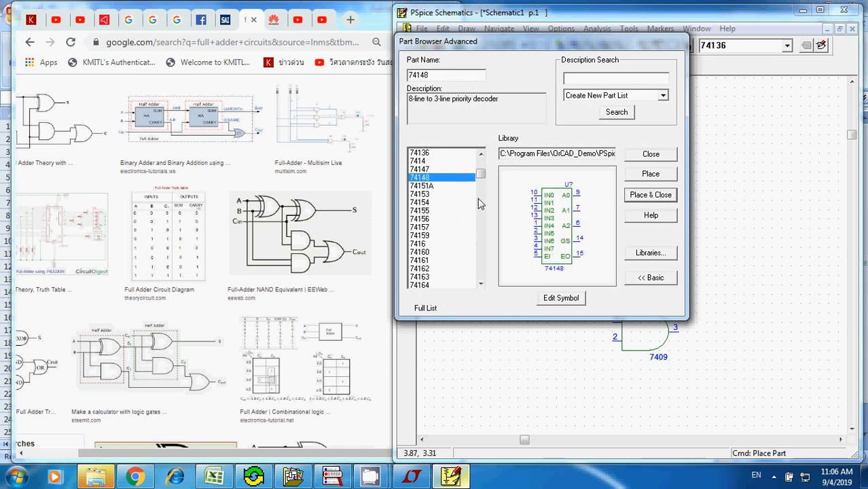
pyautogui.press('Down')
pyautogui.press('Down')
pyautogui.press('Down')
pyautogui.press('Down')
pyautogui.press('Down')
pyautogui.press('Down')
pyautogui.press('Down')
pyautogui.press('Down')
pyautogui.press('Down')
pyautogui.press('Down')
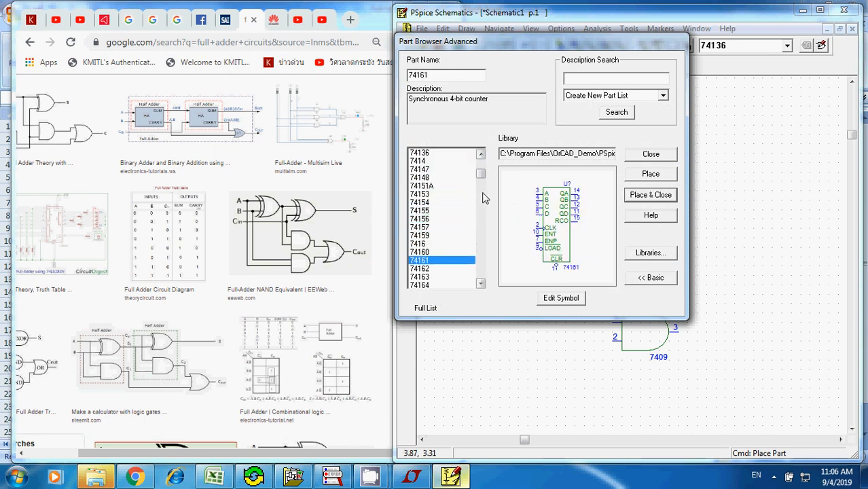
pyautogui.press('Down')
pyautogui.press('Down')
pyautogui.press('Down')
pyautogui.press('Down')
pyautogui.press('Down')
pyautogui.press('Down')
pyautogui.press('Down')
pyautogui.press('Down')
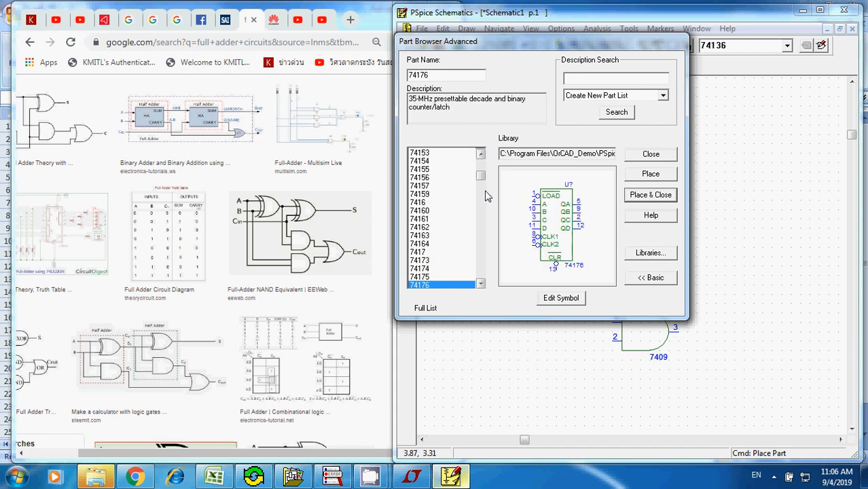
pyautogui.press('Down')
pyautogui.press('Down')
pyautogui.press('Down')
pyautogui.press('Down')
pyautogui.press('Down')
pyautogui.press('Down')
pyautogui.press('Down')
pyautogui.press('Down')
pyautogui.press('Down')
pyautogui.press('Down')
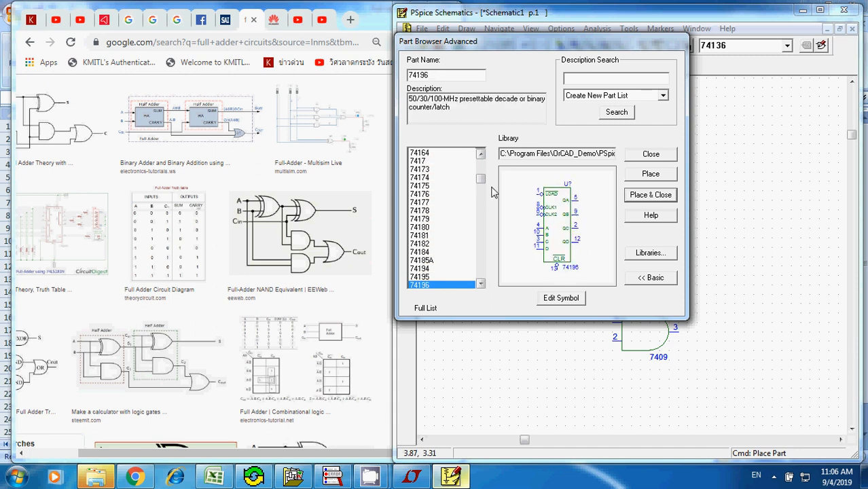
pyautogui.press('Down')
pyautogui.press('Down')
pyautogui.press('Down')
pyautogui.press('Down')
pyautogui.press('Down')
pyautogui.press('Down')
pyautogui.press('Down')
pyautogui.press('Down')
pyautogui.press('Down')
pyautogui.press('Down')
pyautogui.press('Down')
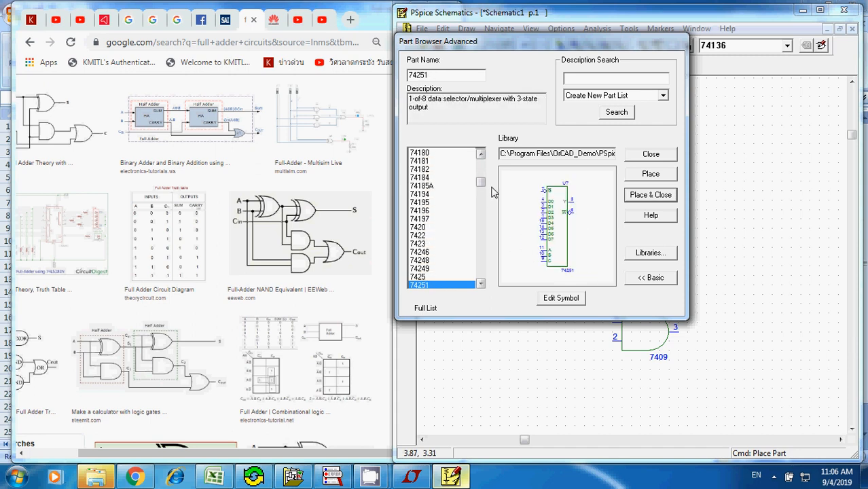
pyautogui.press('Down')
pyautogui.press('Down')
pyautogui.press('Down')
pyautogui.press('Down')
pyautogui.press('Down')
pyautogui.press('Down')
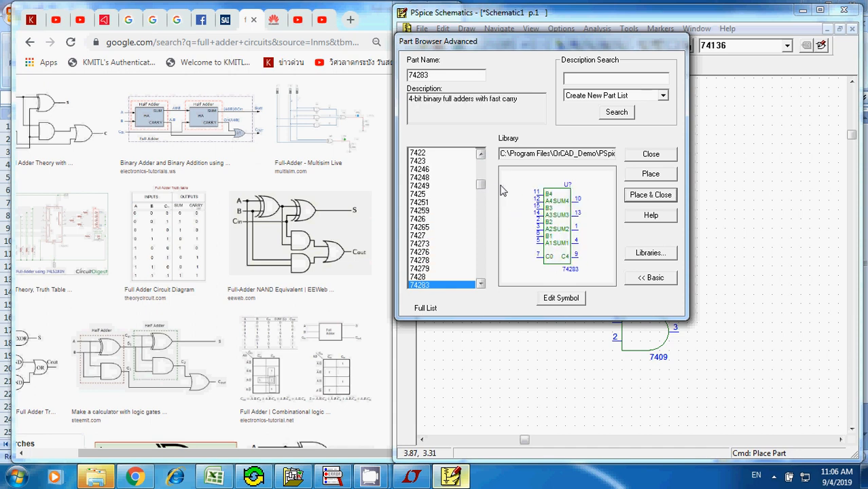
pyautogui.press('Down')
pyautogui.press('Up')
pyautogui.press('Up')
pyautogui.press('Up')
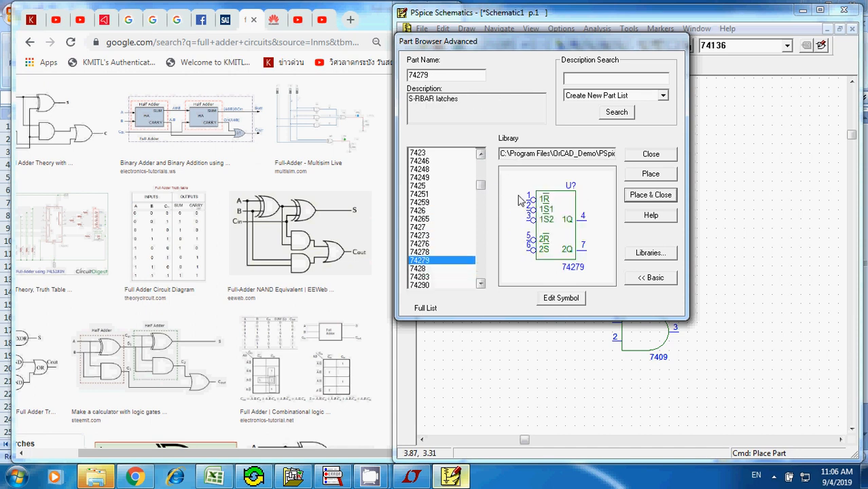
pyautogui.press('Down')
pyautogui.press('Down')
pyautogui.press('Down')
pyautogui.press('Down')
pyautogui.press('Down')
pyautogui.press('Down')
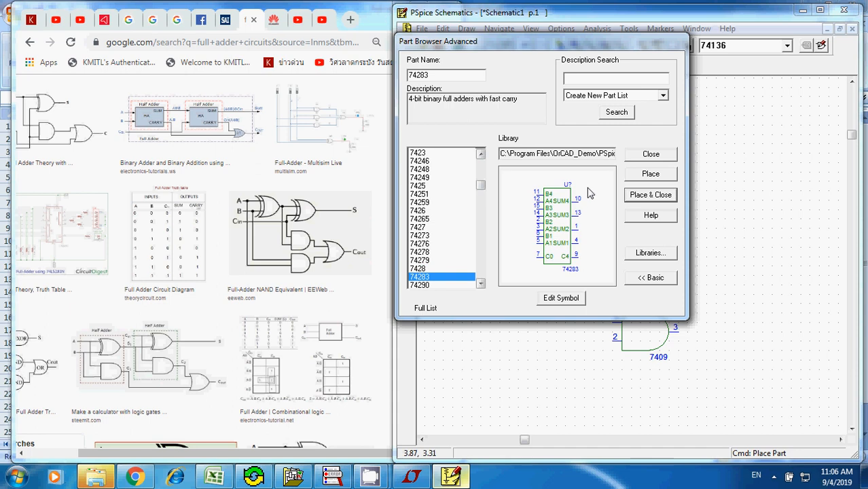
pyautogui.press('Down')
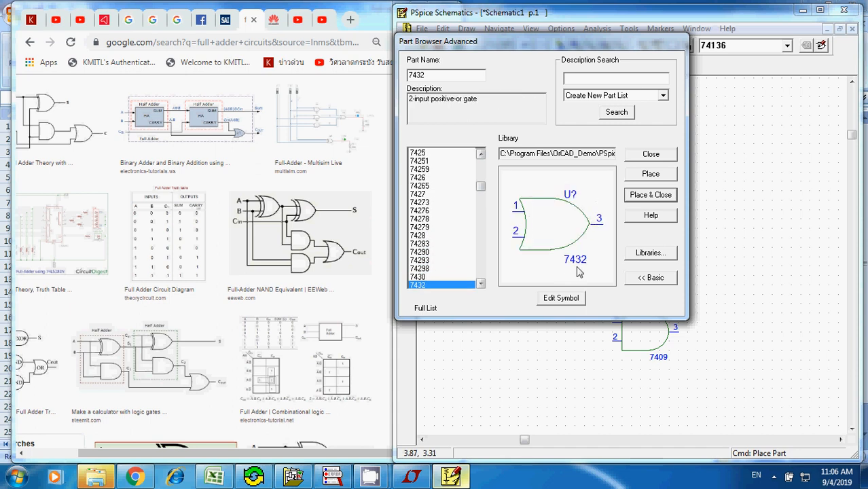
# - Place one 7432 OR gate beyond the outputs of the two AND gates and close the part browser
pyautogui.click(650, 174)
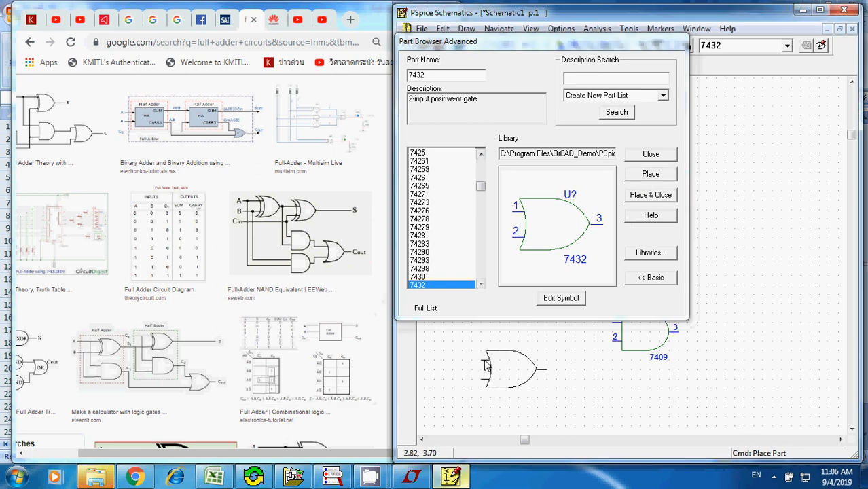
pyautogui.click(757, 293)
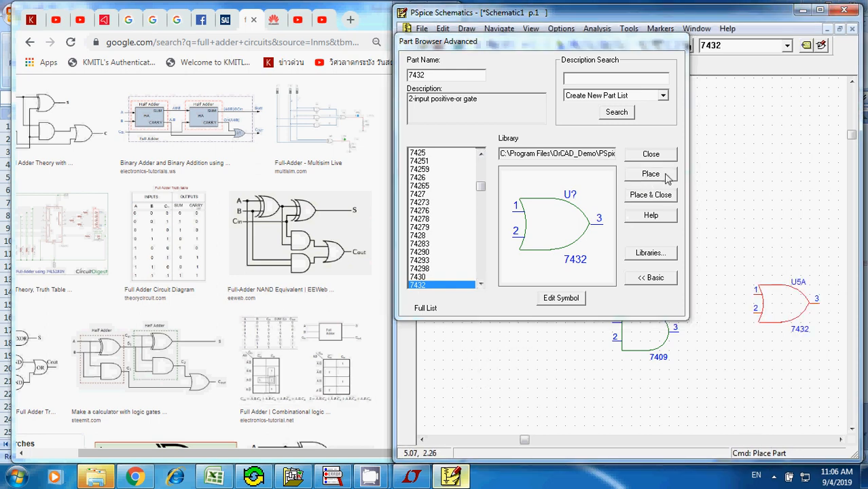
pyautogui.click(651, 154)
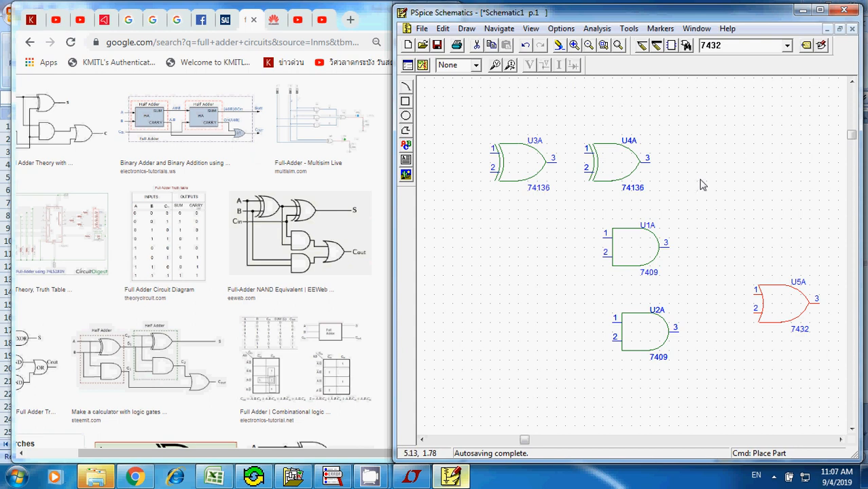
# - Align AND gate U1A directly above U2A and bring the 7432 OR gate closer to the AND gate outputs
pyautogui.click(588, 45)
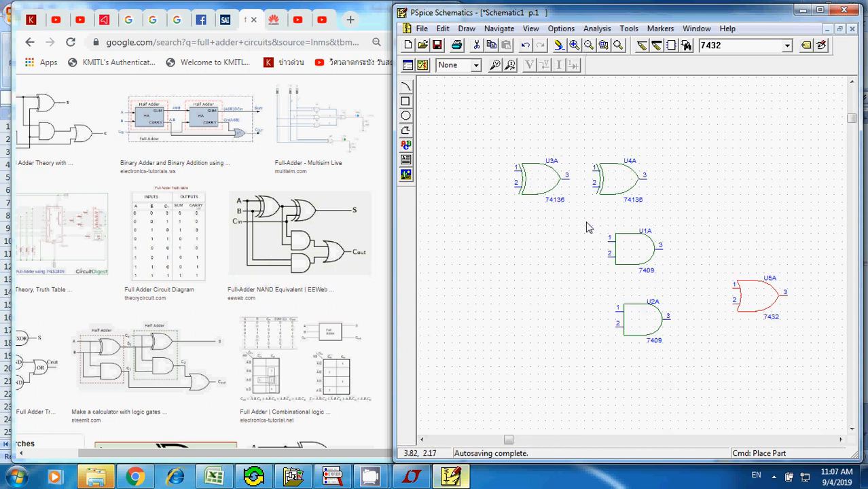
pyautogui.click(633, 244)
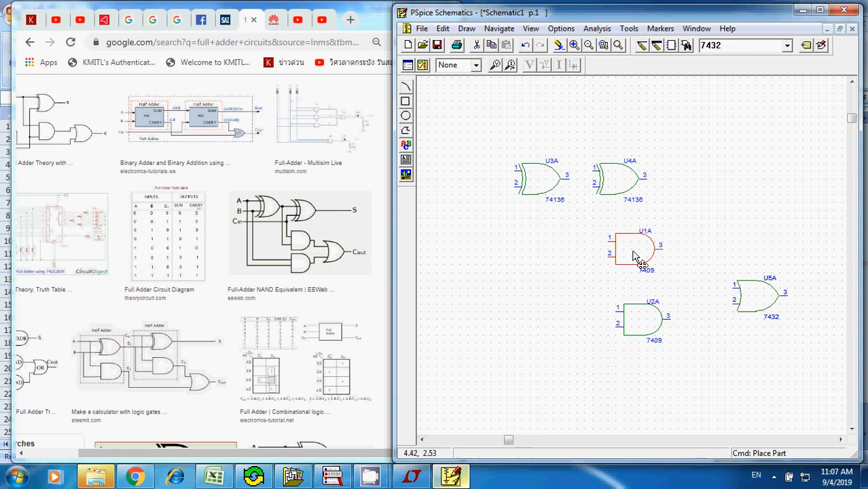
pyautogui.moveTo(639, 264); pyautogui.dragTo(647, 279)
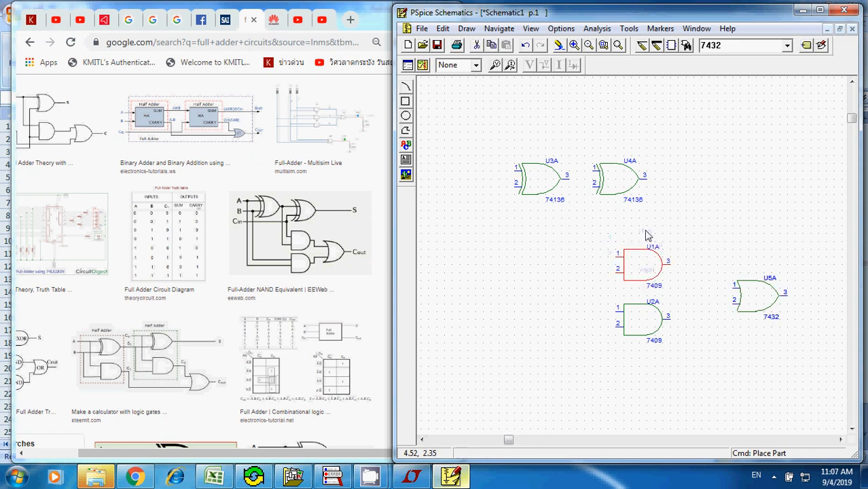
pyautogui.click(752, 288)
pyautogui.moveTo(753, 288); pyautogui.dragTo(728, 291)
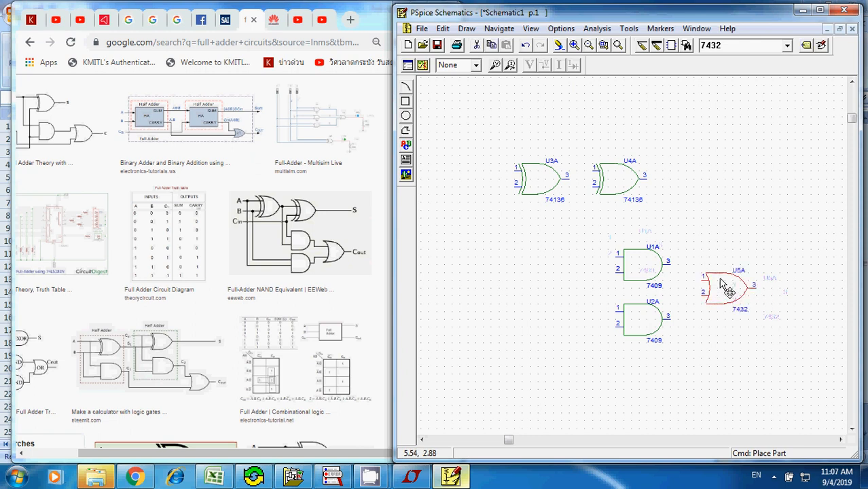
# - Wire the output of AND gate U1A to OR input 1 and the output of U2A to OR input 2
pyautogui.hotkey('ctrl', 'w')
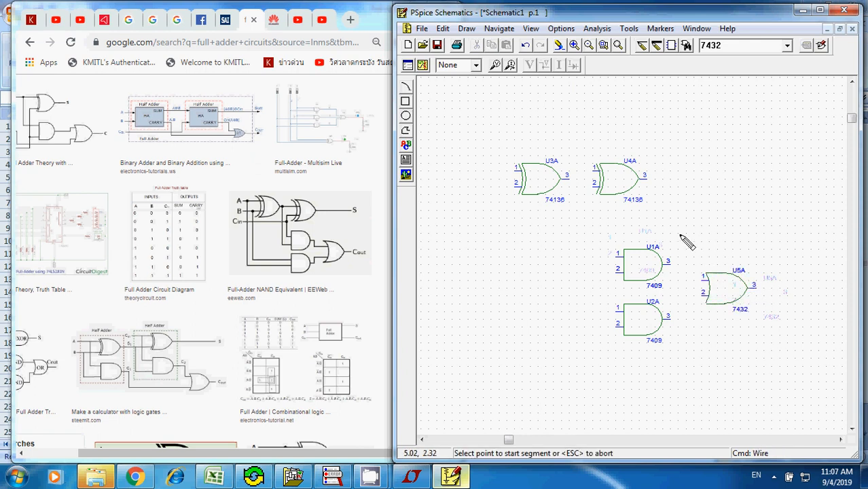
pyautogui.click(673, 266)
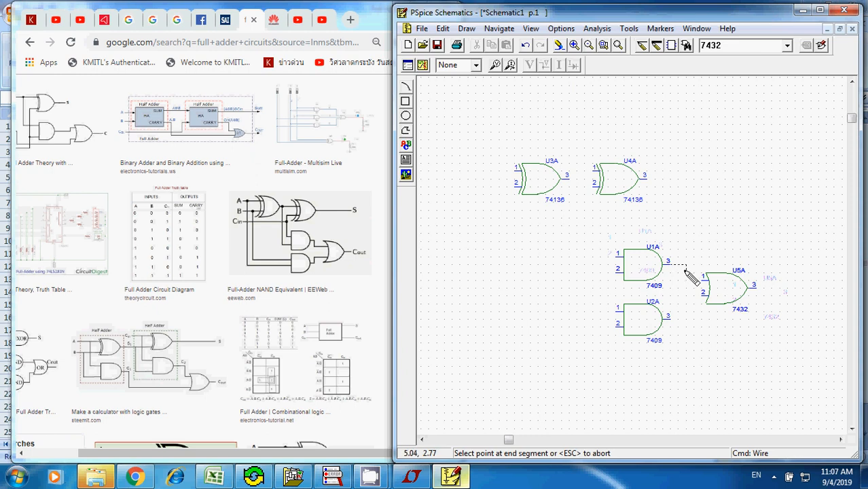
pyautogui.click(700, 280)
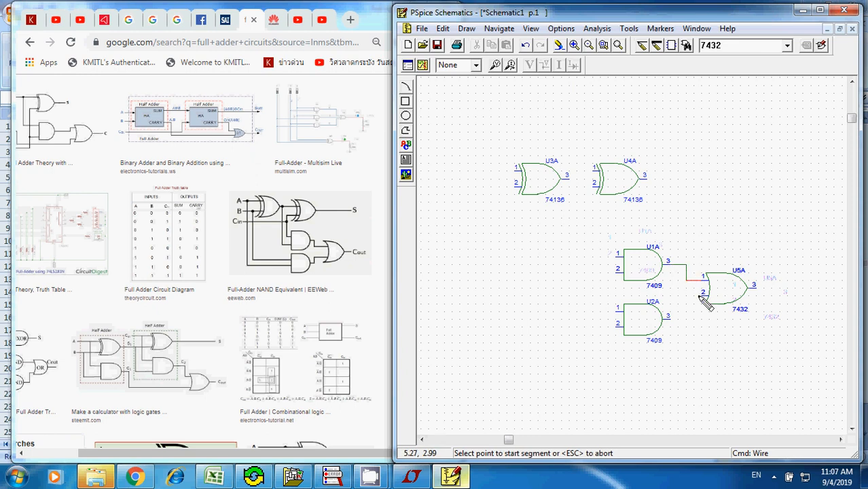
pyautogui.click(700, 296)
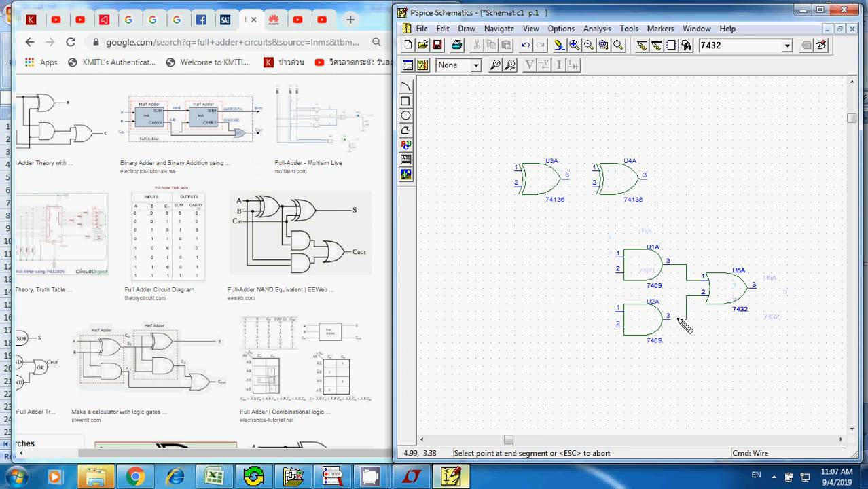
pyautogui.click(671, 317)
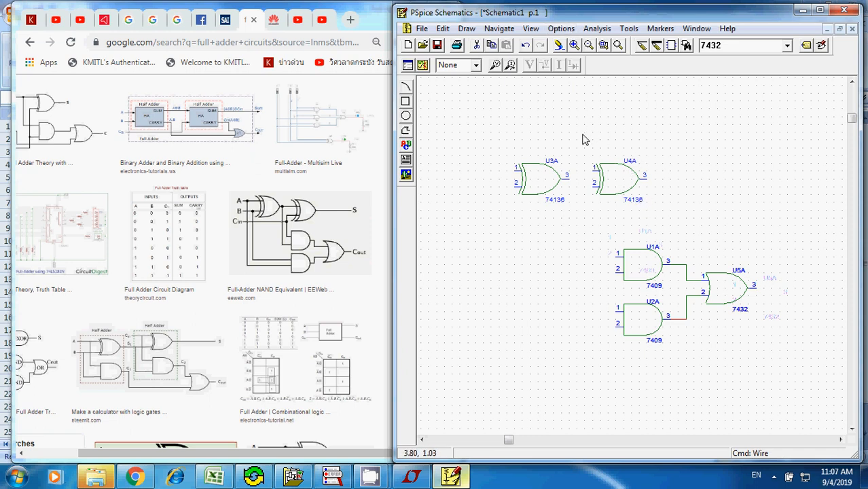
# - Move both 74136 XOR gates down, with U4A directly above AND gate U1A and U3A's output level with U4A's input 1
pyautogui.moveTo(583, 135); pyautogui.dragTo(673, 229)
pyautogui.moveTo(626, 205); pyautogui.dragTo(642, 228)
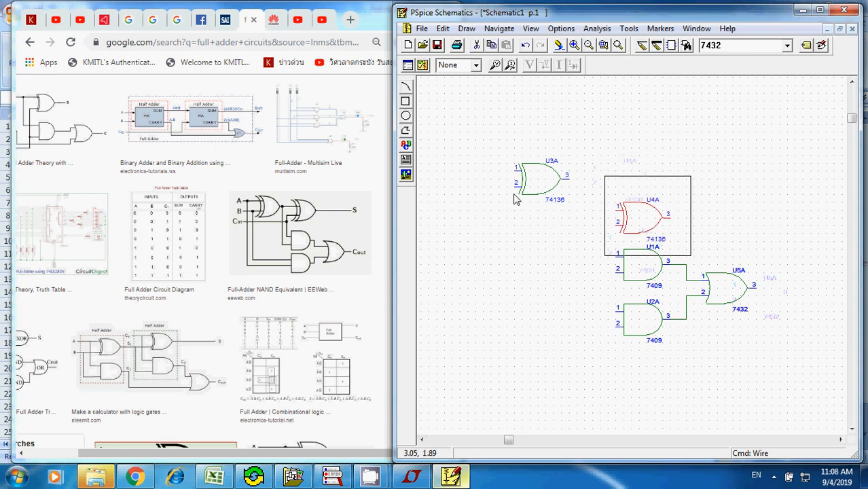
pyautogui.moveTo(532, 188); pyautogui.dragTo(564, 226)
pyautogui.click(647, 179)
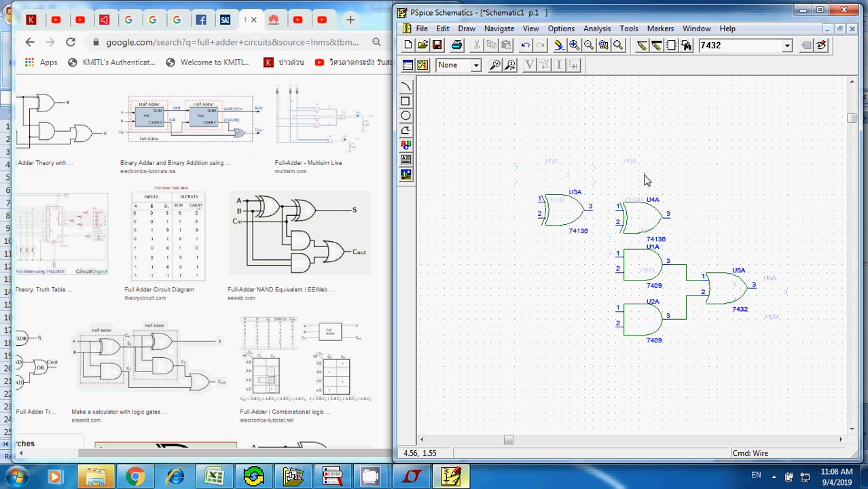
# - Wire XOR gate U3A's output to input 1 of U4A and draw a long open-ended output wire from U4A
pyautogui.hotkey('ctrl', 'w')
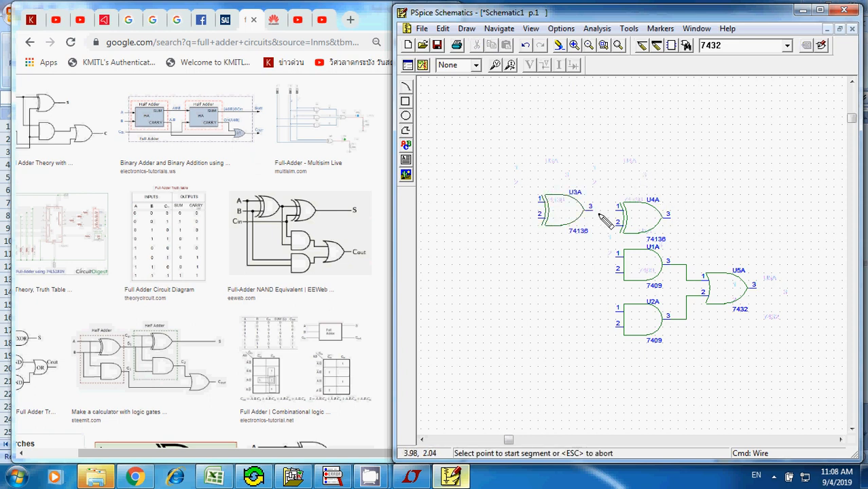
pyautogui.click(591, 211)
pyautogui.click(618, 212)
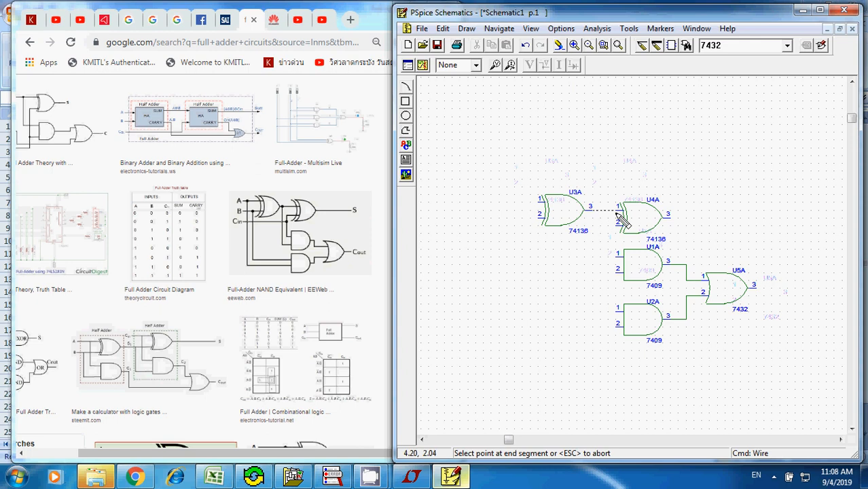
pyautogui.click(669, 218)
pyautogui.doubleClick(770, 218)
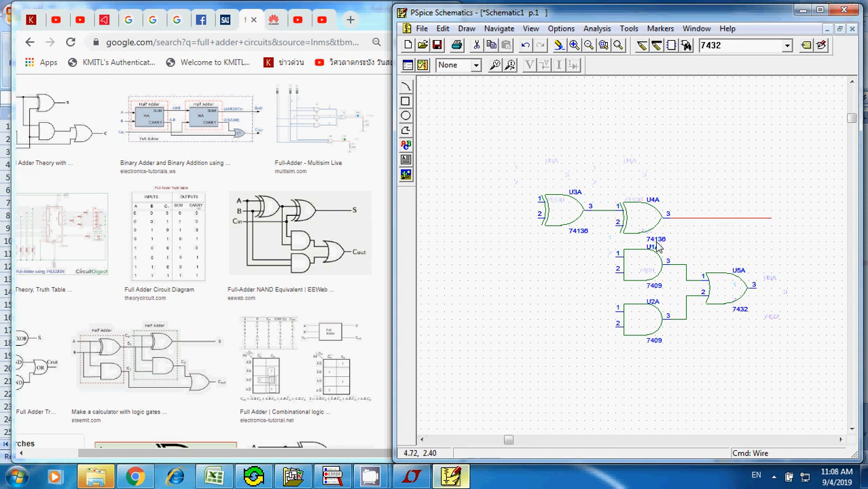
# - Wire input 2 of XOR gate U4A to input 2 of AND gate U1A, and branch U3A's output to U1A's input 1
pyautogui.hotkey('ctrl', 'w')
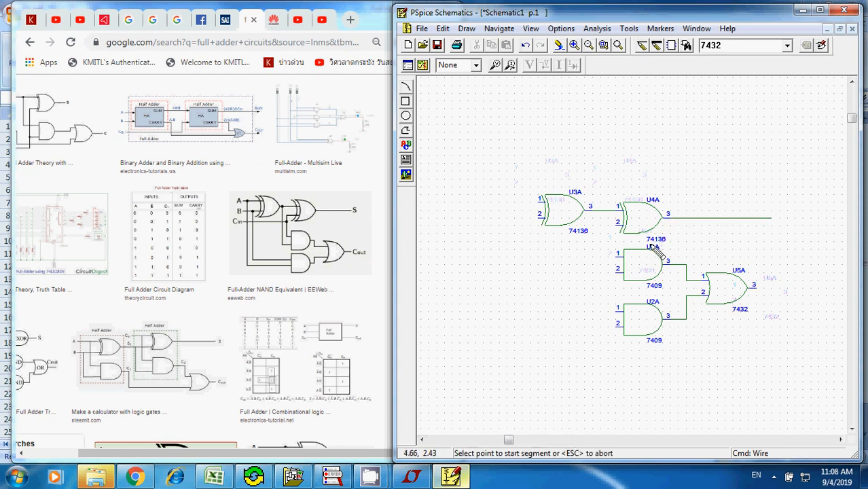
pyautogui.click(617, 228)
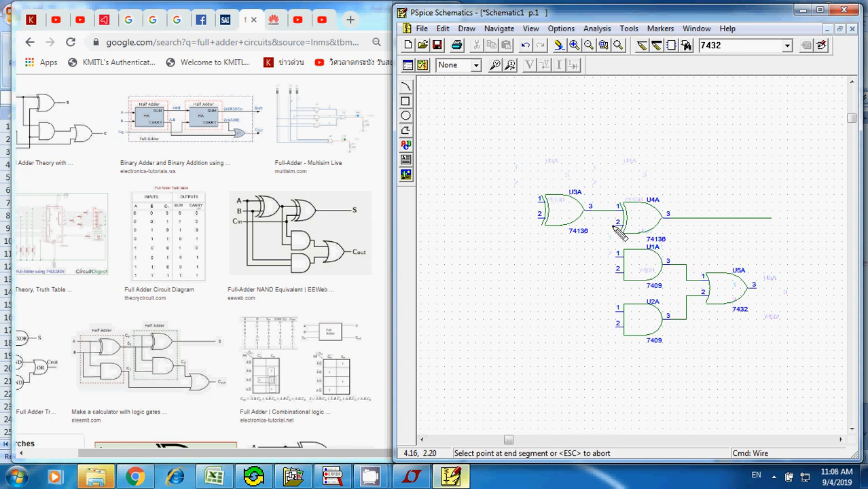
pyautogui.click(616, 269)
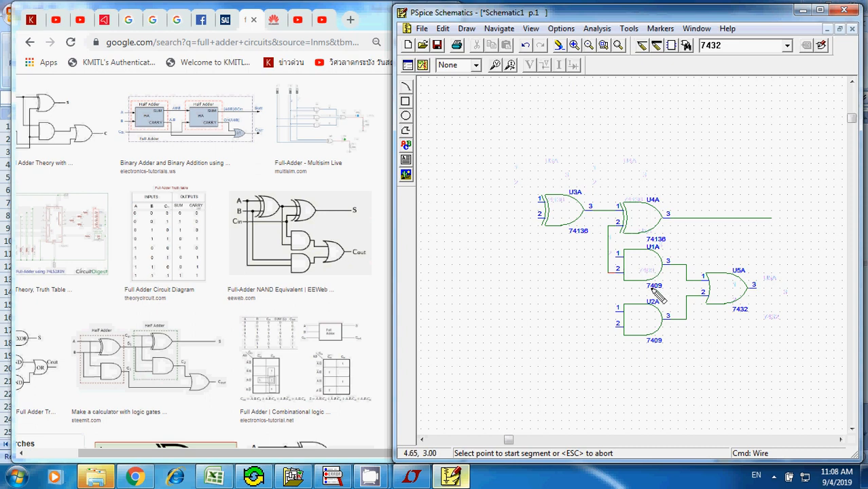
pyautogui.click(600, 212)
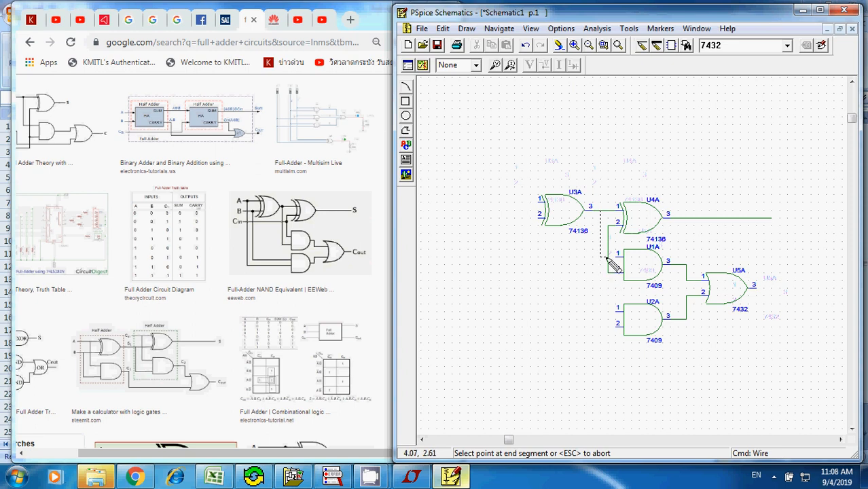
pyautogui.click(618, 257)
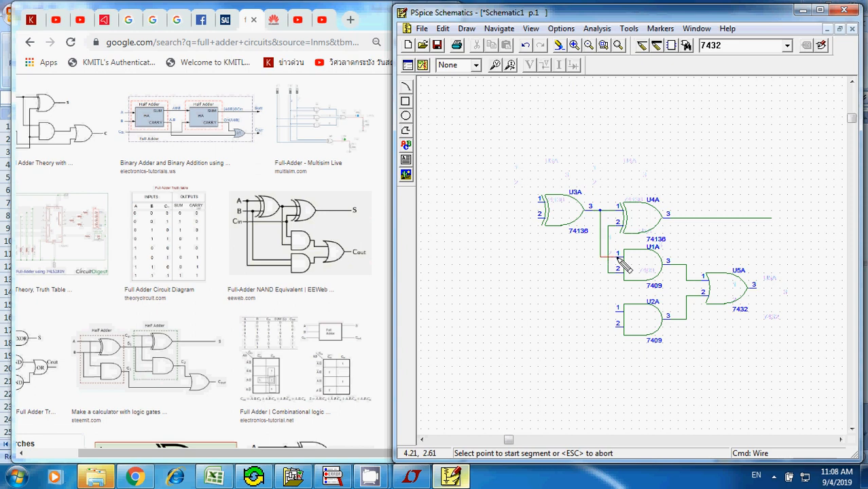
# - Draw a short open-ended output wire from pin 3 of OR gate U5A
pyautogui.click(578, 216)
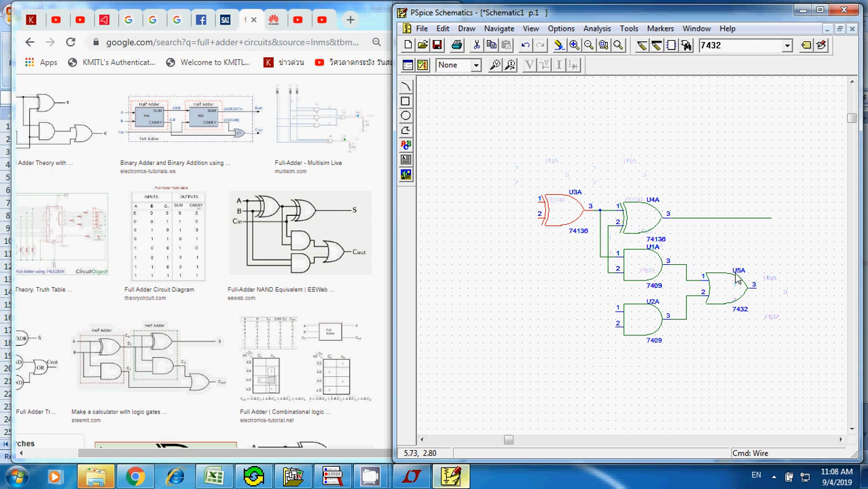
pyautogui.hotkey('ctrl', 'w')
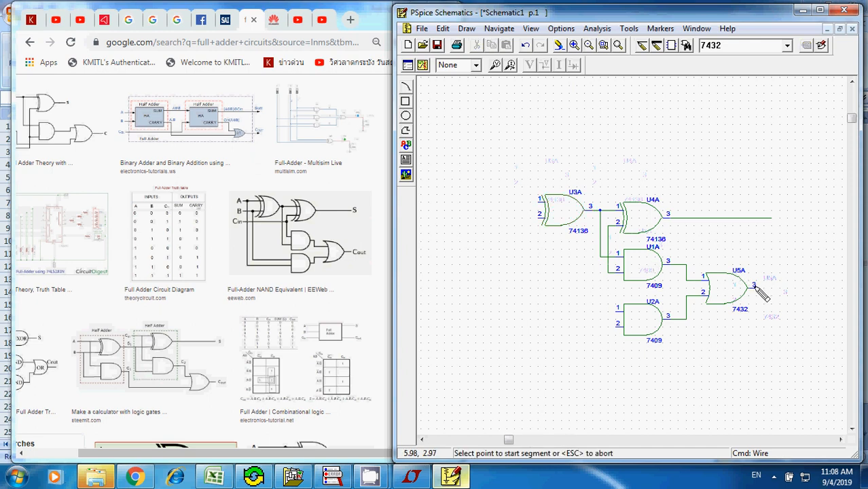
pyautogui.click(755, 286)
pyautogui.doubleClick(774, 288)
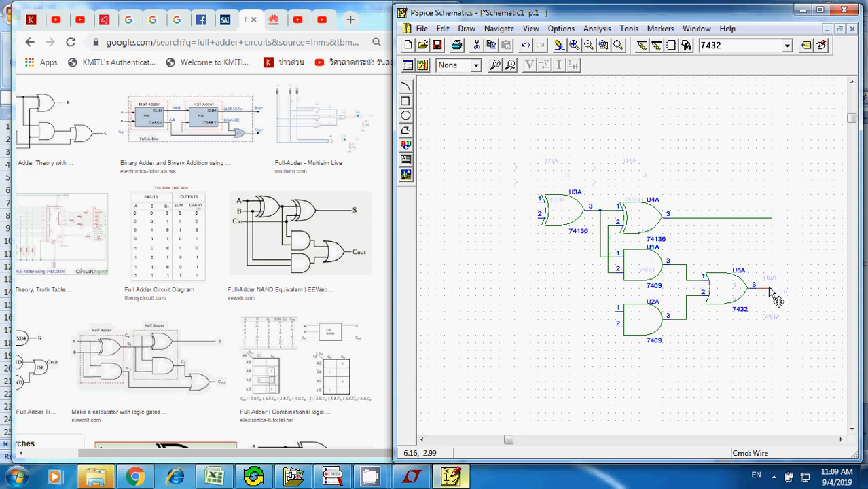
pyautogui.click(442, 30)
pyautogui.click(466, 171)
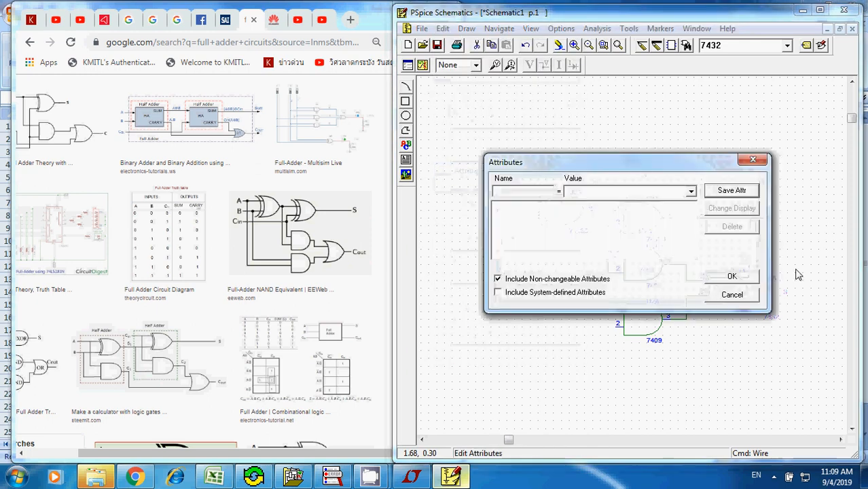
pyautogui.click(734, 296)
# - Label OR gate U5A's output wire CARRY_OUT and shift the label clear of the gate's pin number
pyautogui.click(442, 30)
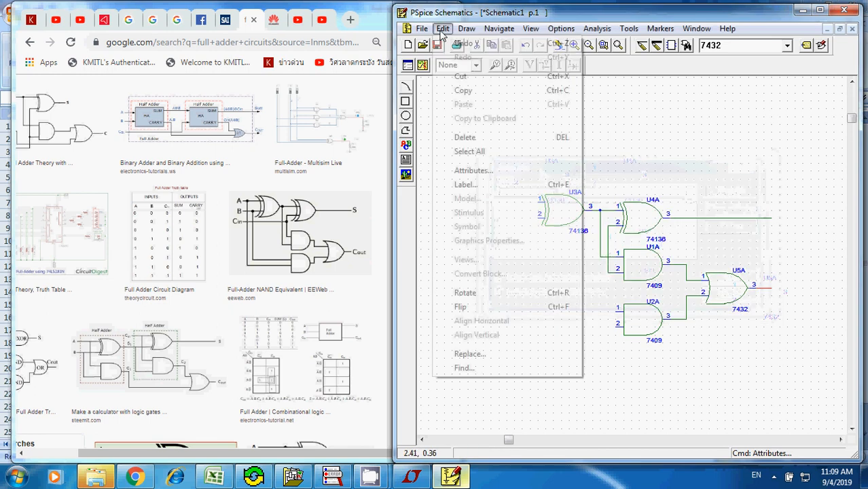
pyautogui.click(466, 185)
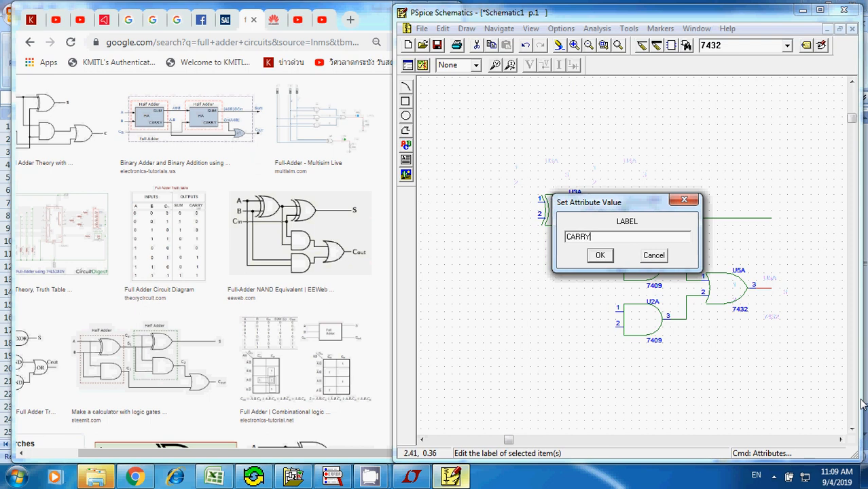
pyautogui.write('CARRY_OUT')
pyautogui.press('Return')
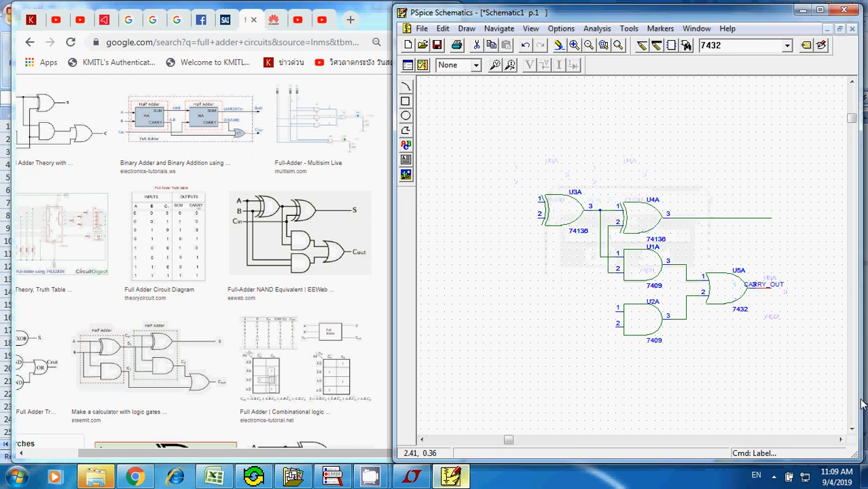
pyautogui.click(761, 286)
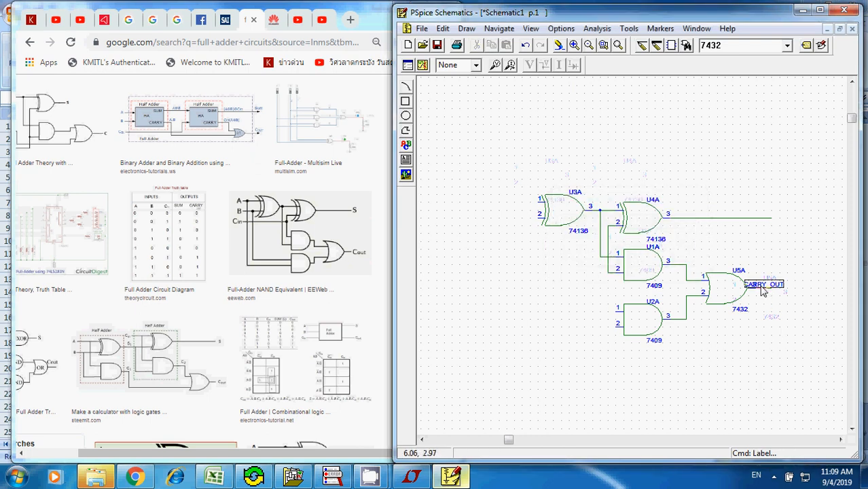
pyautogui.moveTo(761, 289); pyautogui.dragTo(780, 290)
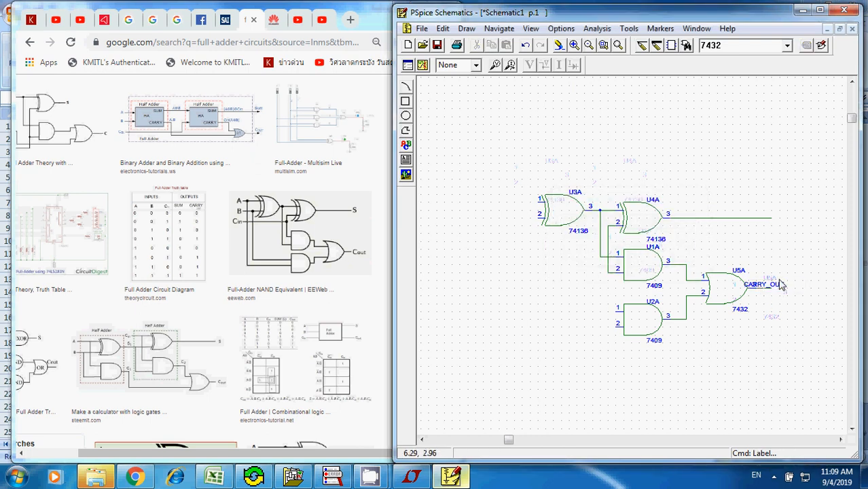
# - Label the long output wire of XOR gate U4A as SUM
pyautogui.click(574, 46)
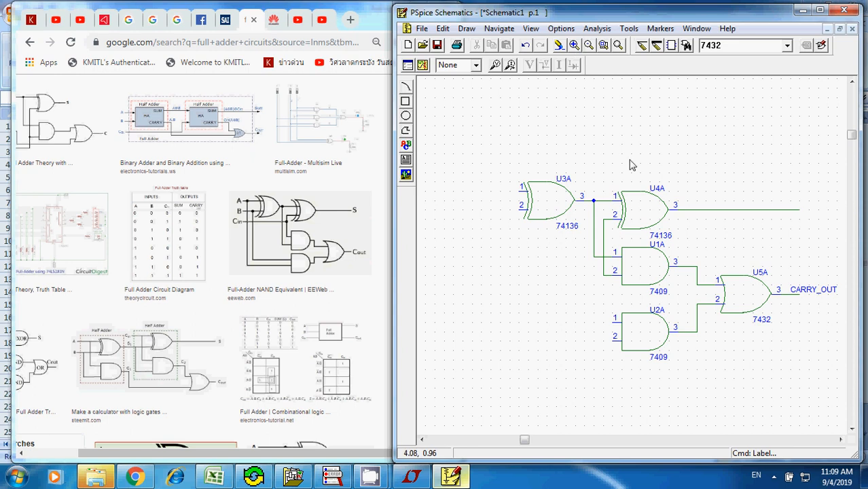
pyautogui.click(776, 213)
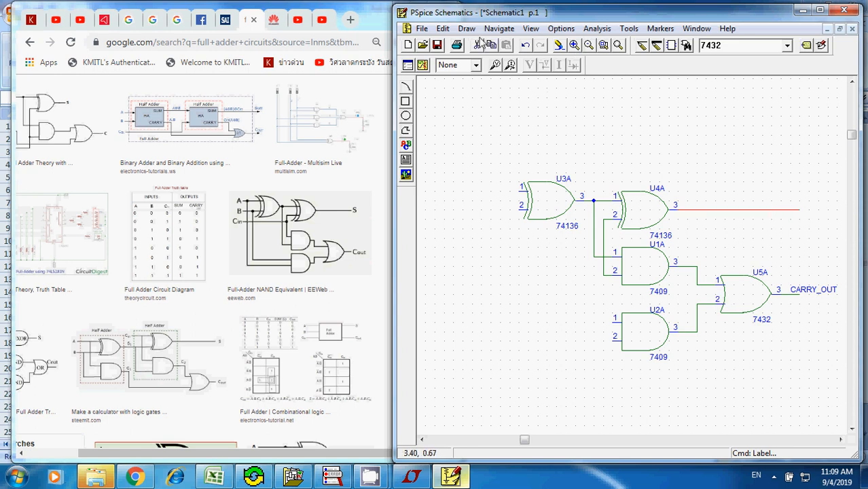
pyautogui.click(442, 28)
pyautogui.click(462, 184)
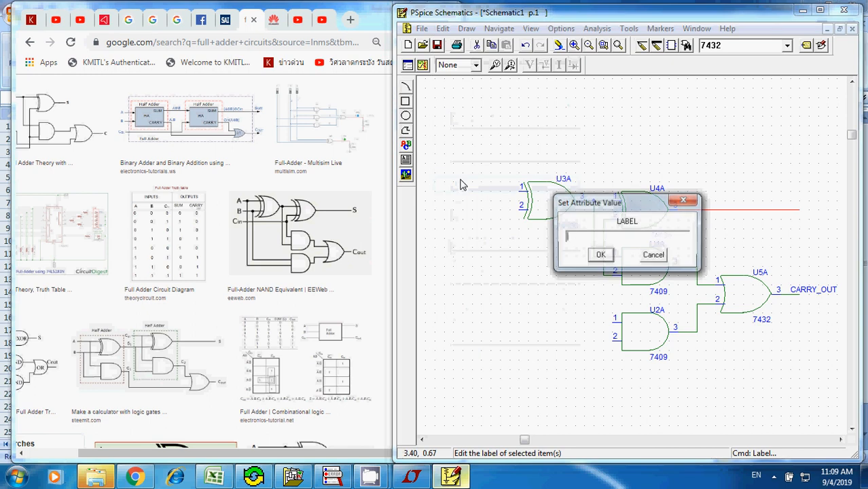
pyautogui.write('SU')
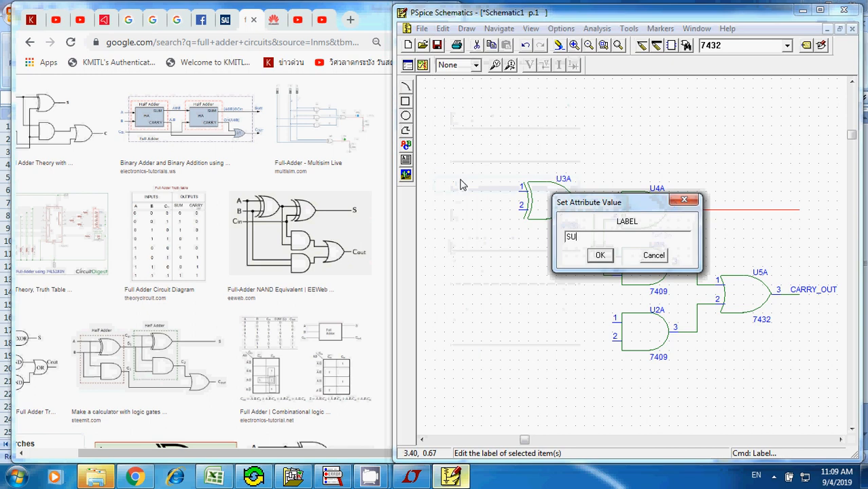
pyautogui.write('N')
pyautogui.press('Return')
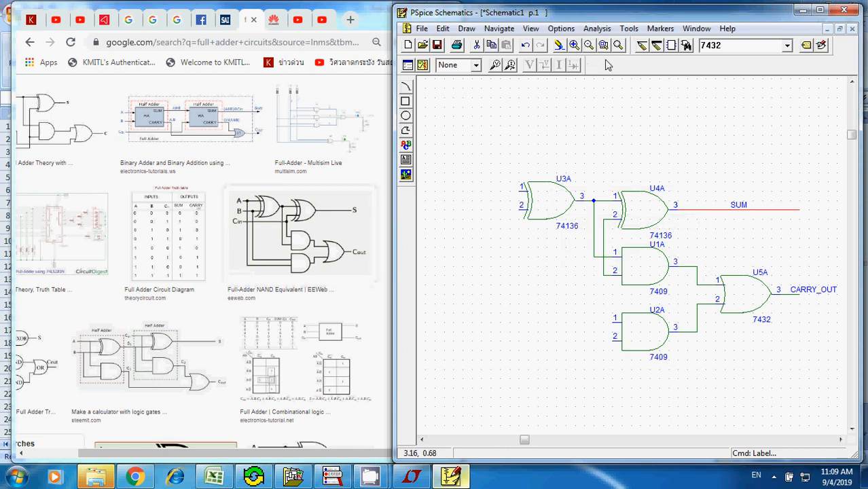
# - Draw short open-ended input wires to inputs 2 and 1 of XOR gate U3A
pyautogui.hotkey('ctrl', 'w')
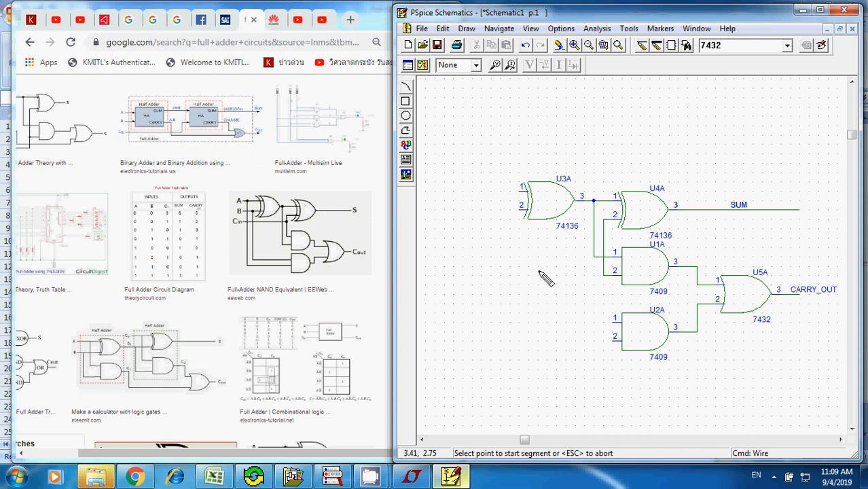
pyautogui.click(490, 210)
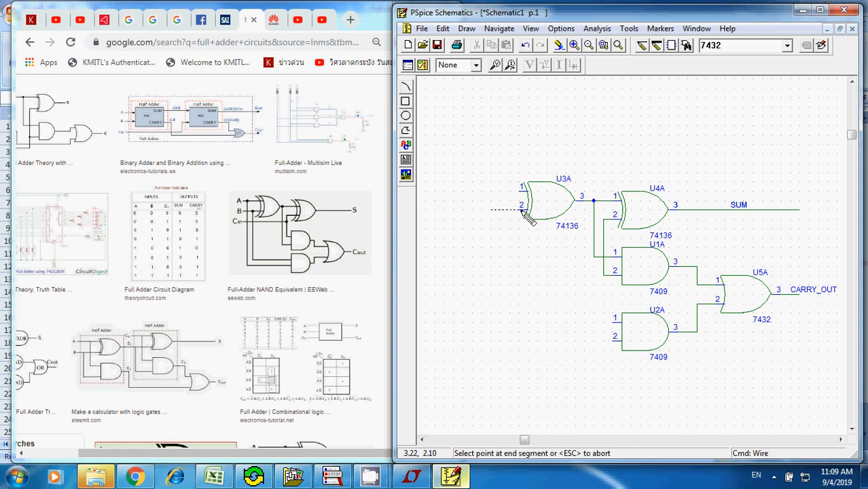
pyautogui.click(522, 209)
pyautogui.click(491, 191)
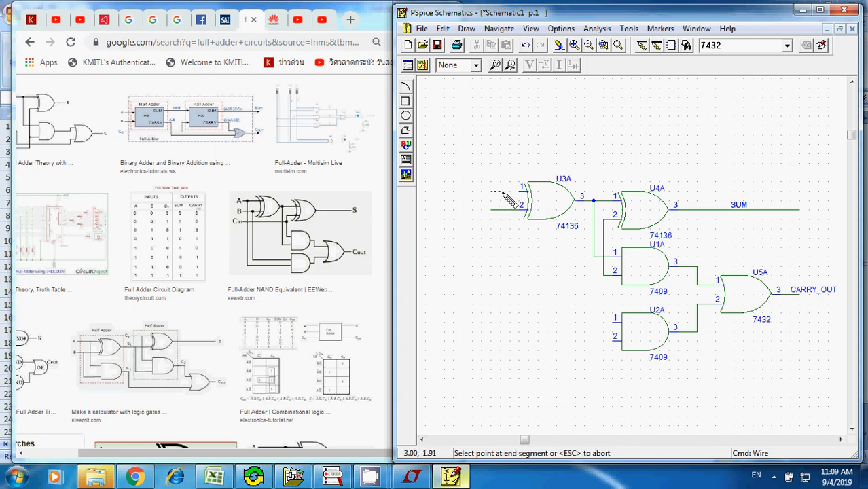
pyautogui.click(522, 191)
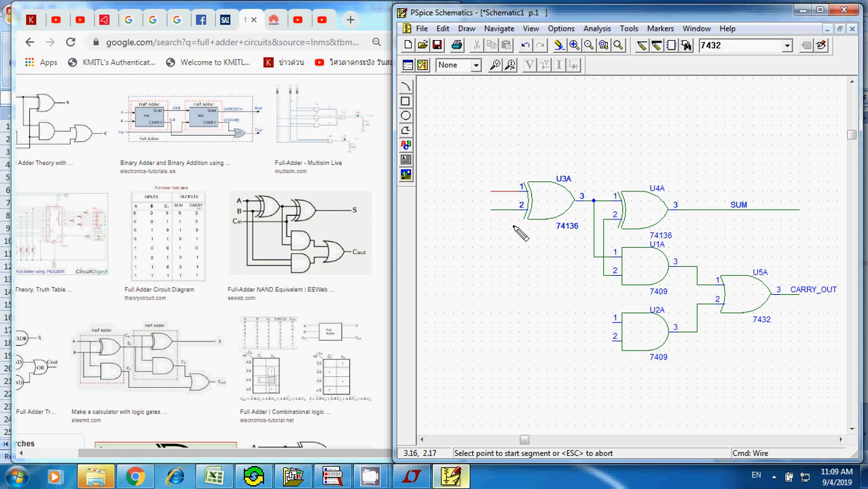
# - Branch U3A's input 1 wire to input 1 of AND gate U2A and its input 2 wire to U2A's input 2
pyautogui.click(501, 192)
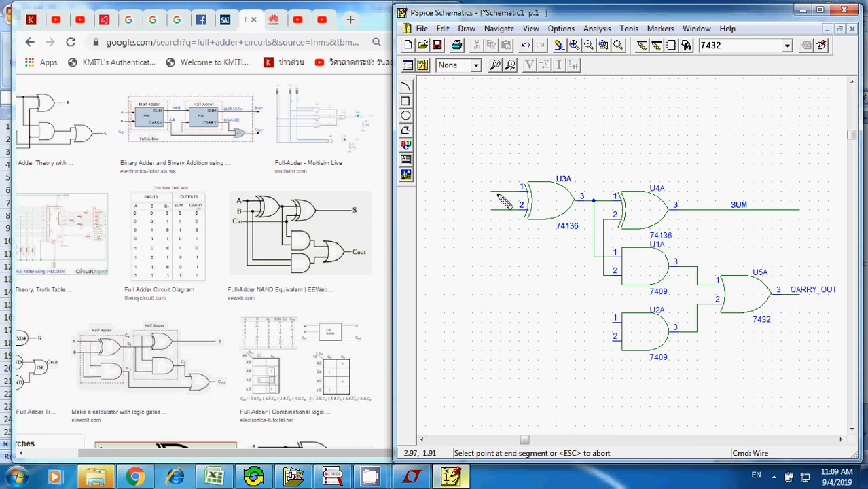
pyautogui.click(521, 323)
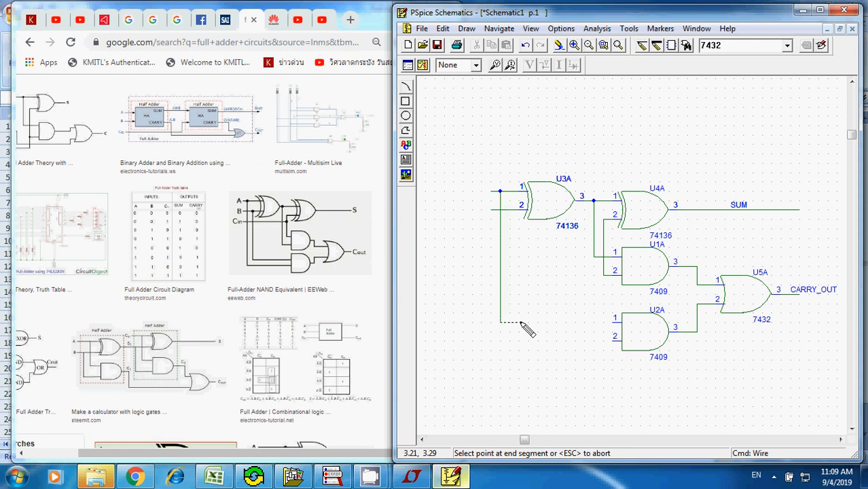
pyautogui.click(616, 324)
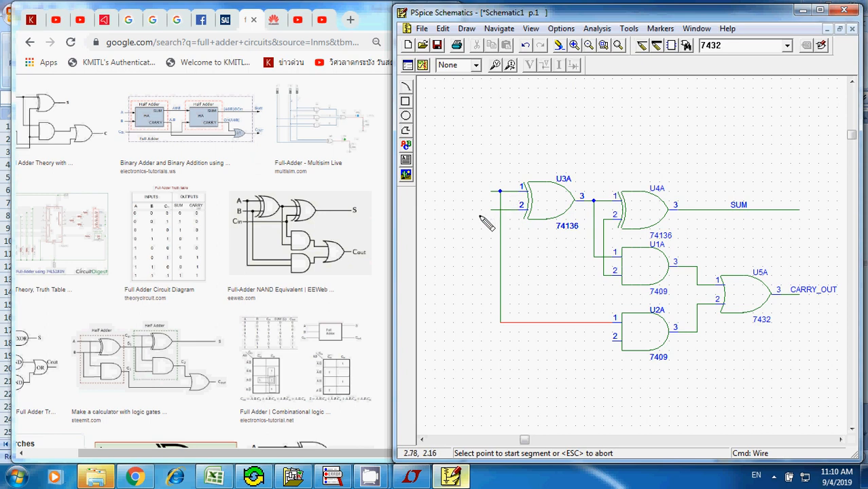
pyautogui.click(509, 211)
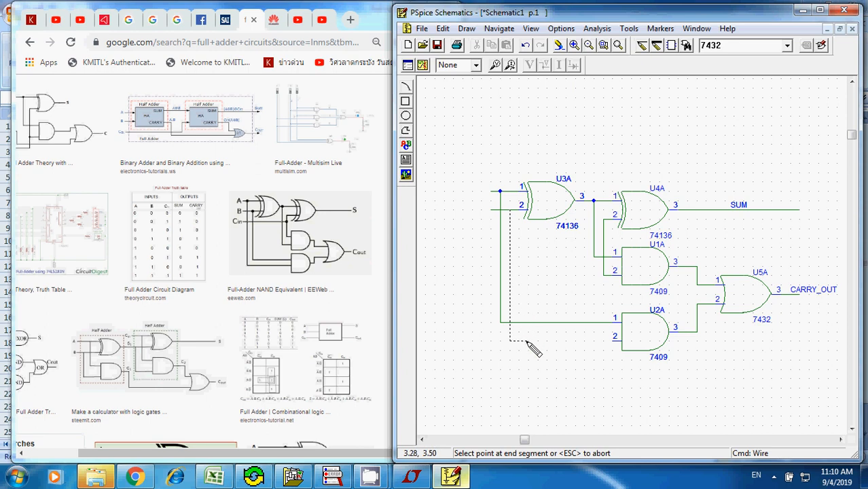
pyautogui.click(622, 336)
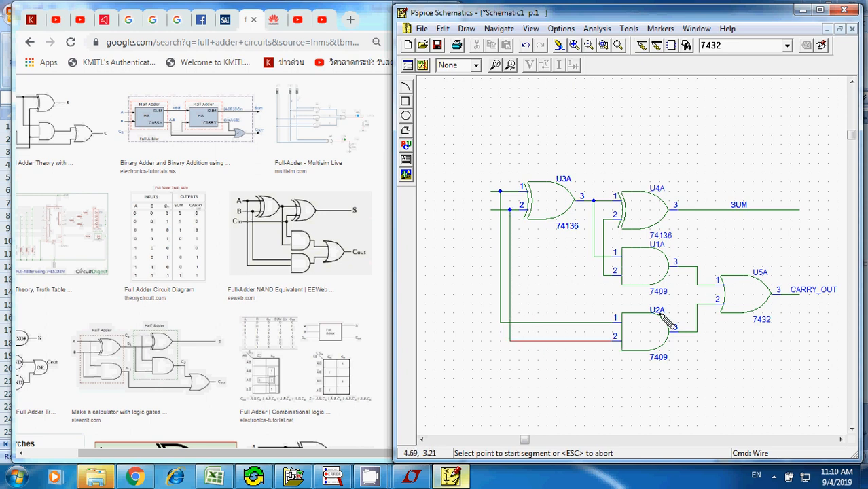
pyautogui.press('Escape')
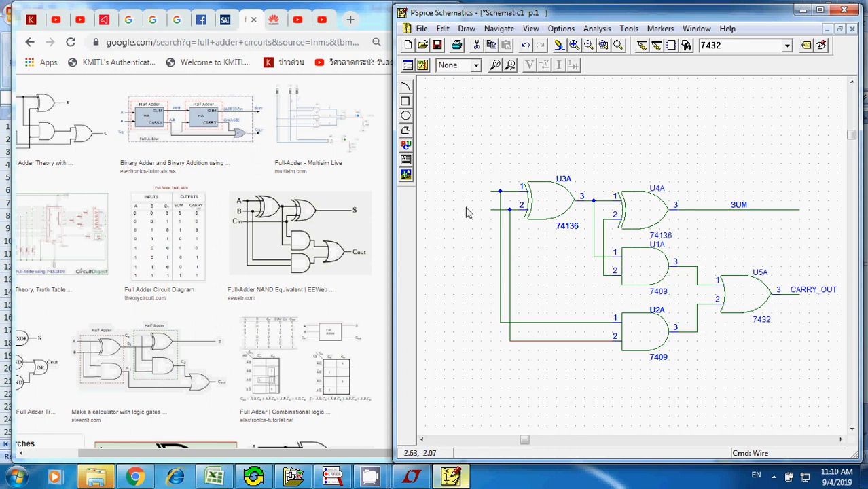
# - Place three DigClock stimulus sources stacked vertically in the empty area below and to the left of the gates
pyautogui.click(422, 441)
pyautogui.click(422, 440)
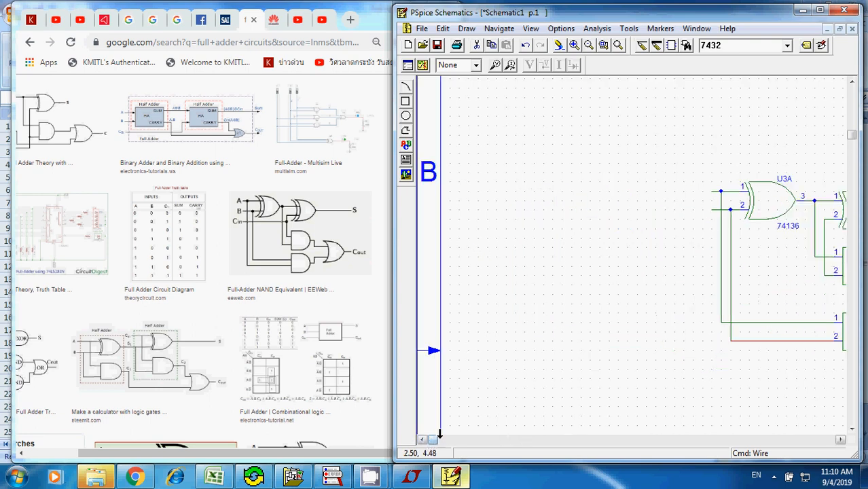
pyautogui.click(840, 441)
pyautogui.click(841, 440)
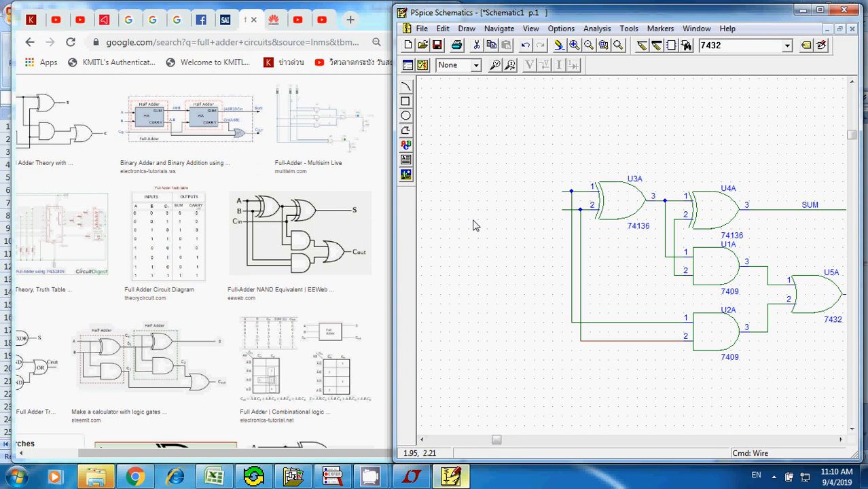
pyautogui.hotkey('ctrl', 'g')
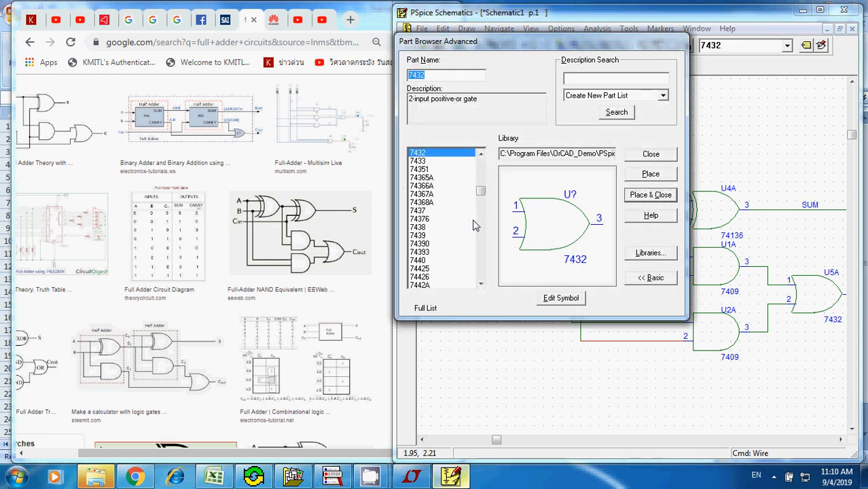
pyautogui.write('dig')
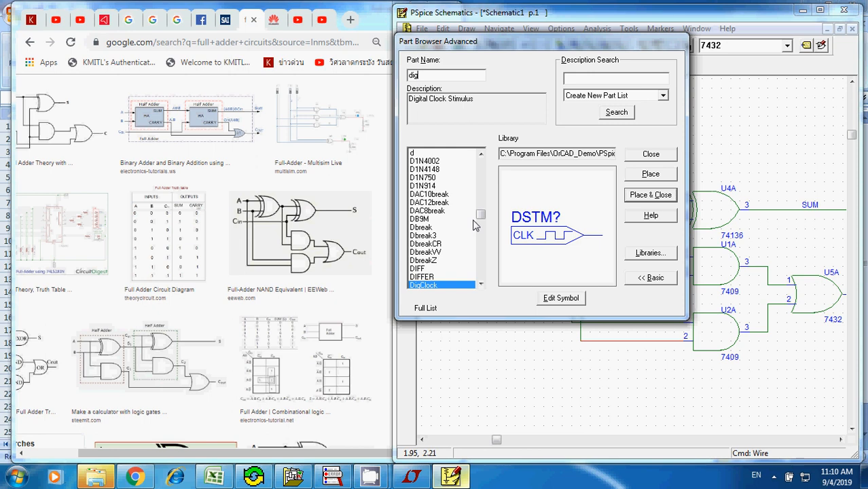
pyautogui.click(650, 176)
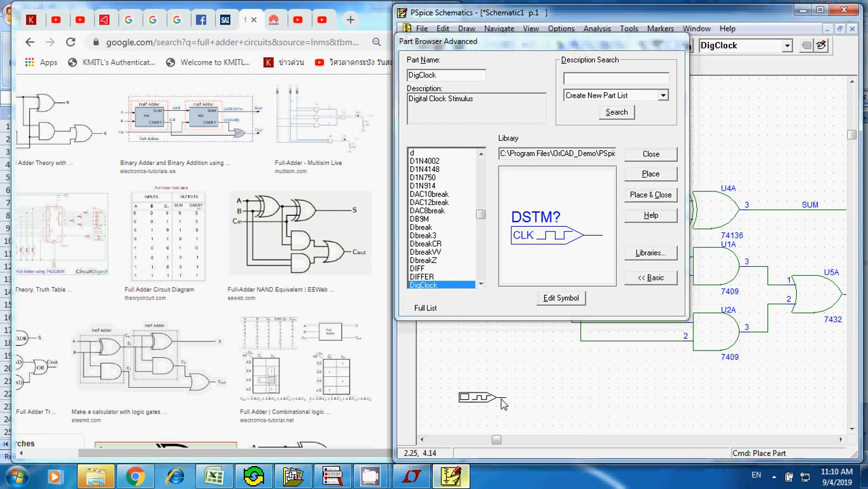
pyautogui.click(503, 401)
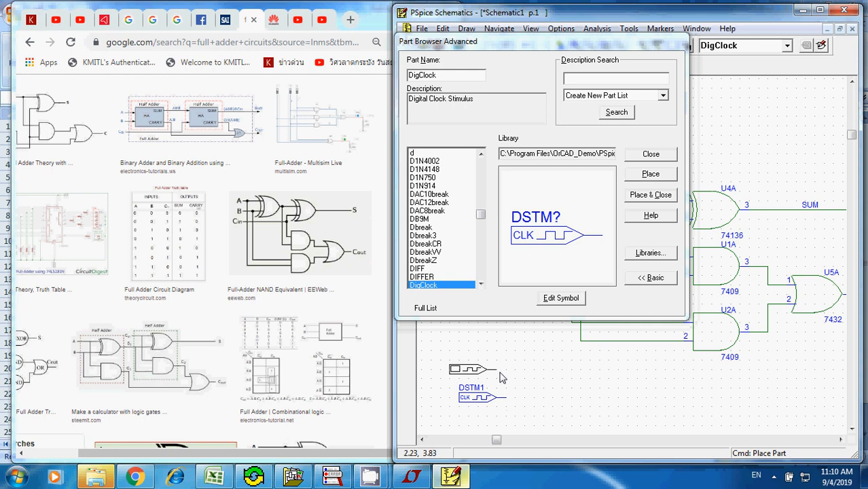
pyautogui.click(504, 376)
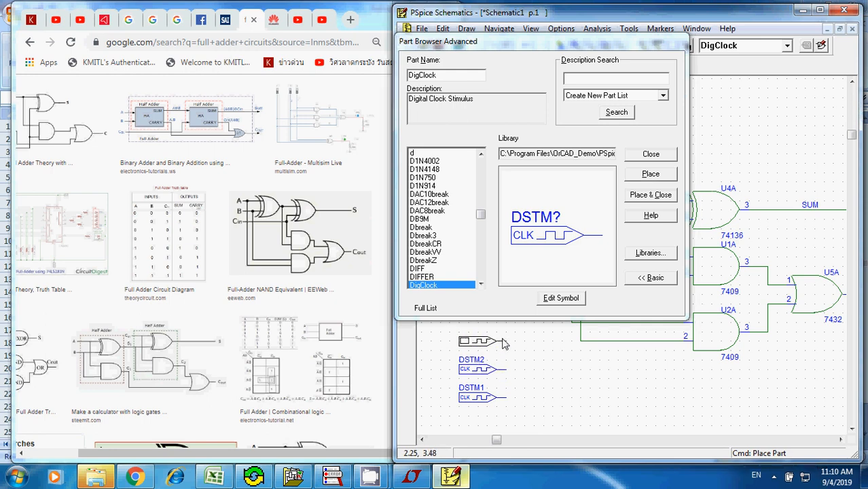
pyautogui.click(510, 345)
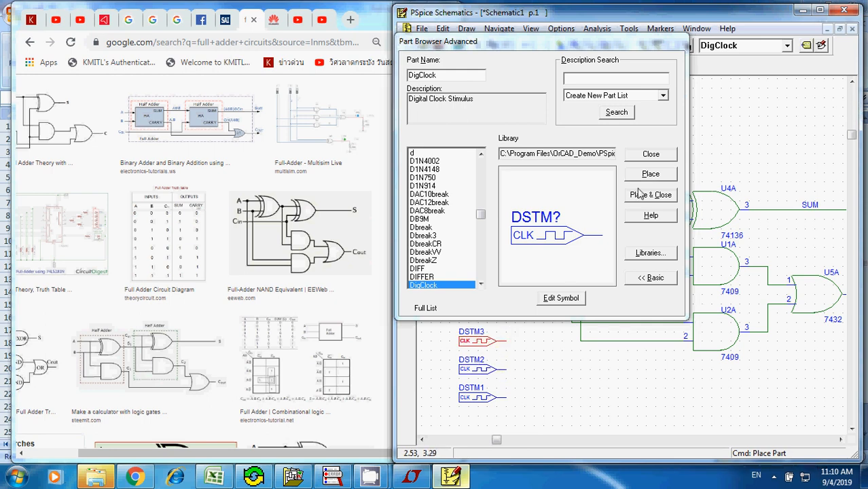
pyautogui.click(651, 155)
# - Rotate the three DigClock sources together so their outputs point down, and move them above and to the left of XOR gate U3A
pyautogui.moveTo(445, 314); pyautogui.dragTo(525, 423)
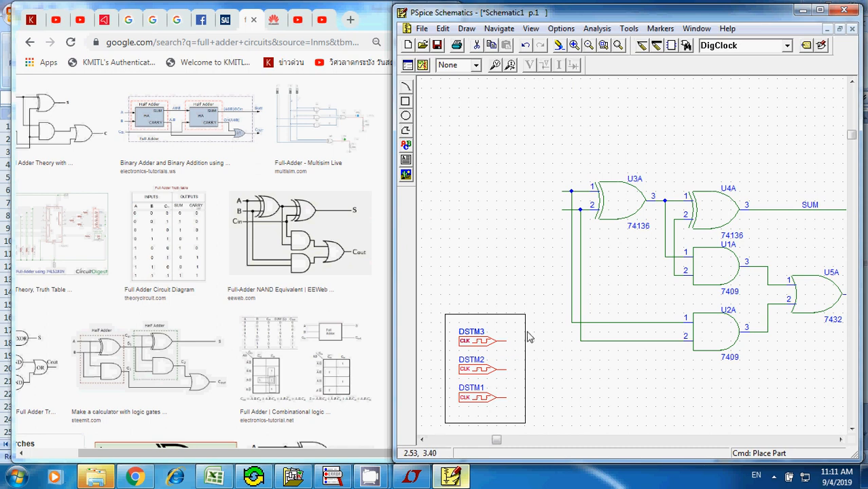
pyautogui.hotkey('ctrl', 'r')
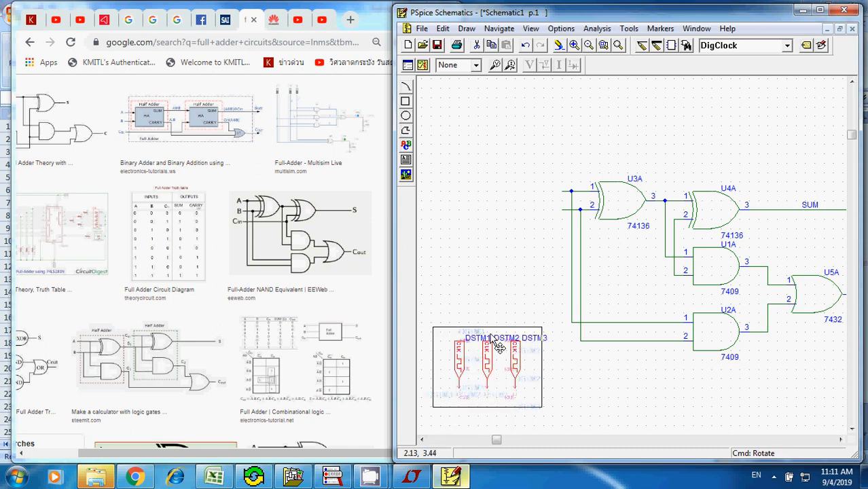
pyautogui.moveTo(498, 343); pyautogui.dragTo(523, 142)
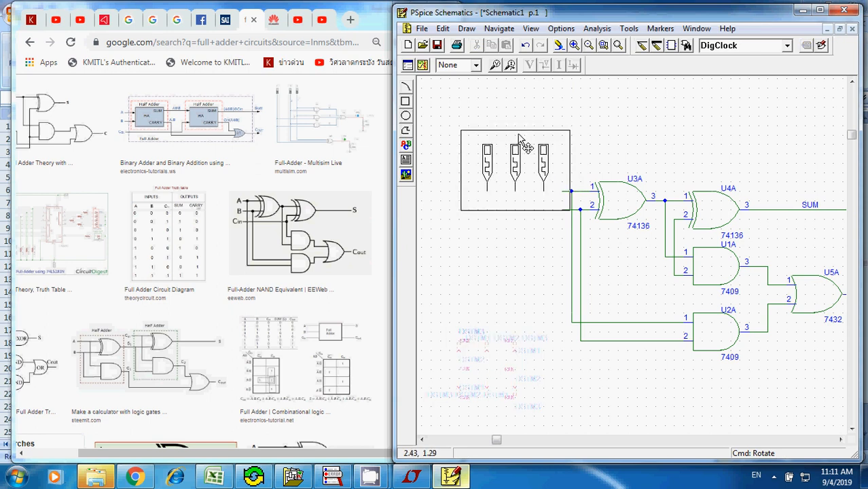
pyautogui.click(637, 143)
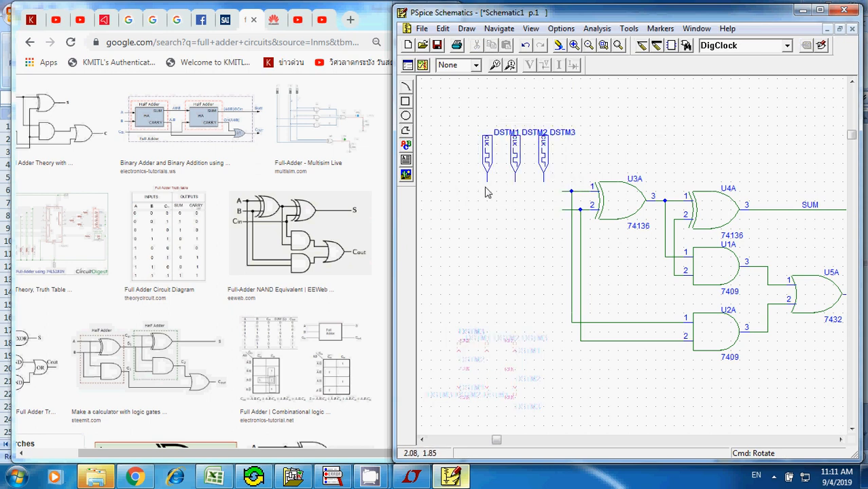
pyautogui.click(514, 137)
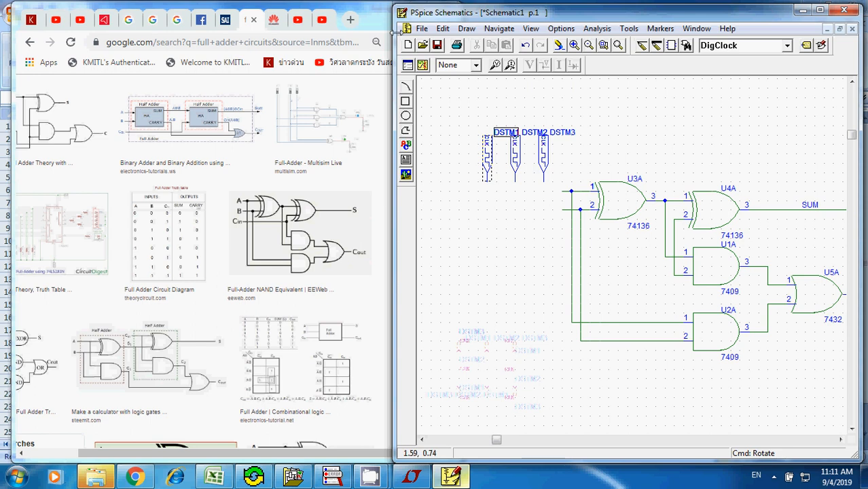
# - Set the reference designator of the first DigClock source, DSTM1, to CIN
pyautogui.click(442, 30)
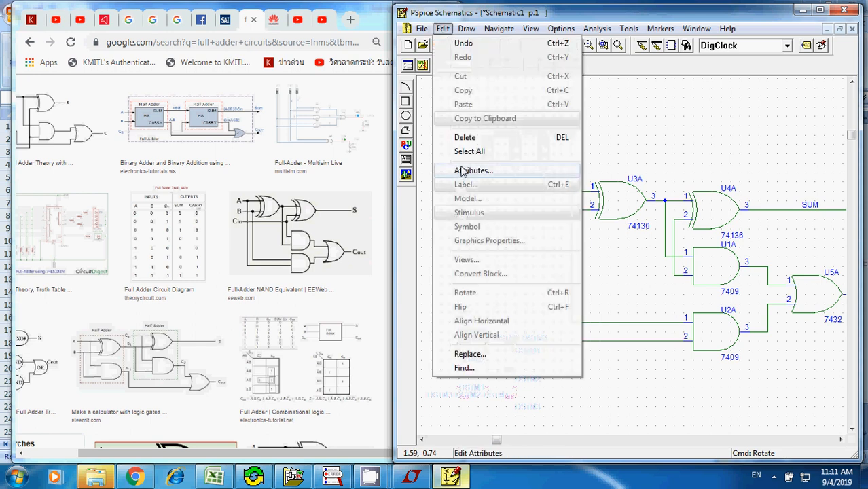
pyautogui.click(468, 170)
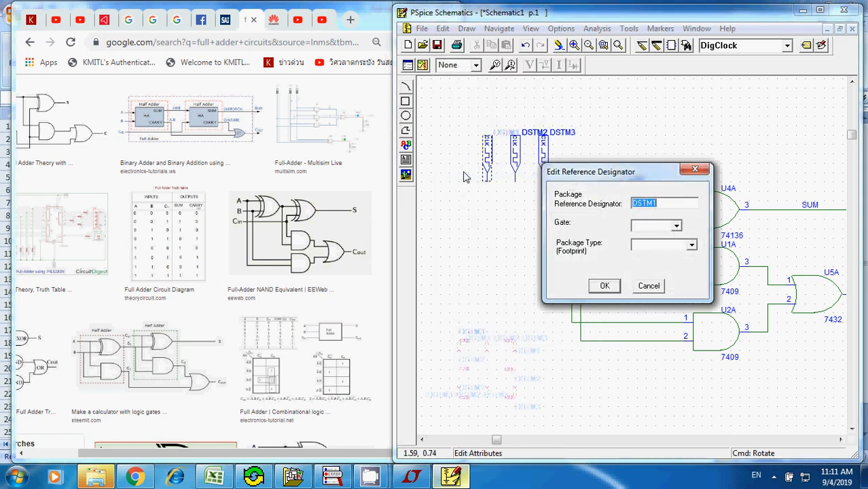
pyautogui.write('Cl')
pyautogui.press('Return')
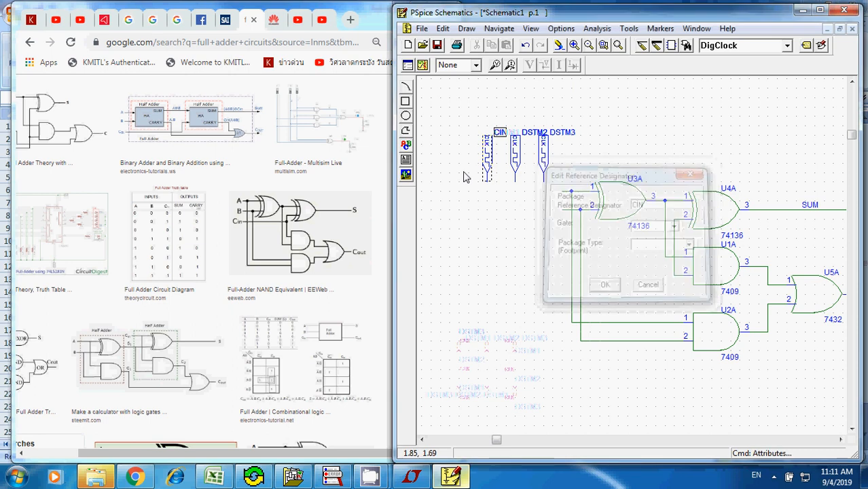
# - Bring up the Excel truth table beside the schematic and set the middle DigClock's reference designator to A
pyautogui.click(228, 479)
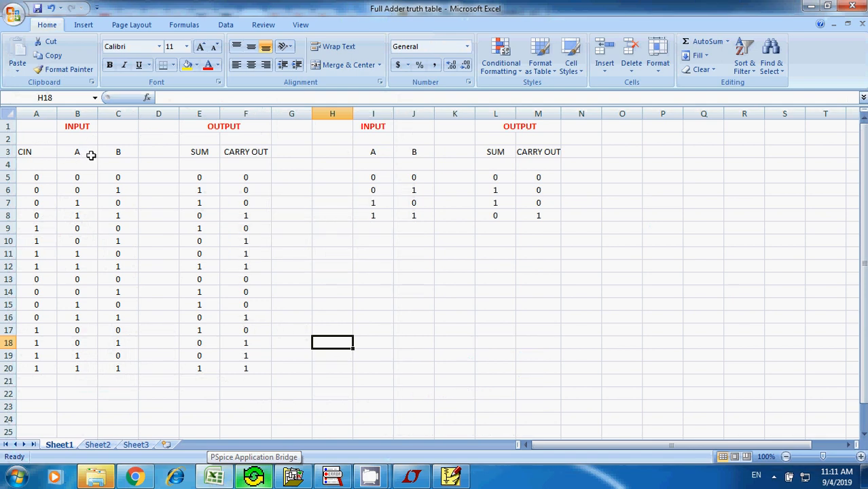
pyautogui.click(455, 478)
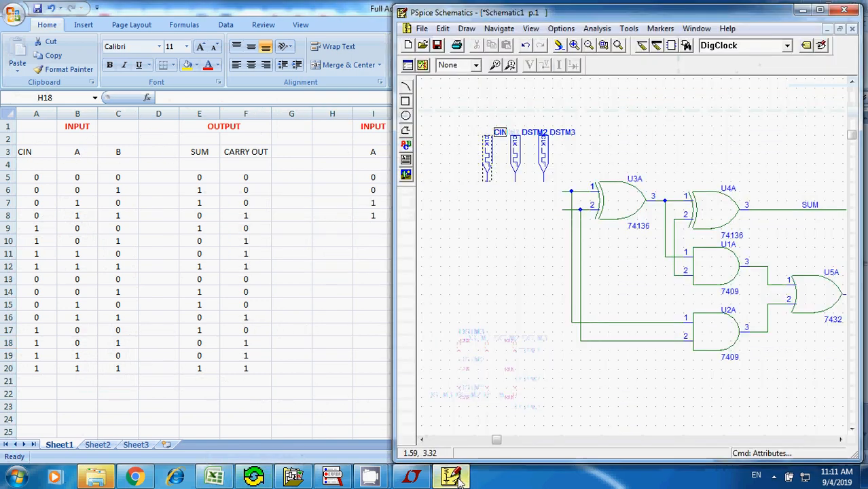
pyautogui.click(529, 136)
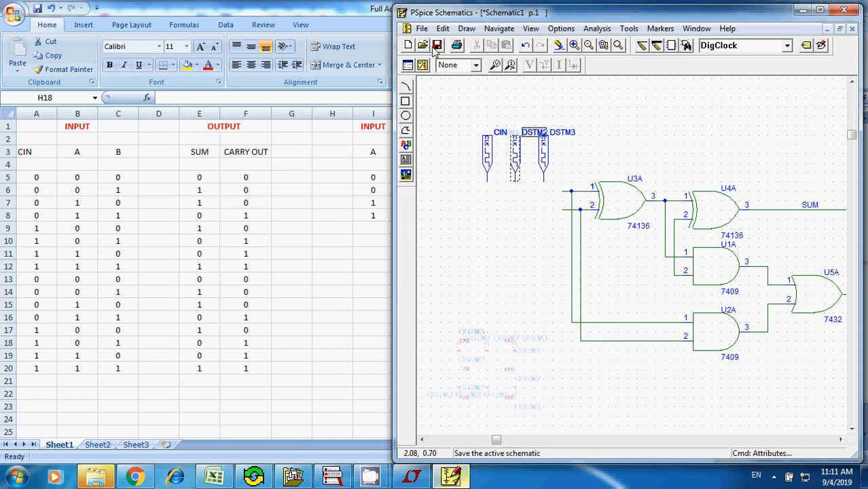
pyautogui.click(443, 28)
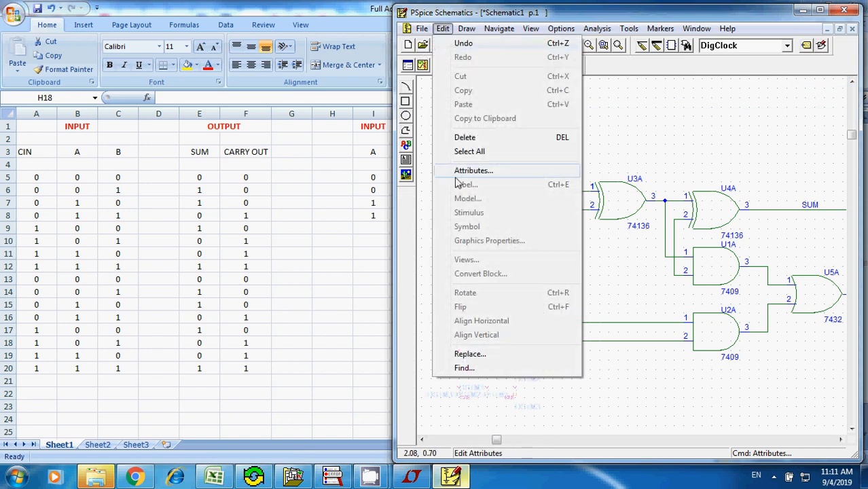
pyautogui.click(469, 171)
pyautogui.write('A')
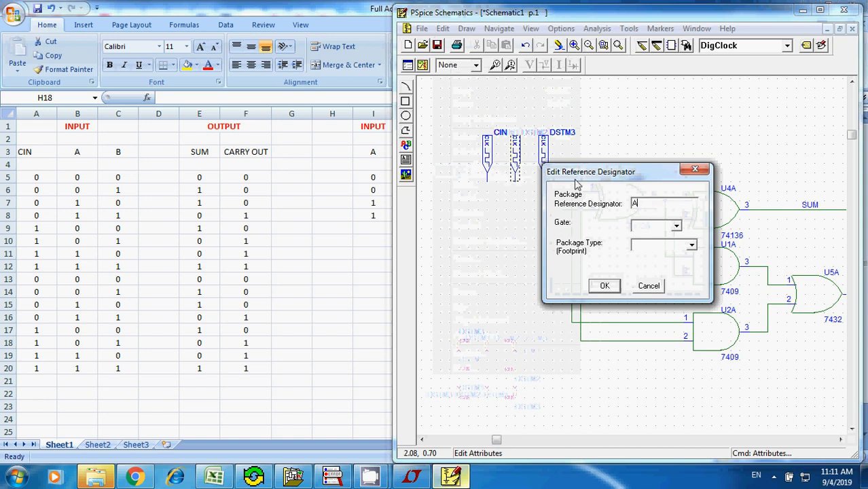
pyautogui.click(604, 285)
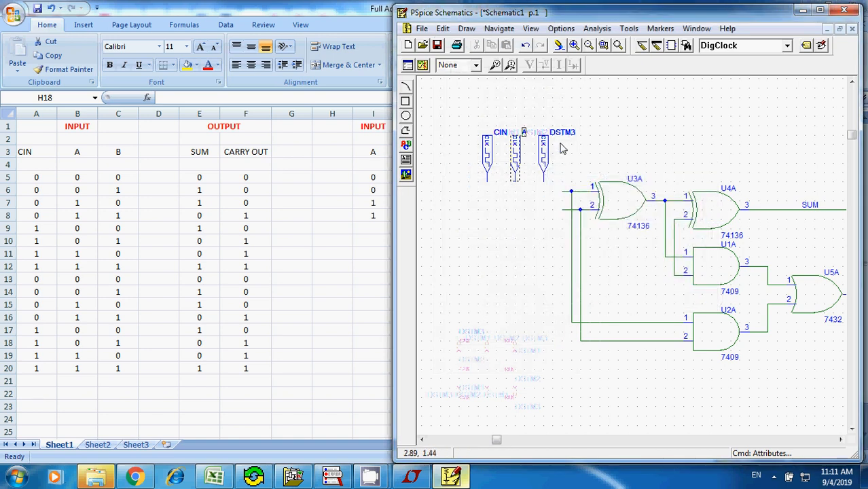
# - Try to edit the reference designator of the third DigClock, DSTM3, and shift its label slightly upward
pyautogui.click(563, 134)
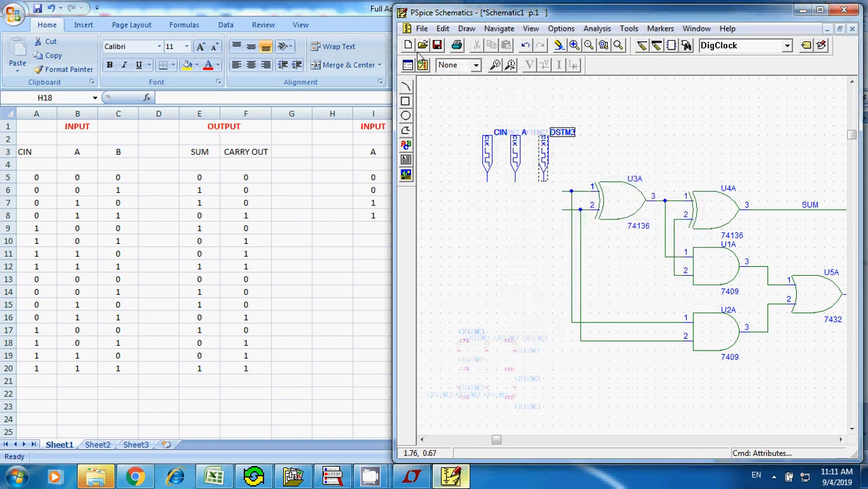
pyautogui.click(442, 29)
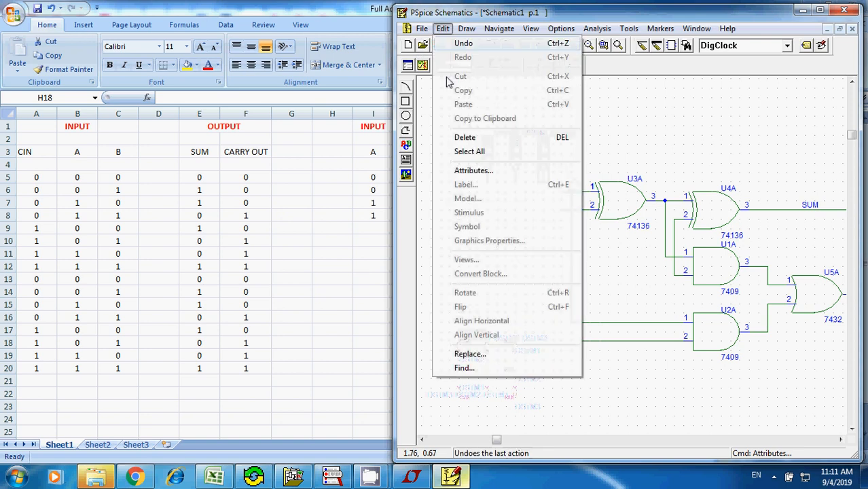
pyautogui.click(479, 170)
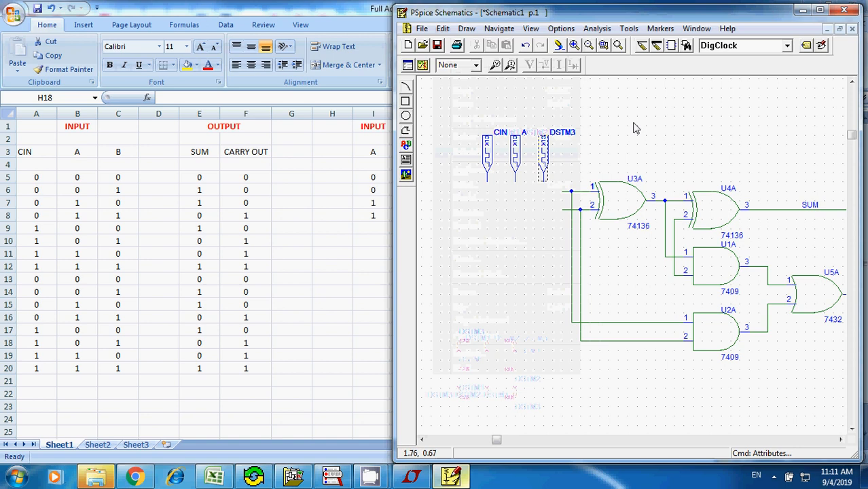
pyautogui.click(571, 137)
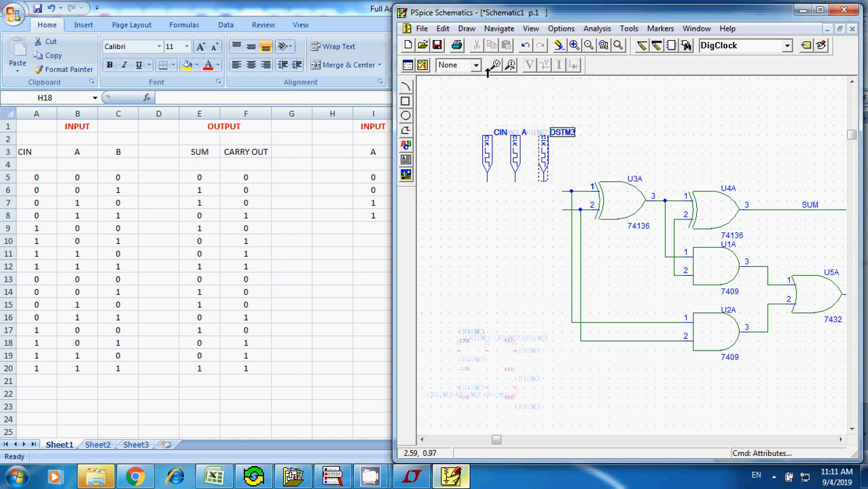
pyautogui.click(443, 28)
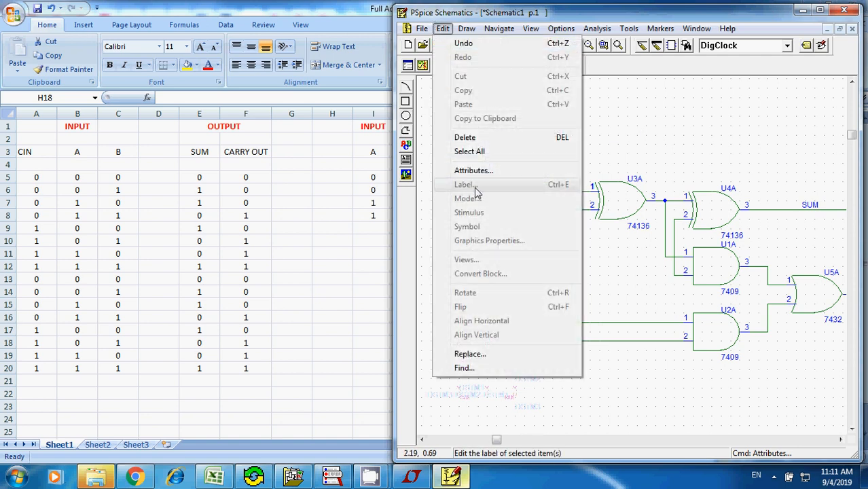
pyautogui.click(624, 133)
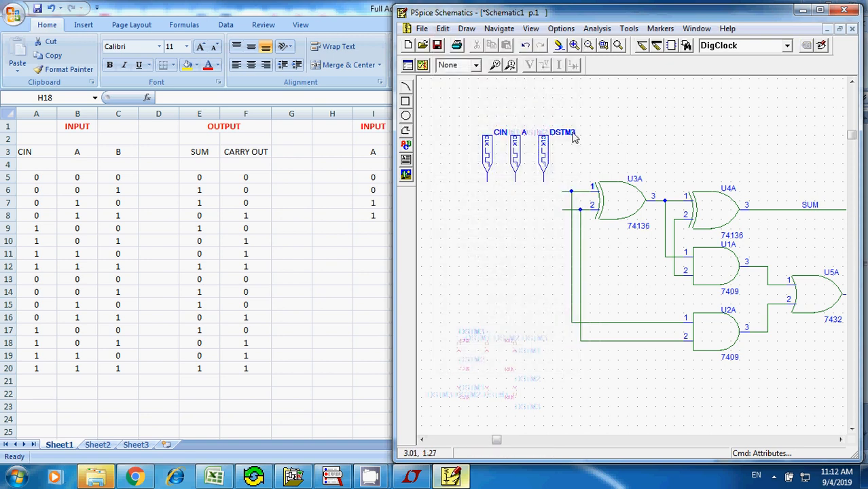
pyautogui.moveTo(572, 136); pyautogui.dragTo(573, 126)
pyautogui.click(443, 29)
pyautogui.click(580, 141)
pyautogui.click(571, 127)
pyautogui.click(443, 28)
pyautogui.click(628, 142)
# - Delete the third DigClock together with U3A's input 1 wire, and paste a copy of DigClock A in the source's place
pyautogui.moveTo(531, 100); pyautogui.dragTo(609, 195)
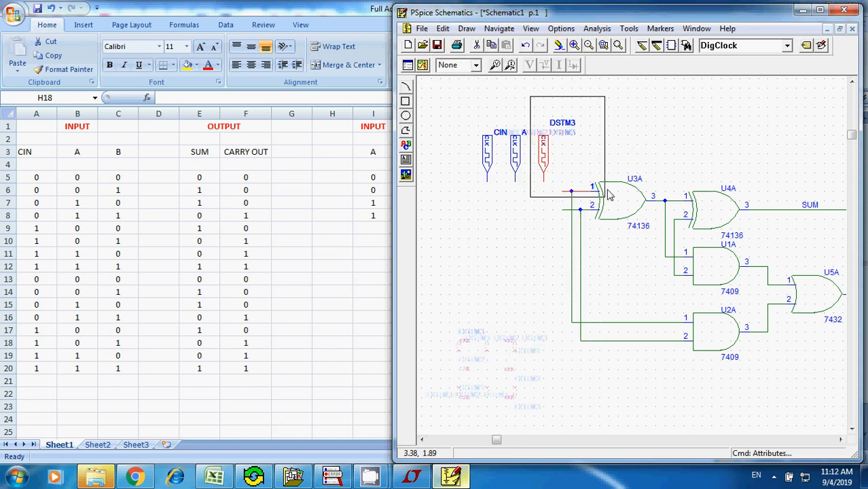
pyautogui.press('Delete')
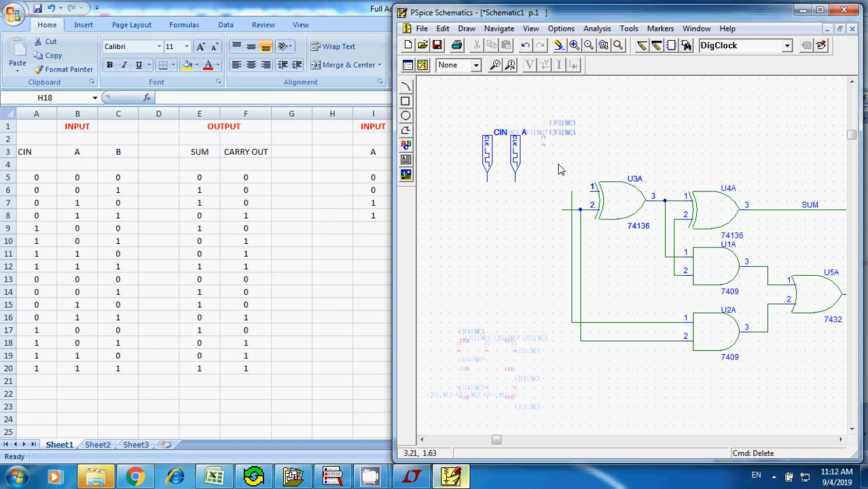
pyautogui.click(517, 158)
pyautogui.hotkey('ctrl', 'c')
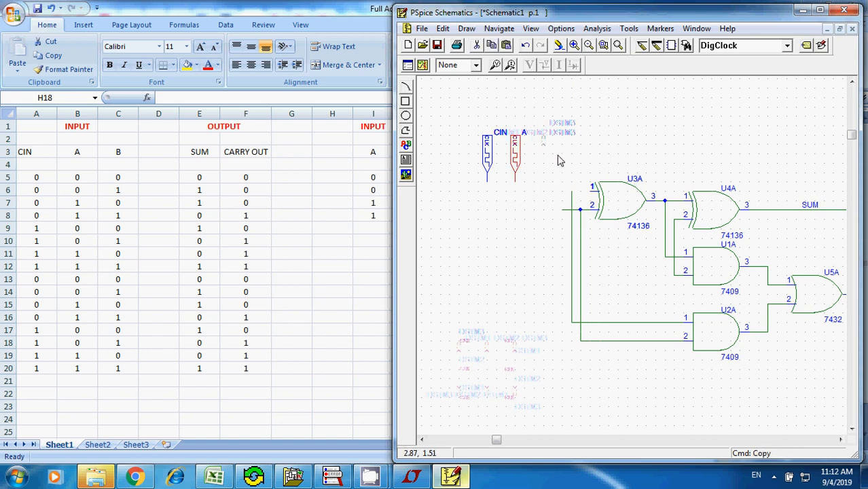
pyautogui.hotkey('ctrl', 'v')
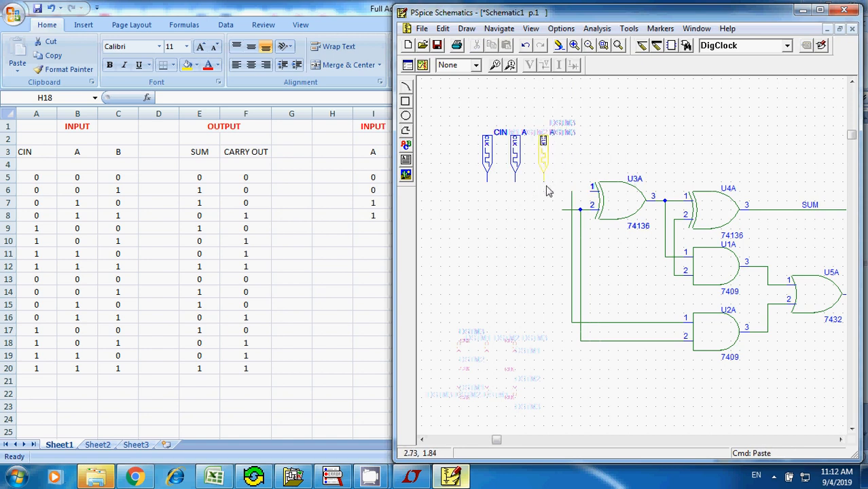
pyautogui.click(548, 191)
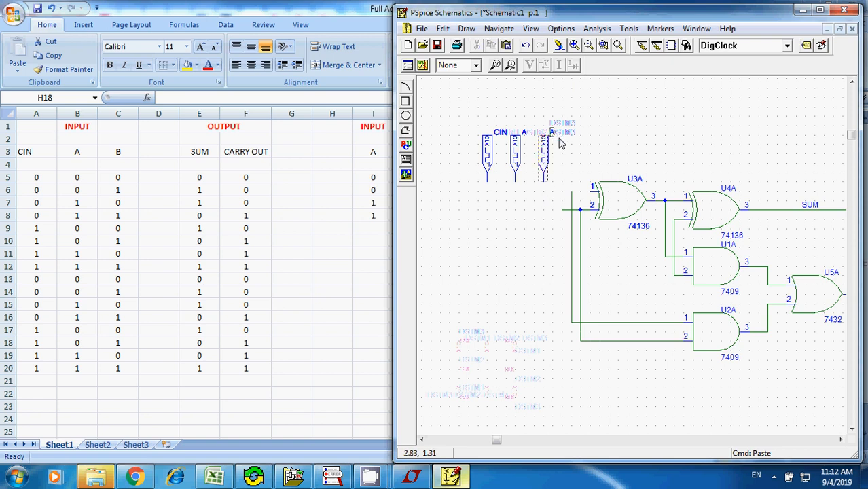
# - Set the reference designator of the pasted third DigClock to B
pyautogui.click(421, 29)
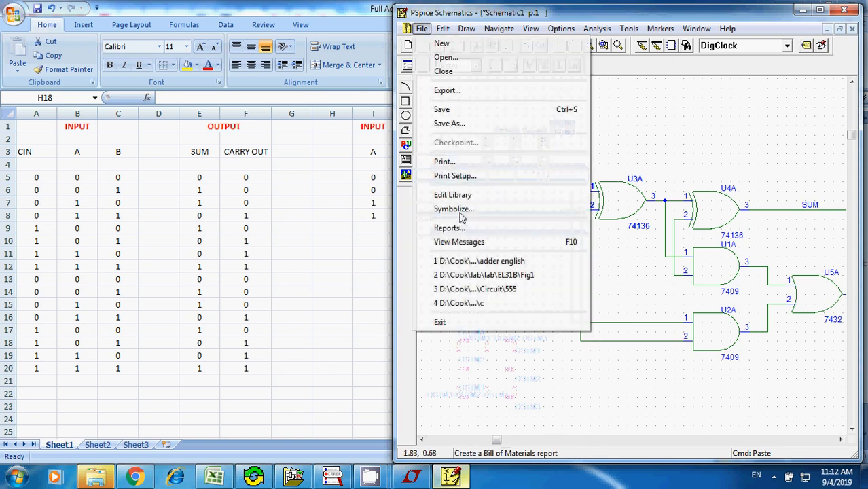
pyautogui.moveTo(445, 34)
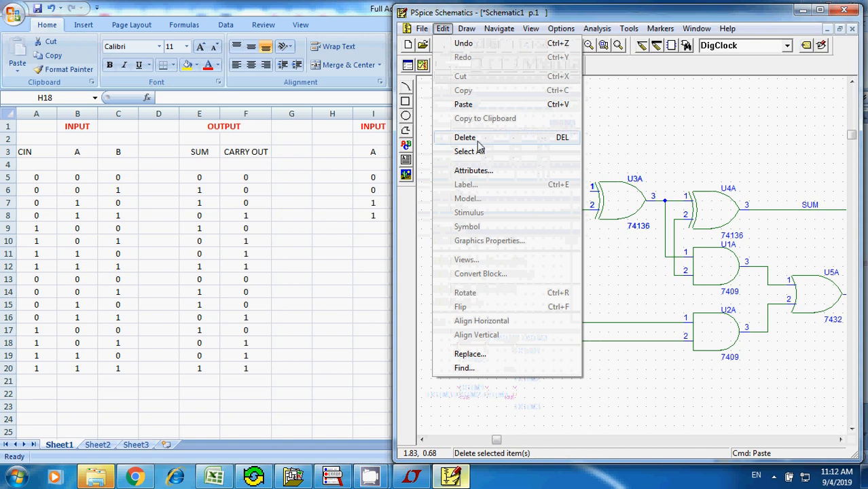
pyautogui.click(483, 171)
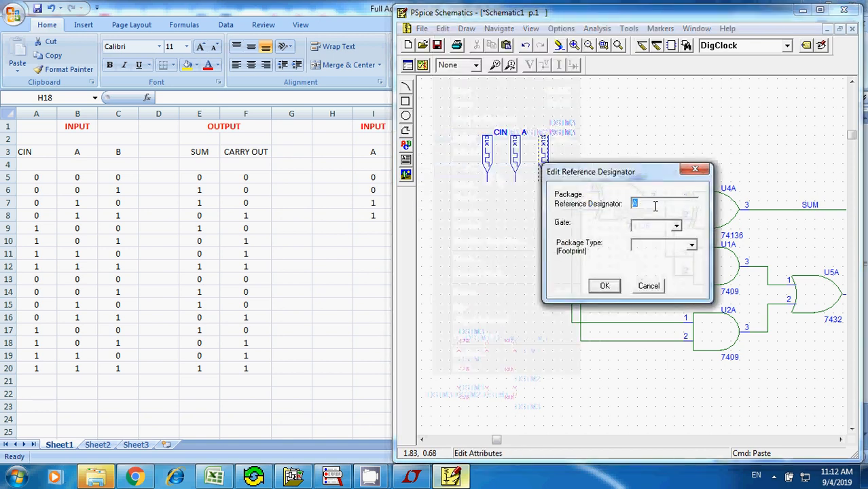
pyautogui.write('U3')
pyautogui.click(605, 286)
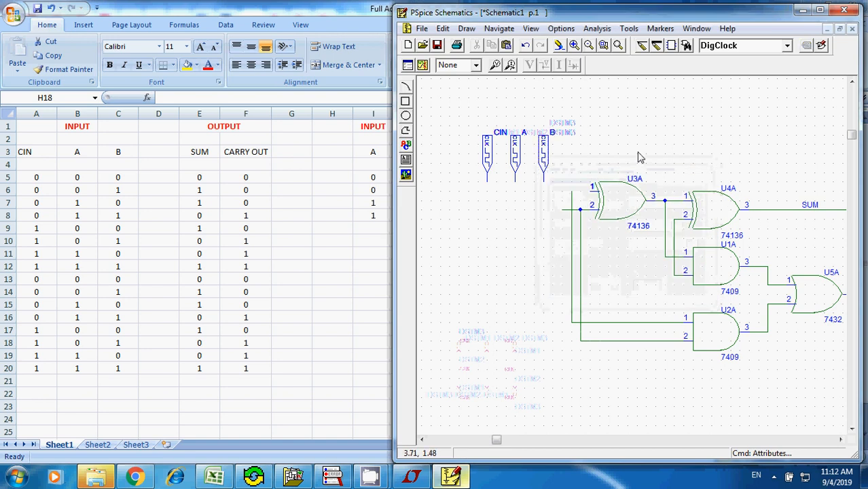
pyautogui.click(574, 45)
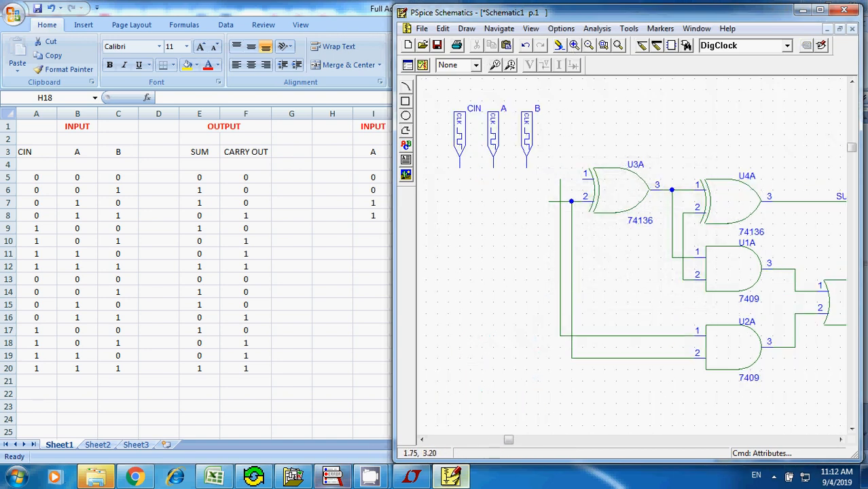
# - Switch to Chrome, reload the KMITL network portal, log in again and maximize the browser window
pyautogui.click(135, 478)
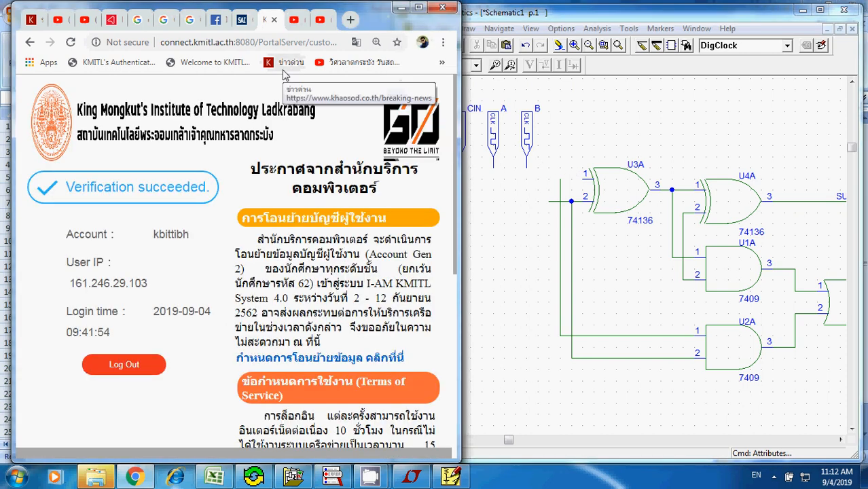
pyautogui.click(69, 44)
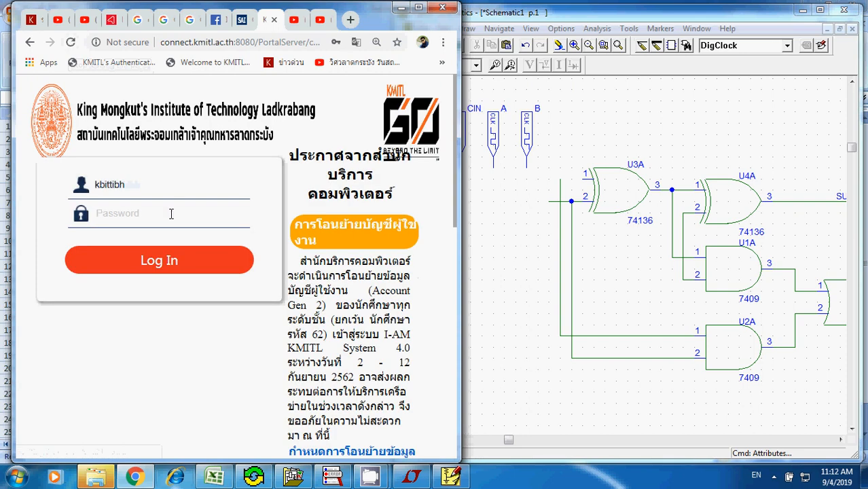
pyautogui.click(157, 261)
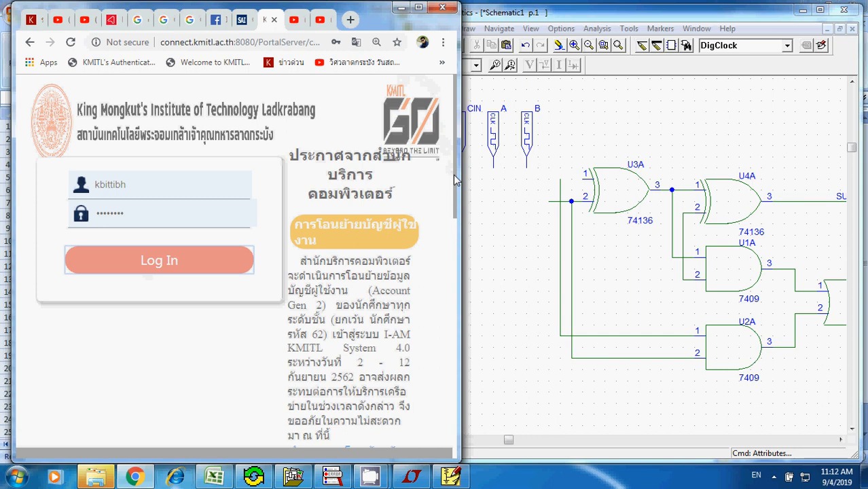
pyautogui.doubleClick(418, 14)
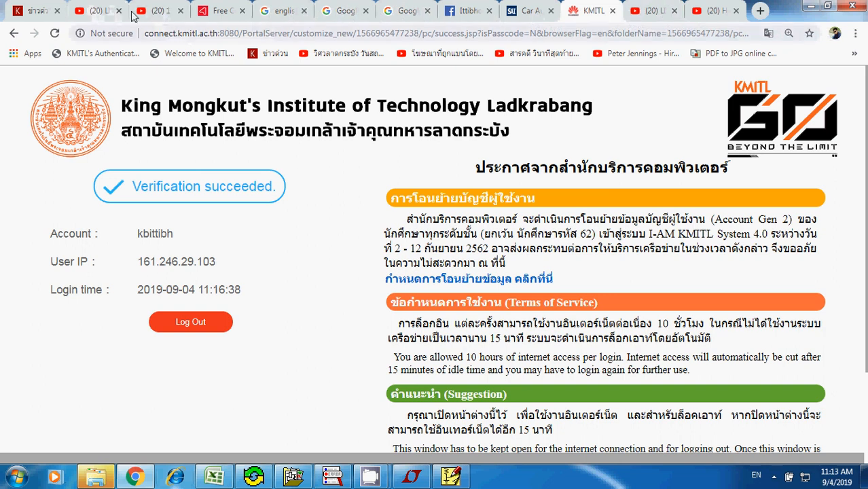
# - Search Google for "full adder circuits" and show the image results
pyautogui.click(417, 11)
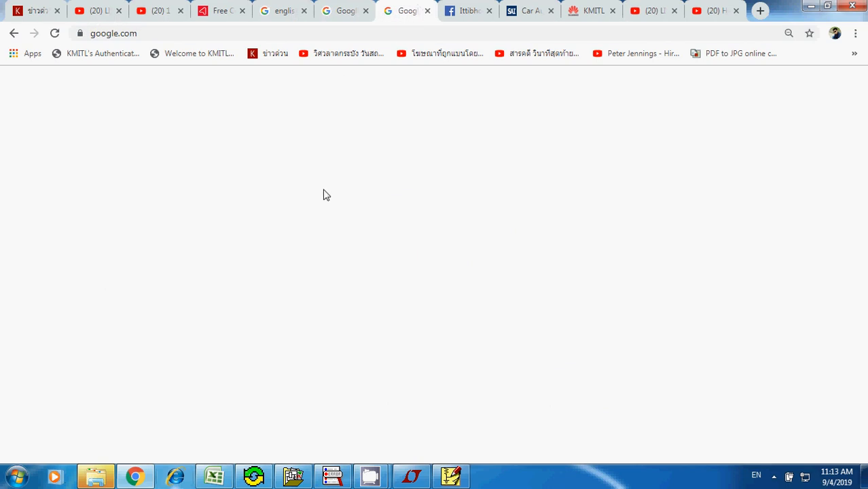
pyautogui.click(54, 32)
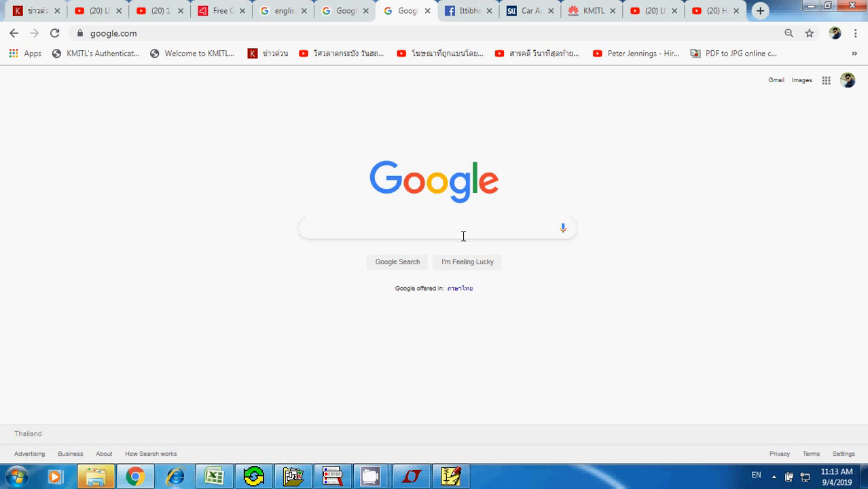
pyautogui.click(464, 235)
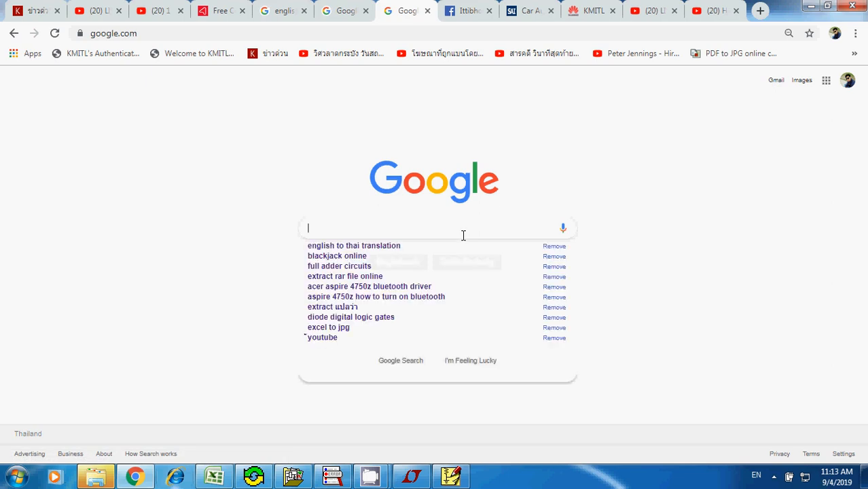
pyautogui.moveTo(363, 216); pyautogui.dragTo(291, 161)
pyautogui.moveTo(291, 160); pyautogui.dragTo(333, 228)
pyautogui.click(334, 229)
pyautogui.click(360, 267)
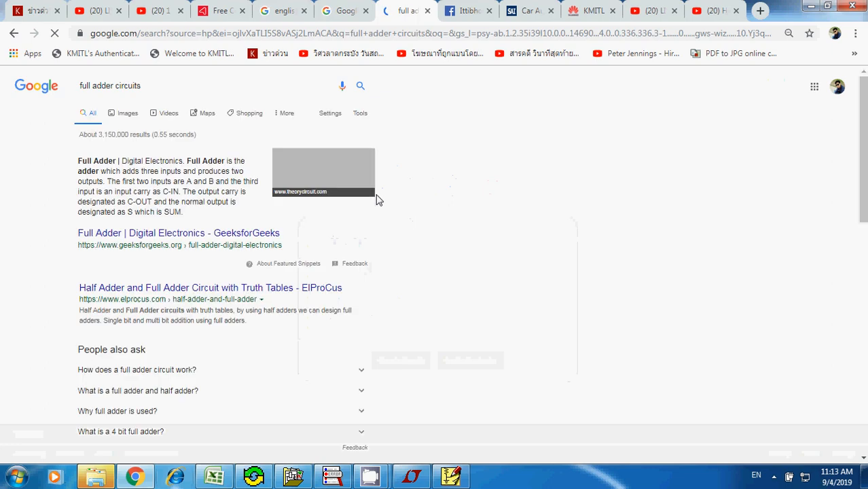
pyautogui.click(129, 114)
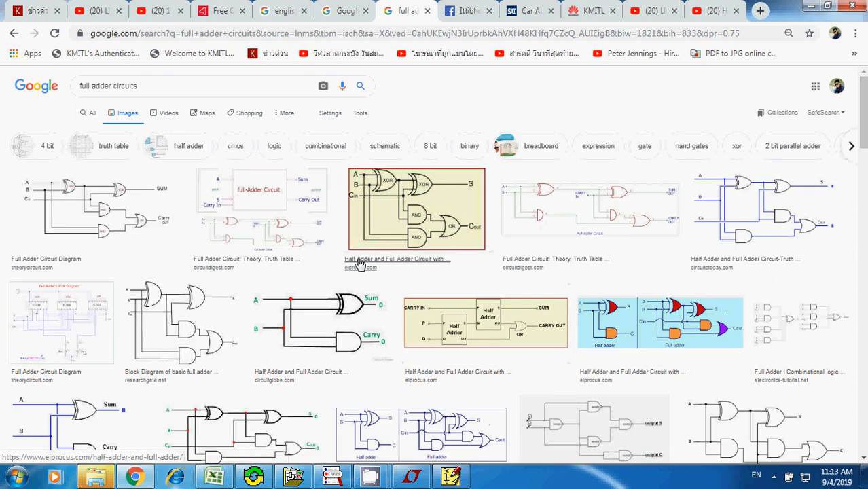
# - Restore the browser window and show the full adder reference diagrams side by side with the DigClock inputs in PSpice Schematics
pyautogui.click(826, 6)
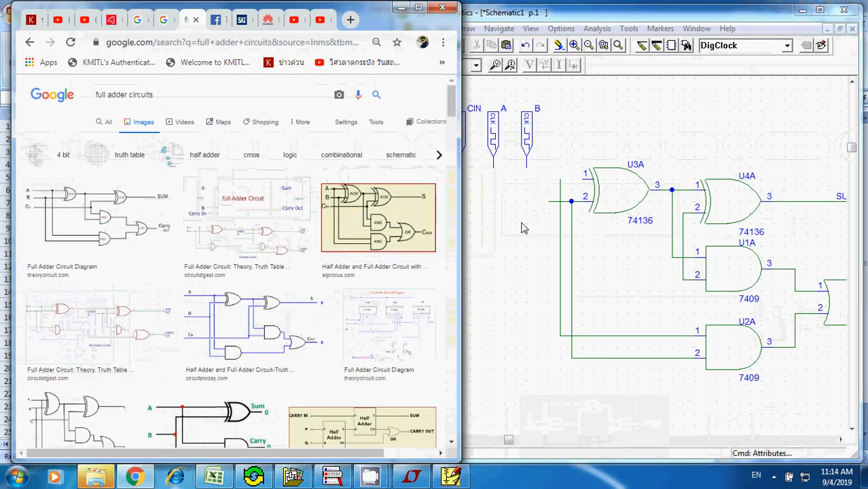
pyautogui.click(510, 441)
pyautogui.click(422, 440)
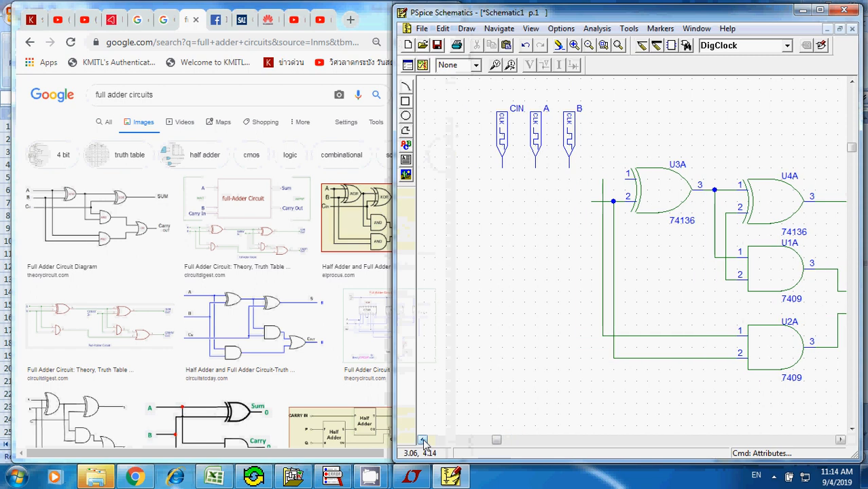
pyautogui.click(589, 46)
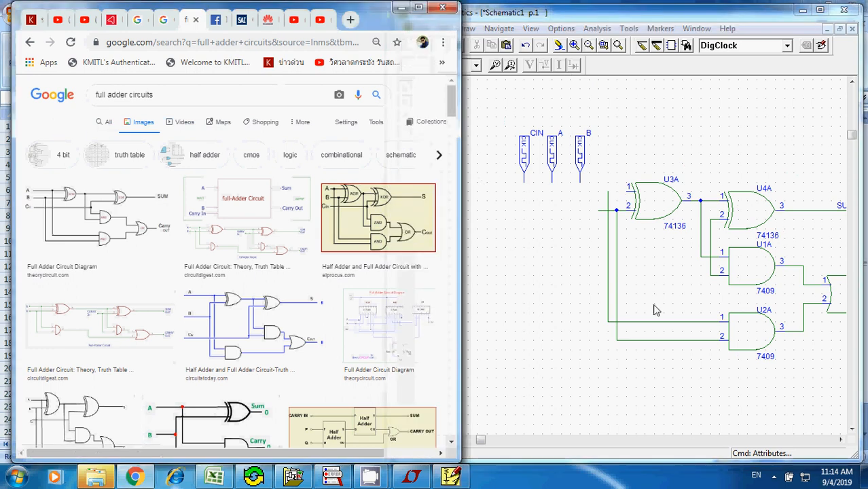
pyautogui.click(63, 129)
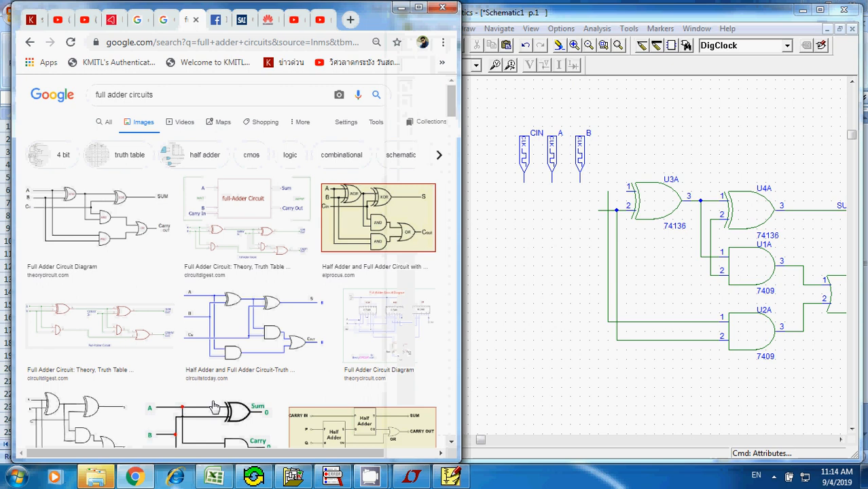
pyautogui.moveTo(221, 453); pyautogui.dragTo(394, 456)
pyautogui.click(561, 302)
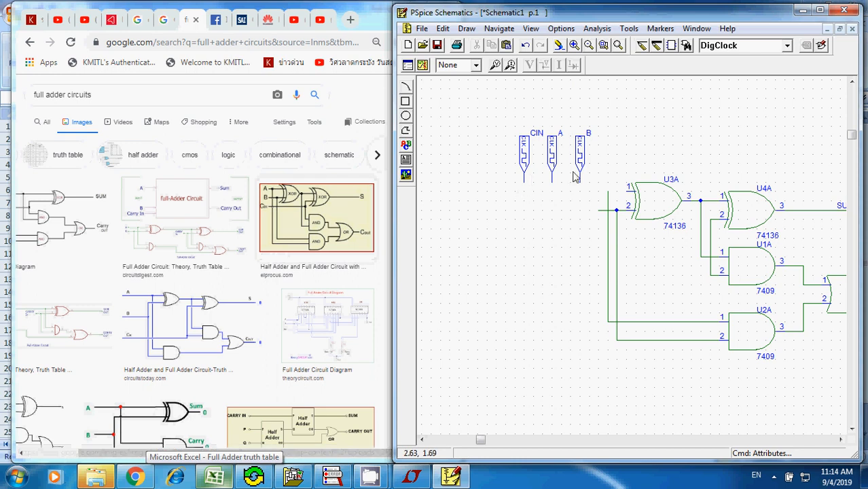
# - Wire DigClock CIN down and across to the vertical wire joining U4A's input 2 and U1A's input 2
pyautogui.hotkey('ctrl', 'w')
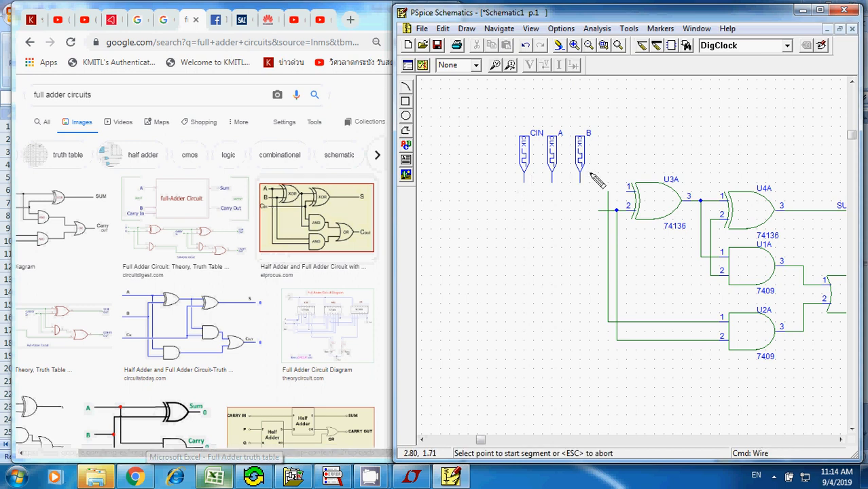
pyautogui.click(524, 181)
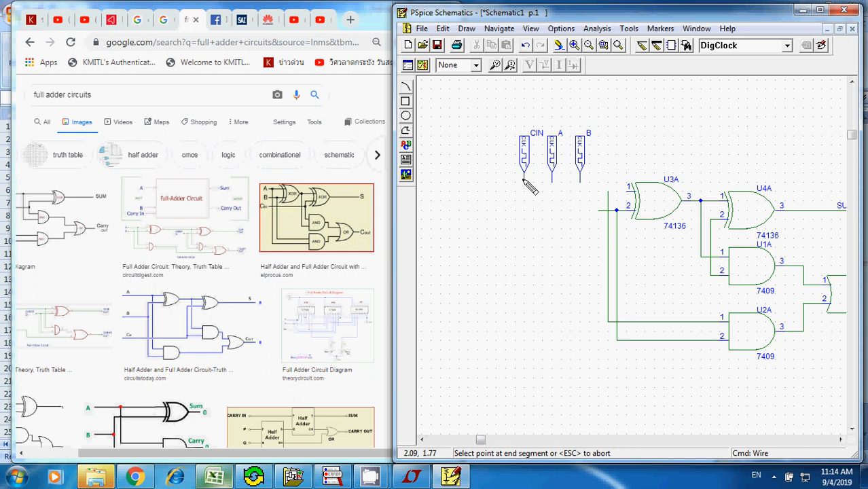
pyautogui.click(524, 246)
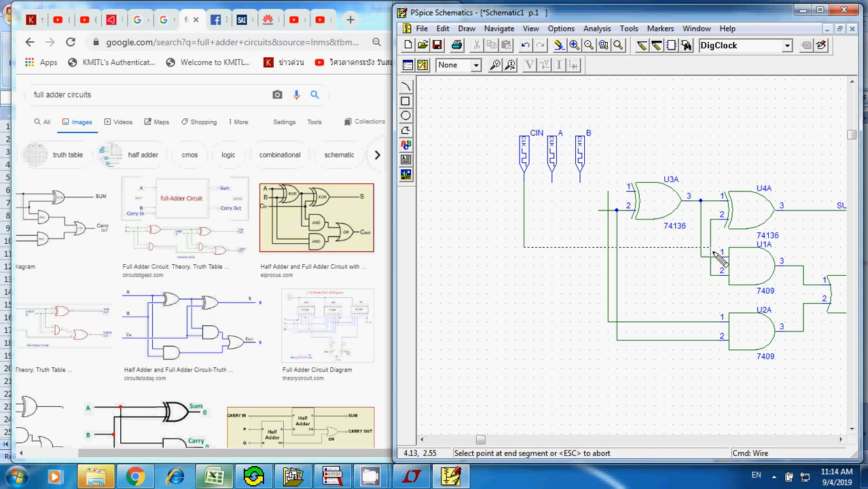
pyautogui.click(710, 247)
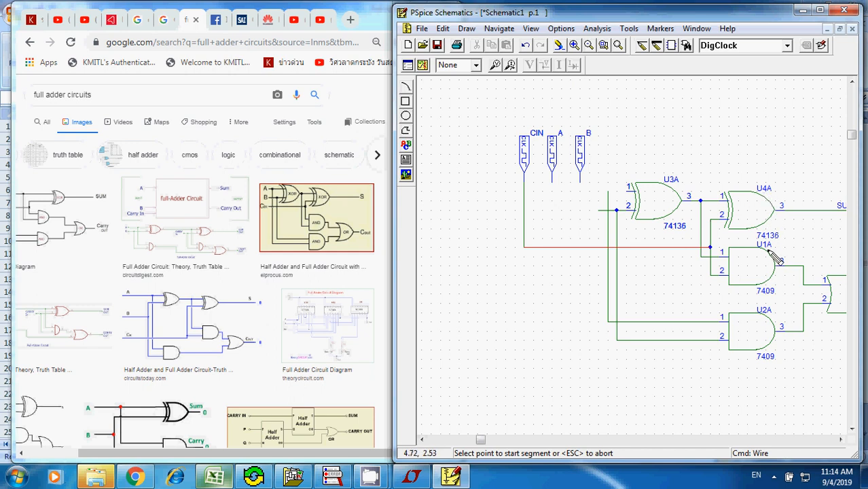
# - Try a wire from DigClock A to U2A's input 2 line, and undo it
pyautogui.click(553, 179)
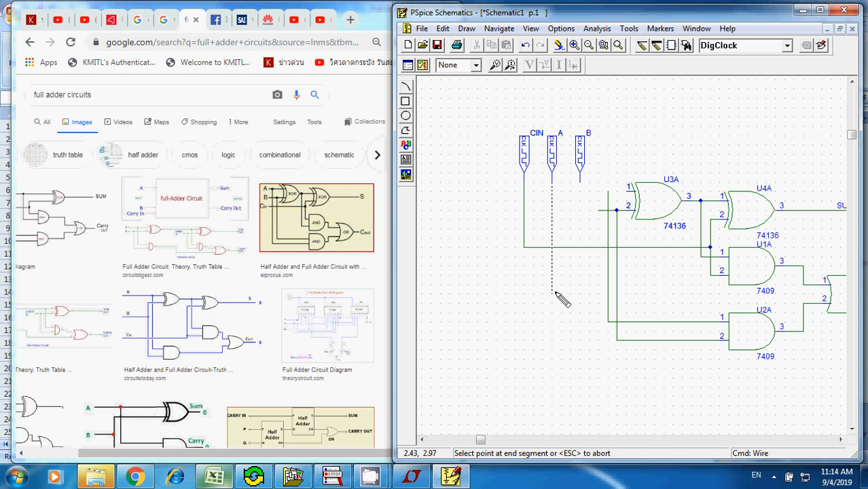
pyautogui.click(616, 340)
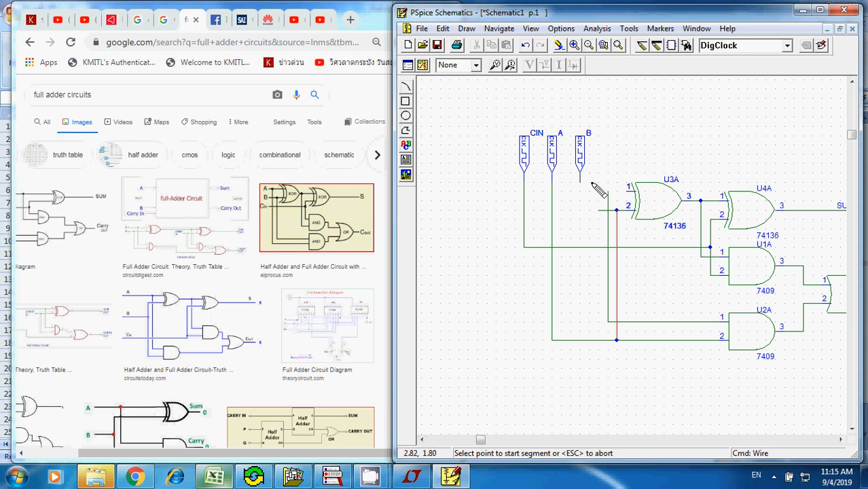
pyautogui.hotkey('ctrl', 'z')
pyautogui.hotkey('ctrl', 'z')
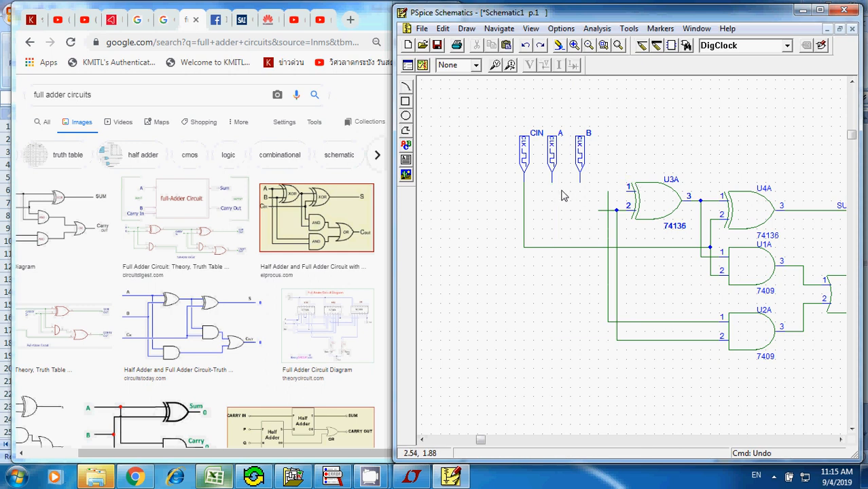
# - Wire DigClock A straight down and across to the corner of U2A's input 2 wire
pyautogui.hotkey('ctrl', 'w')
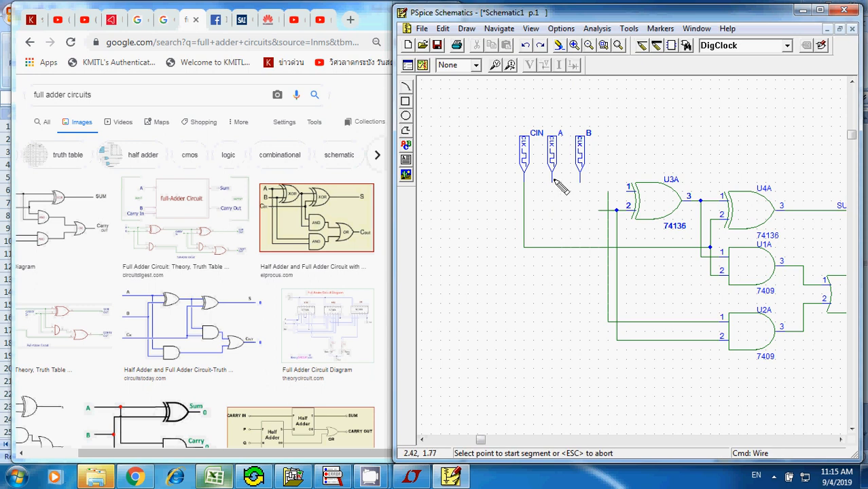
pyautogui.click(552, 180)
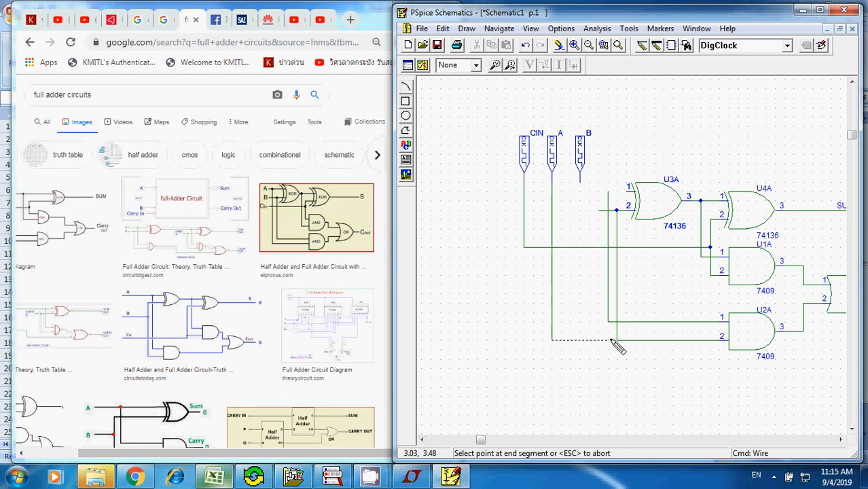
pyautogui.click(616, 339)
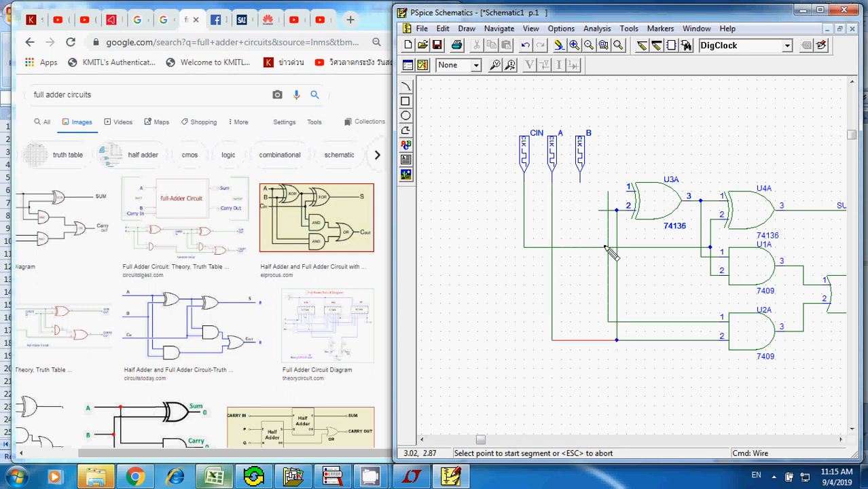
# - Wire DigClock B down and across to the open end of U3A's input 2 wire
pyautogui.click(580, 177)
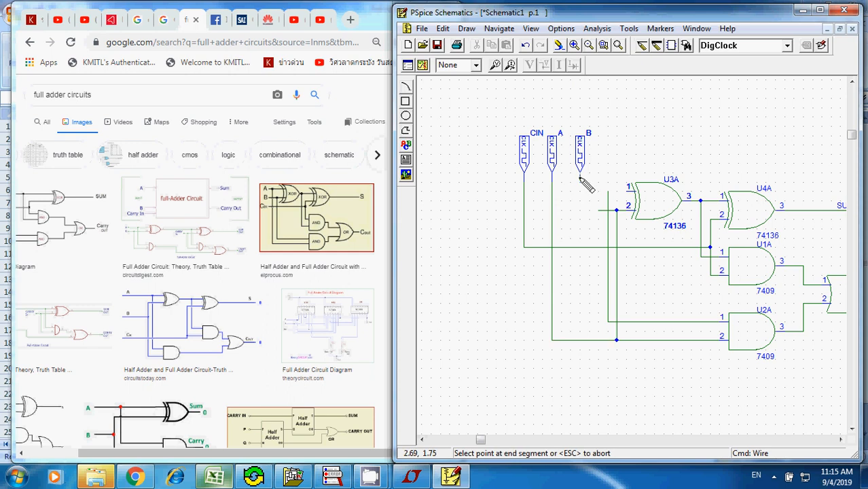
pyautogui.click(580, 210)
pyautogui.doubleClick(599, 211)
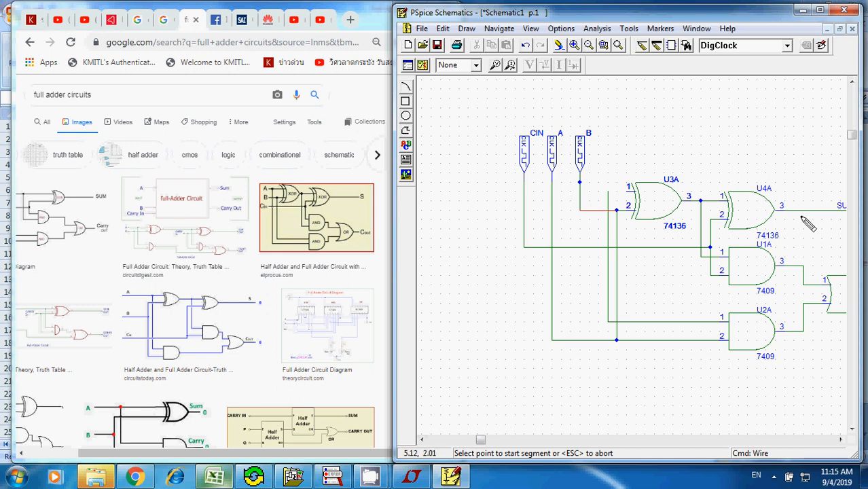
# - Maximize the schematic window and compare the gate input wiring with the full adder reference diagrams in Chrome
pyautogui.click(820, 11)
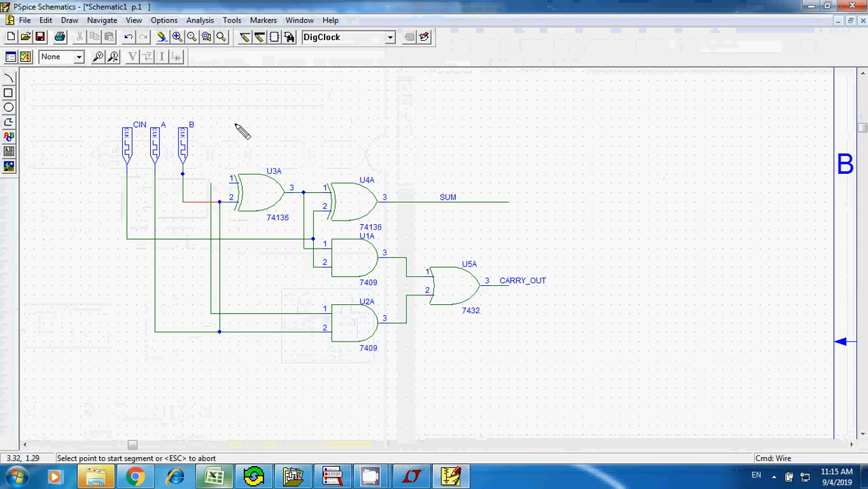
pyautogui.click(248, 127)
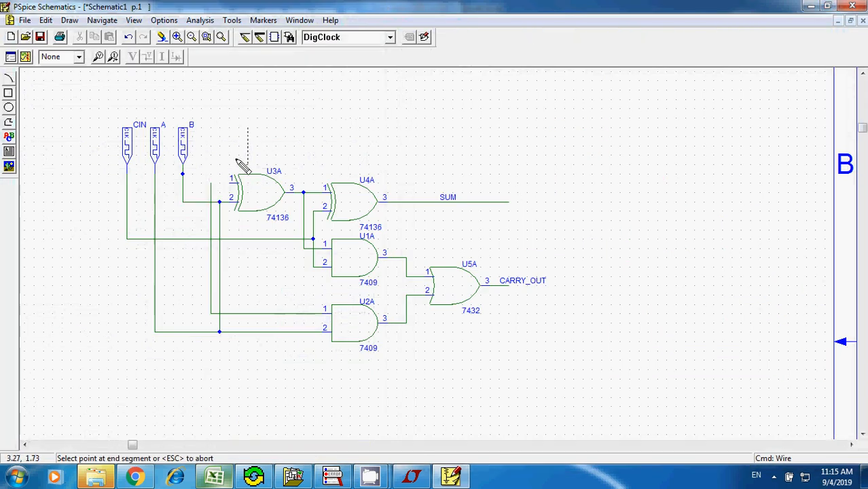
pyautogui.press('Escape')
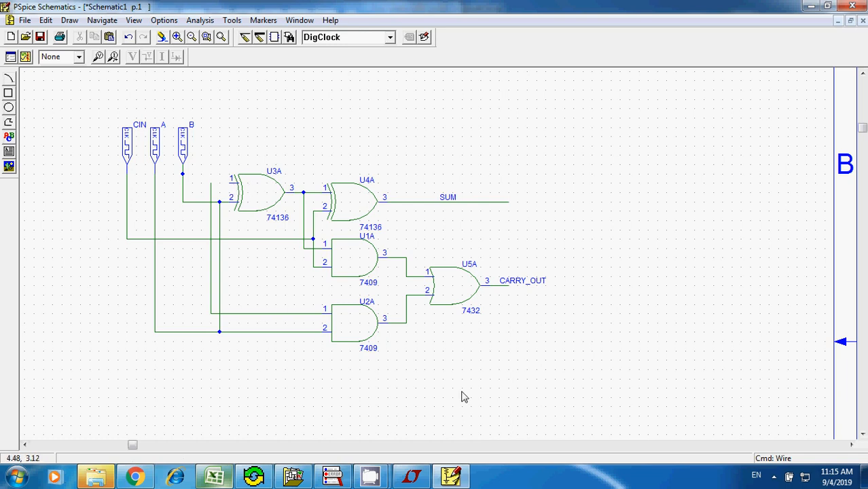
pyautogui.click(133, 478)
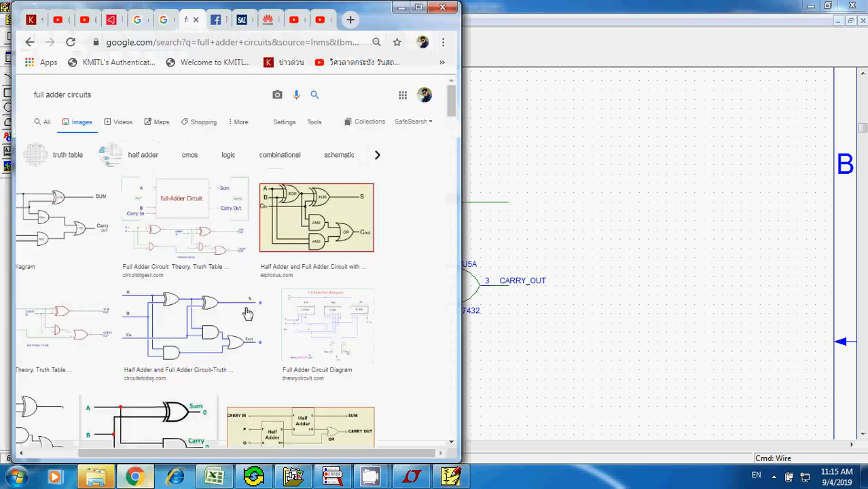
pyautogui.click(571, 182)
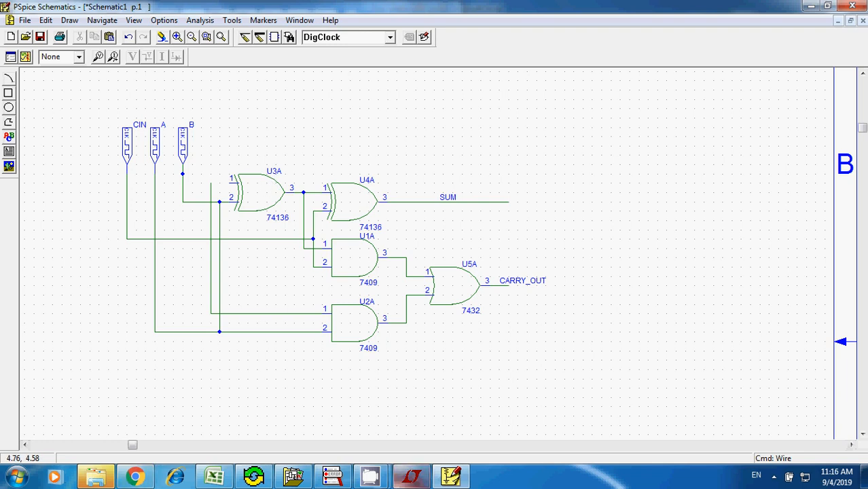
pyautogui.click(135, 477)
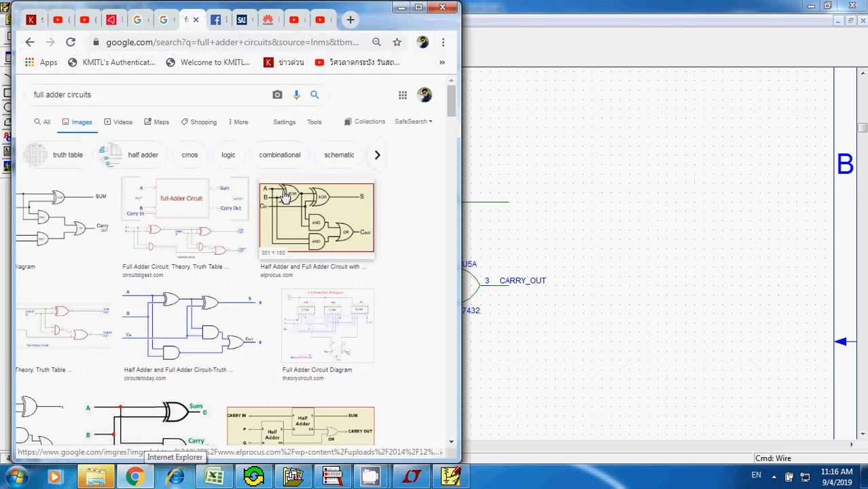
pyautogui.click(555, 176)
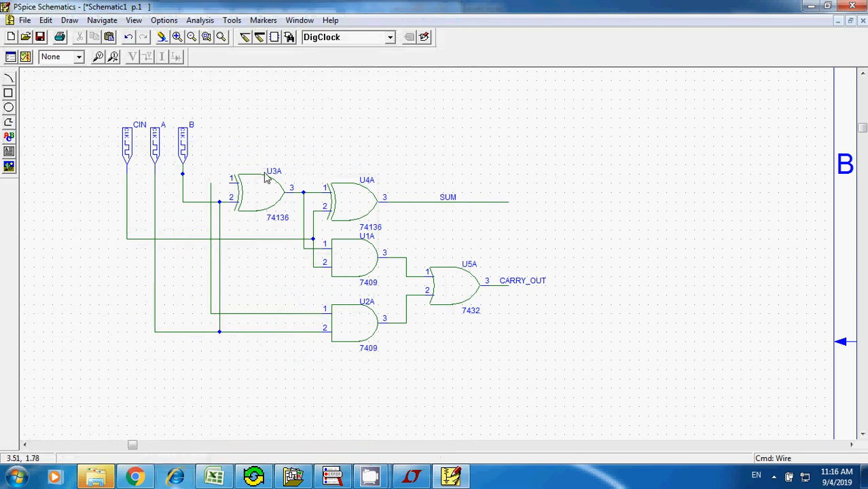
# - Wire U3A's input 1 to DigClock A's line, and delete the vertical wire linking it to U2A's input 1 wire
pyautogui.hotkey('ctrl', 'w')
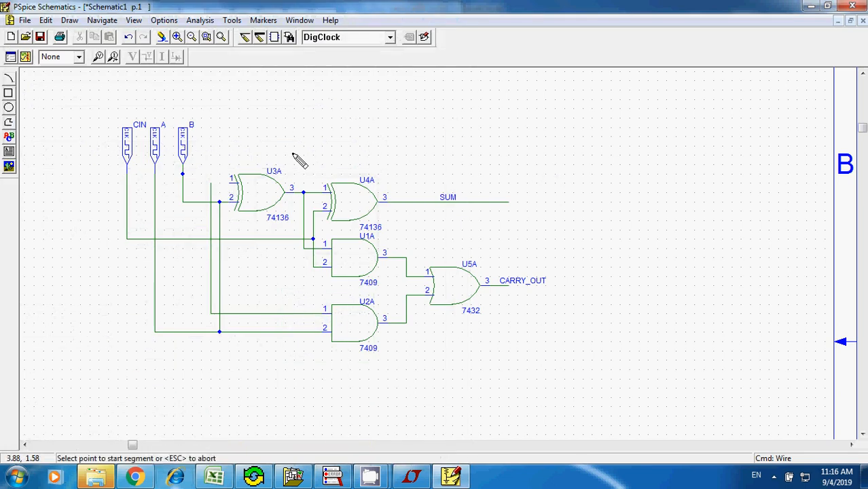
pyautogui.click(230, 180)
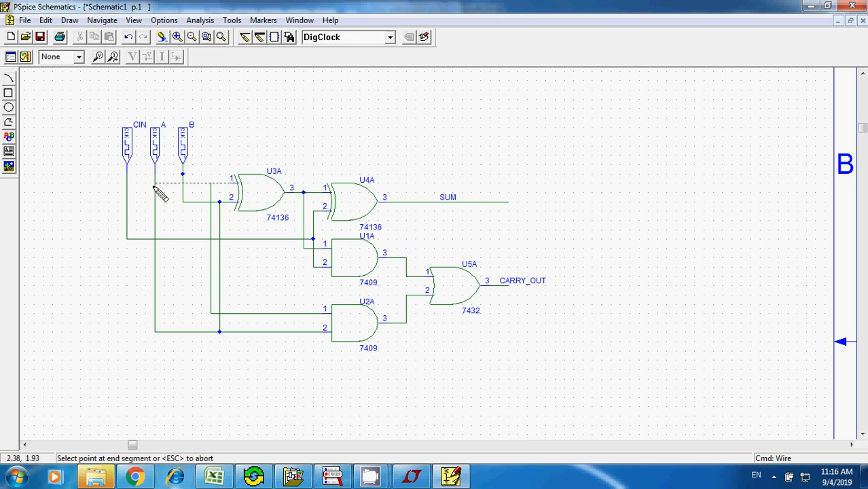
pyautogui.click(155, 183)
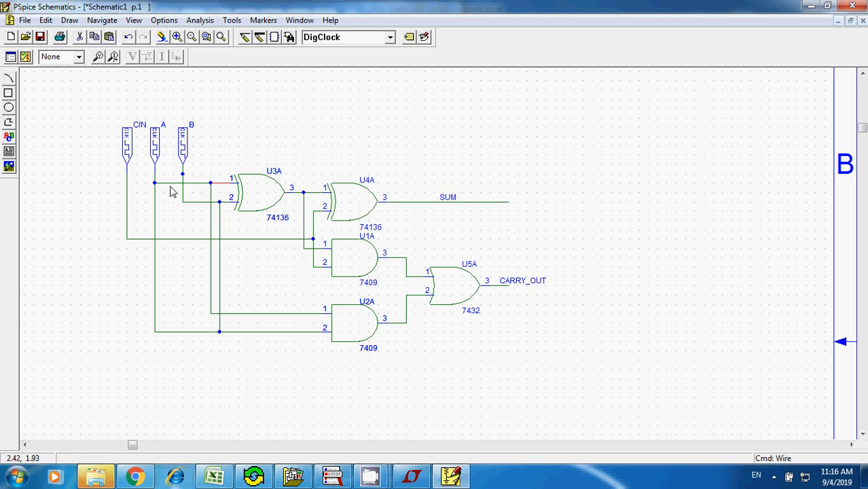
pyautogui.click(211, 200)
pyautogui.press('Delete')
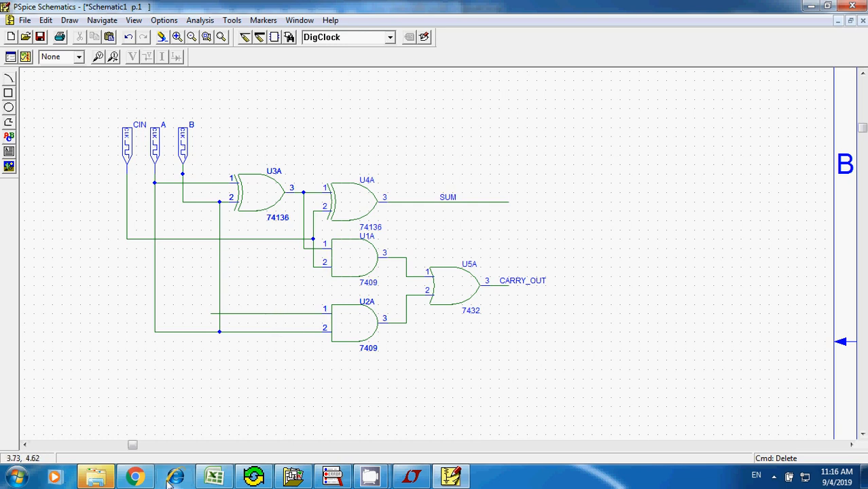
# - Check the reference full adder diagram in Chrome and extend U2A's input 1 wire up to DigClock B's wire
pyautogui.click(147, 478)
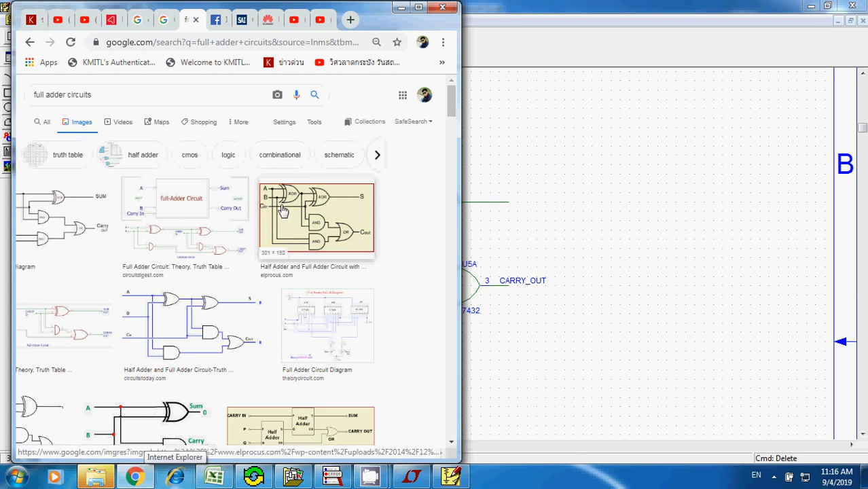
pyautogui.click(620, 267)
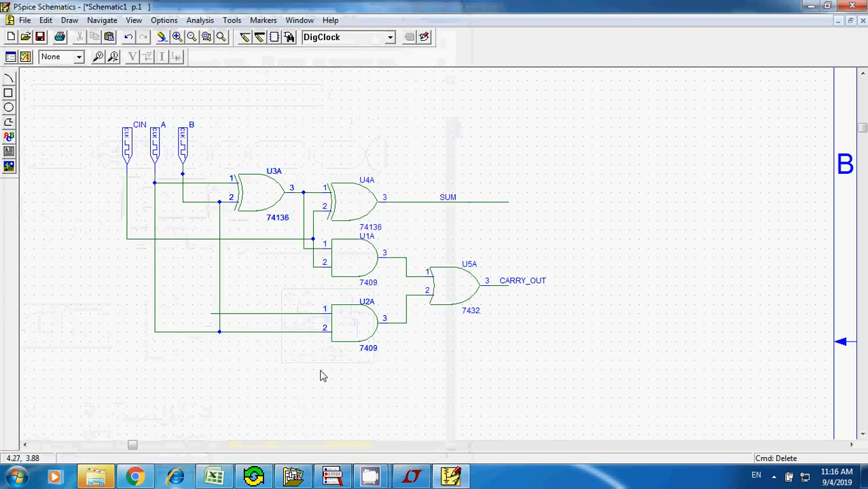
pyautogui.hotkey('ctrl', 'w')
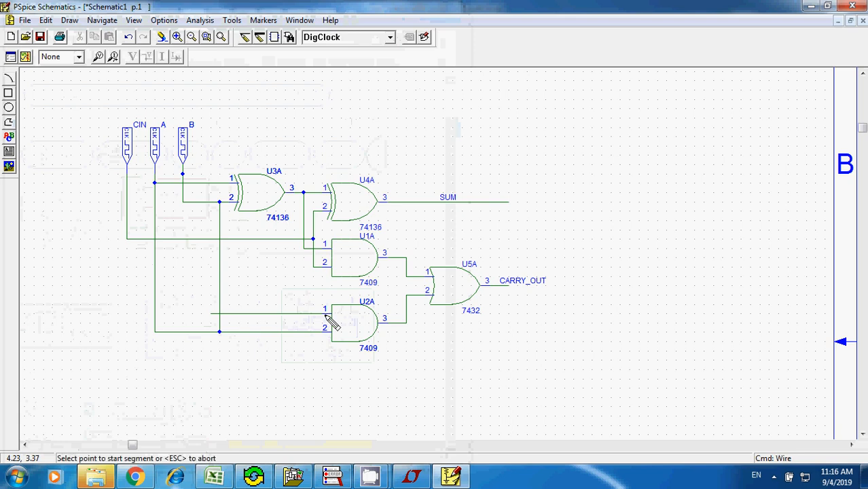
pyautogui.click(211, 314)
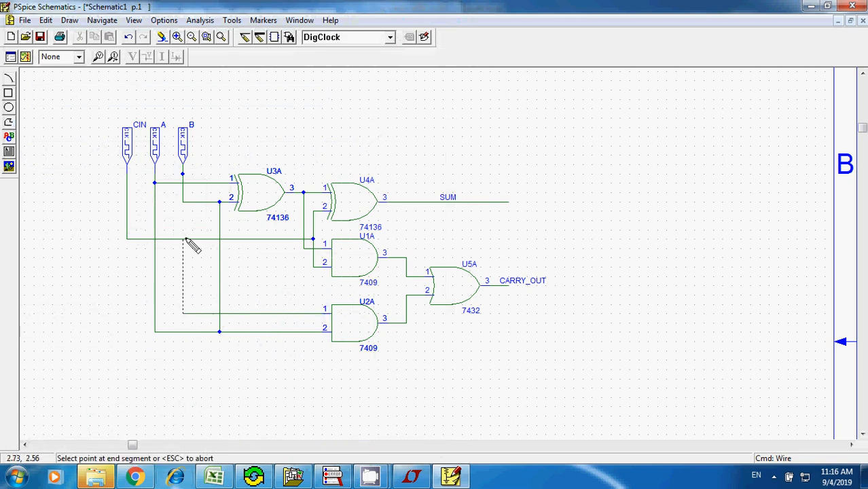
pyautogui.click(182, 202)
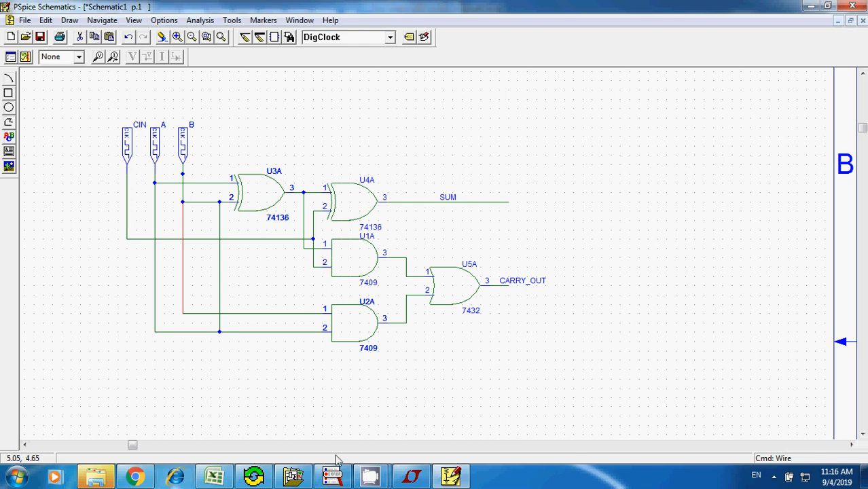
# - Switch to the Full Adder truth table in Excel and select cell A5, the first CIN value
pyautogui.click(216, 478)
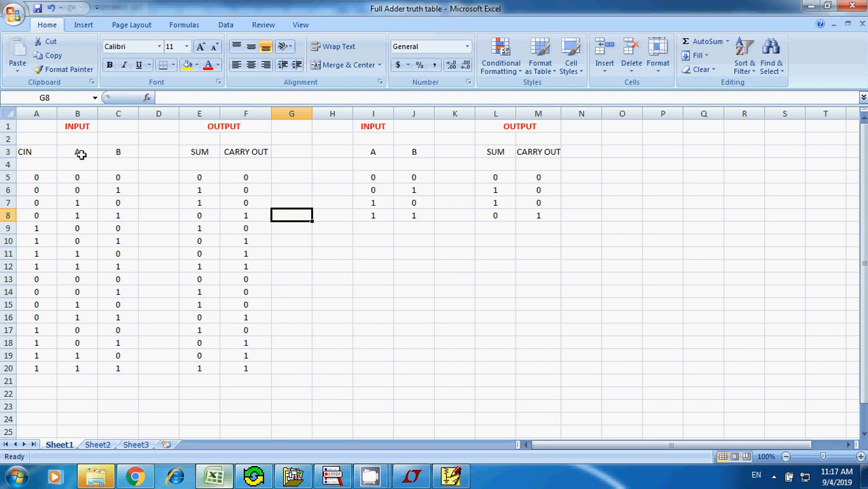
pyautogui.click(39, 179)
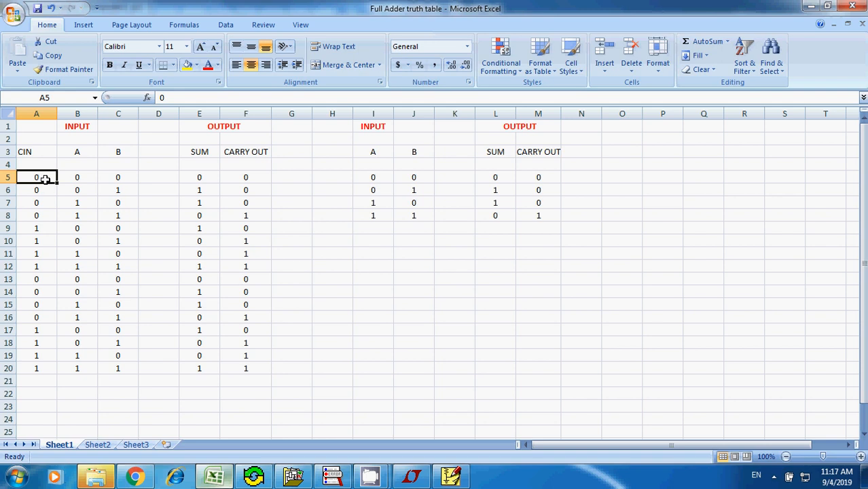
# - Examine how CIN changes over rows 5 to 20 of the truth table and select the input combinations A5:C20
pyautogui.click(32, 370)
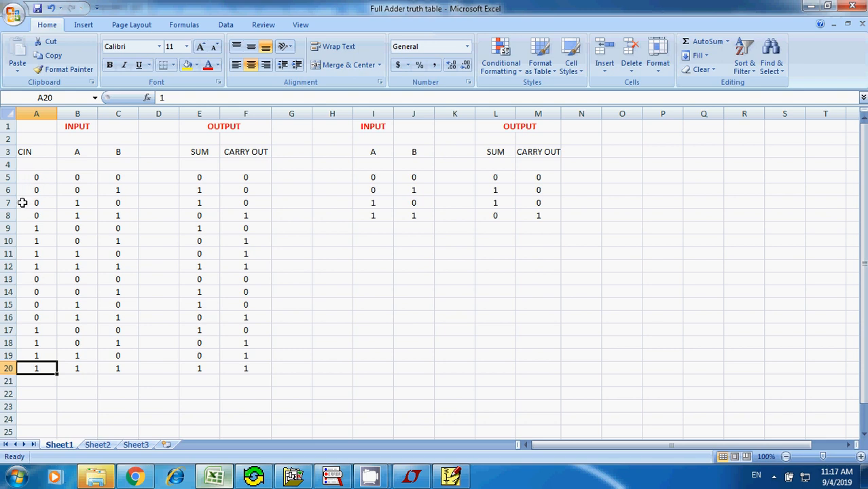
pyautogui.click(25, 179)
pyautogui.click(28, 191)
pyautogui.click(37, 203)
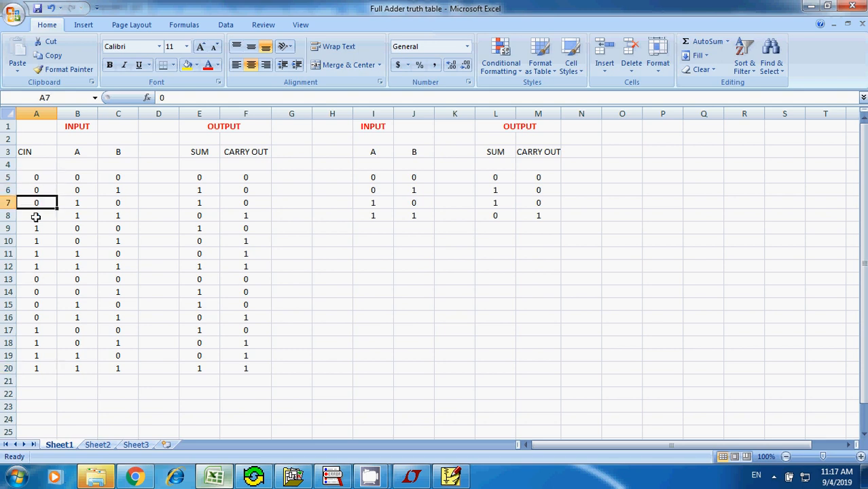
pyautogui.click(34, 380)
pyautogui.click(46, 366)
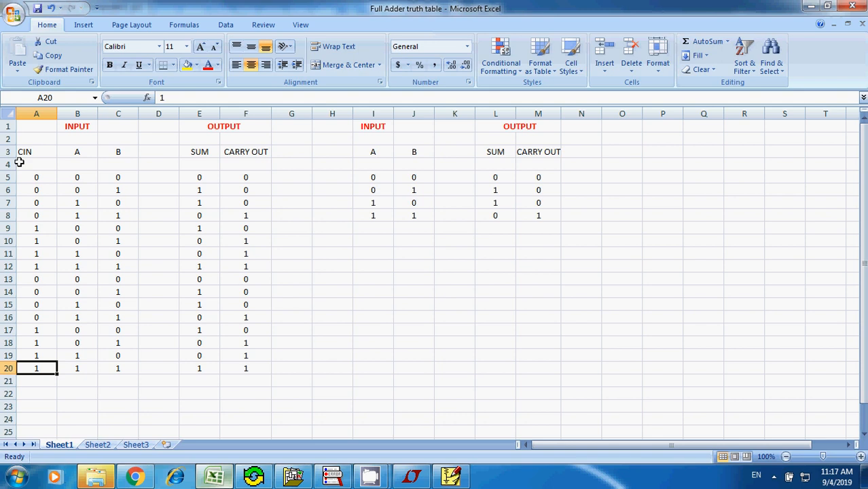
pyautogui.click(41, 178)
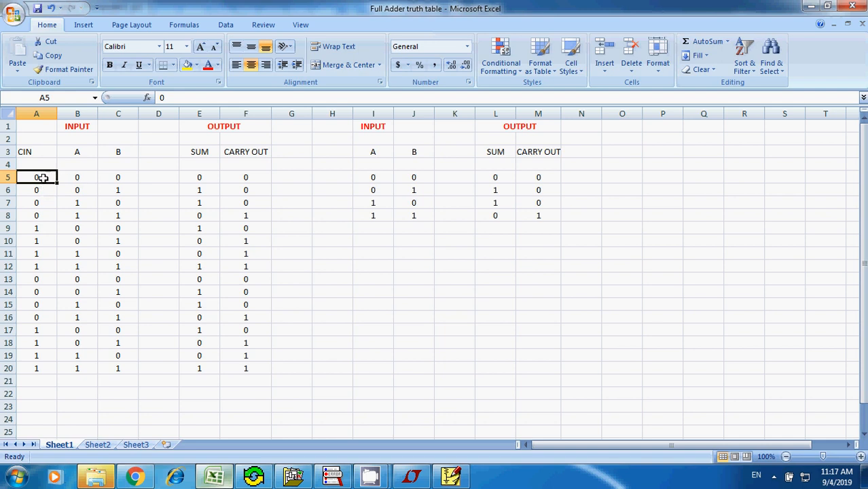
pyautogui.click(40, 217)
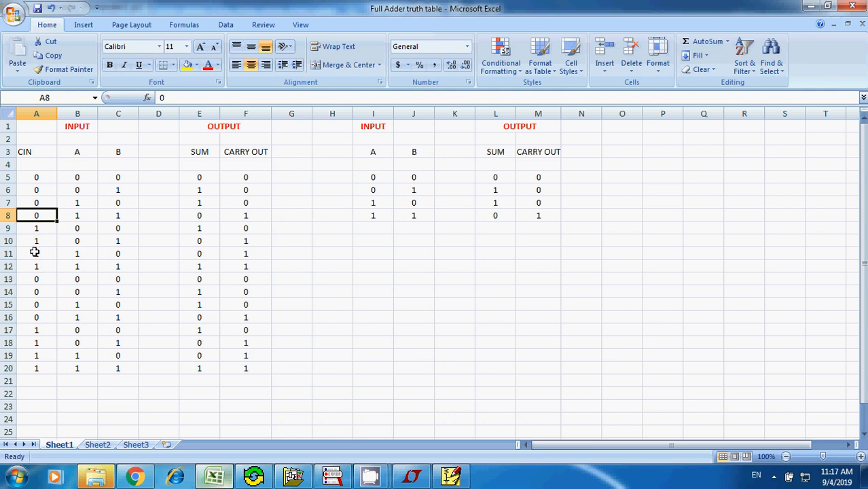
pyautogui.click(91, 176)
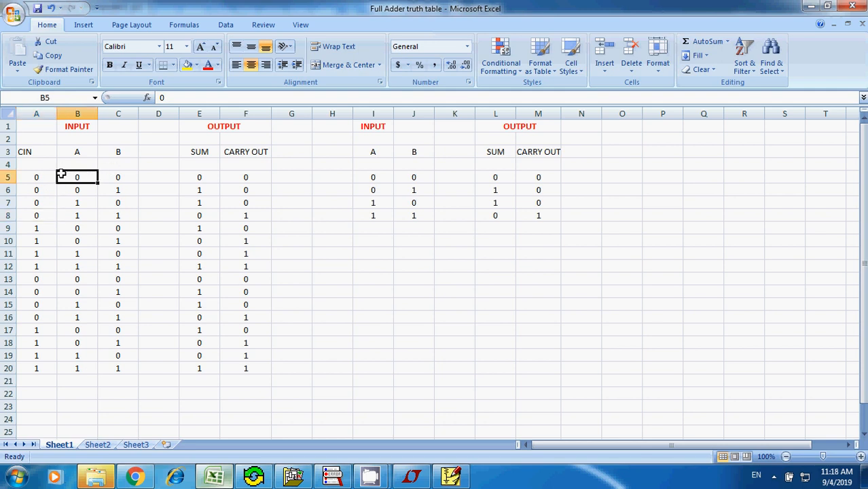
pyautogui.moveTo(38, 177); pyautogui.dragTo(111, 365)
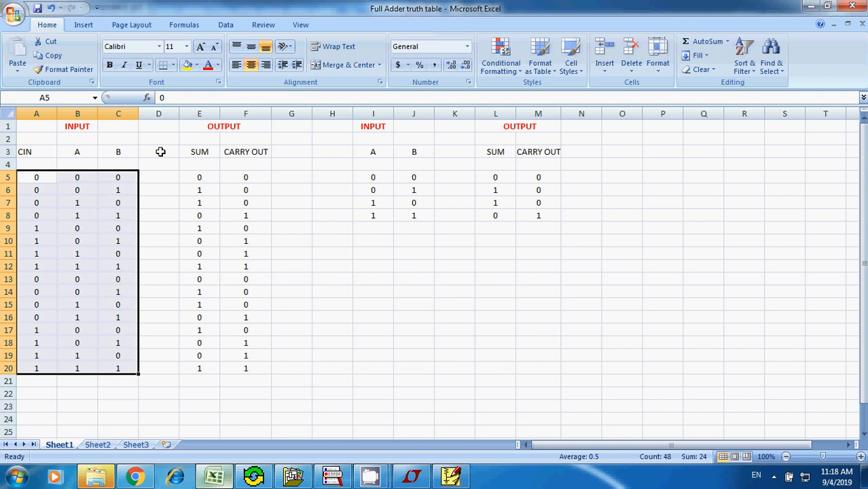
# - Switch to PSpice Schematics and set the ONTIME attribute of DigClock CIN to 4
pyautogui.click(450, 476)
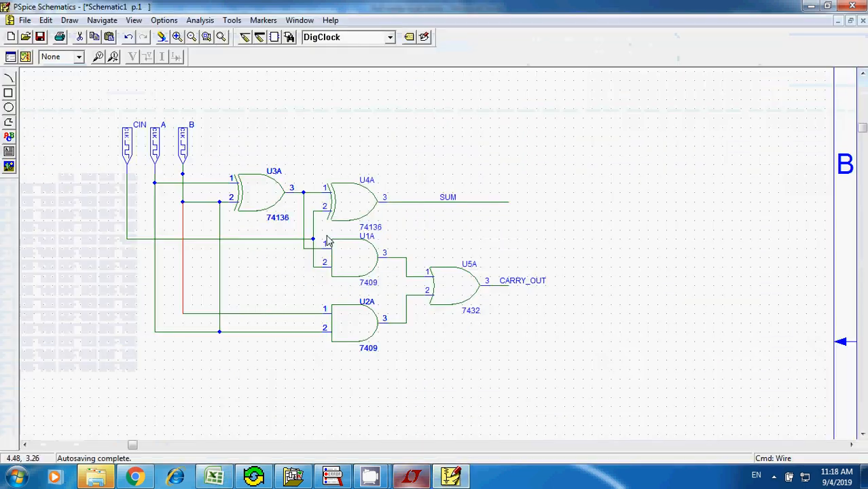
pyautogui.click(128, 144)
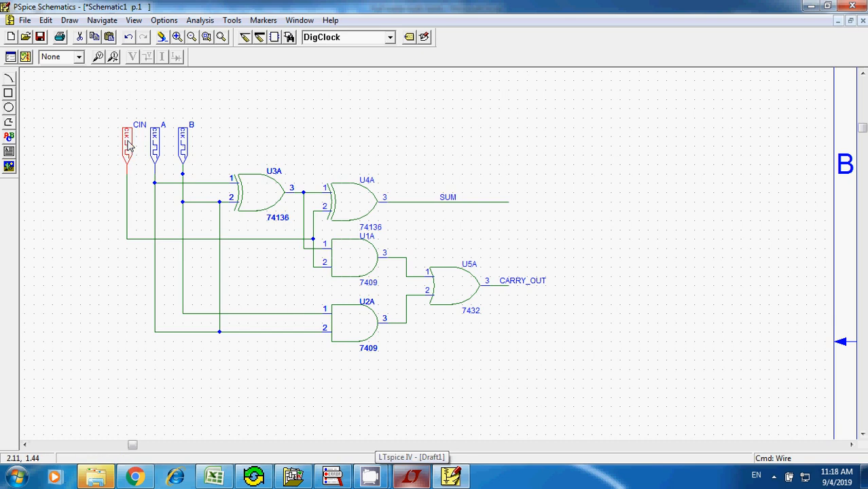
pyautogui.click(45, 20)
pyautogui.click(63, 166)
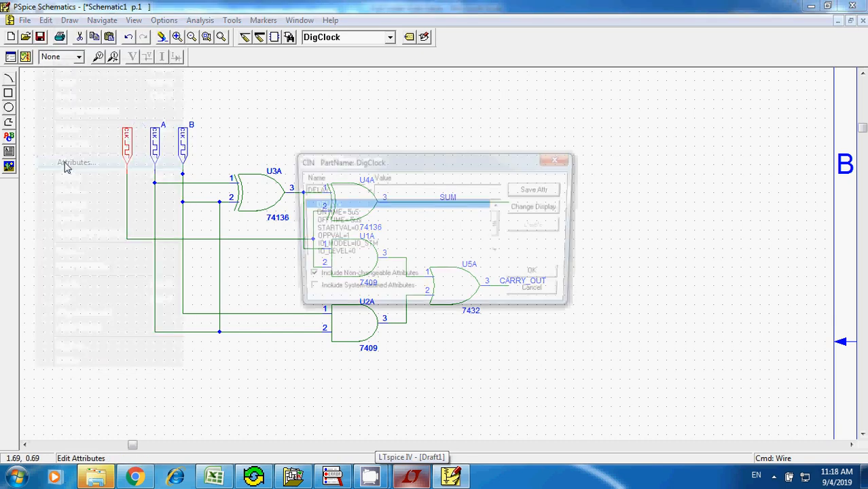
pyautogui.click(369, 212)
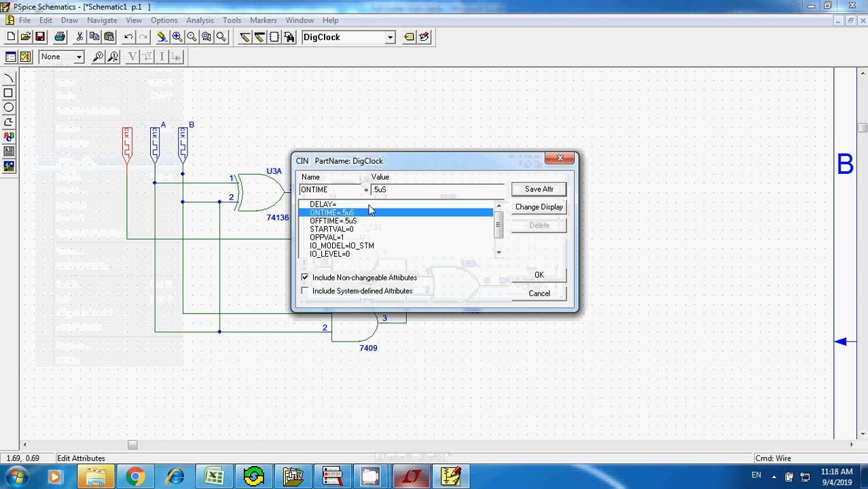
pyautogui.moveTo(400, 190); pyautogui.dragTo(355, 190)
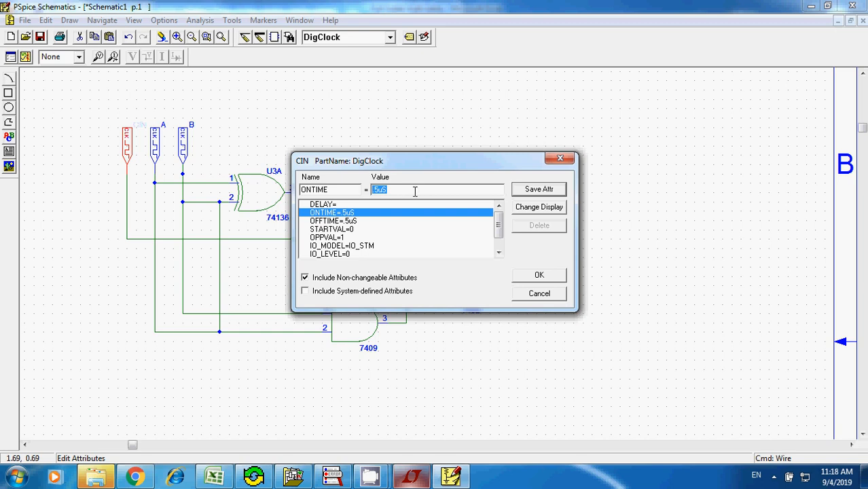
pyautogui.write('4')
# - Set DigClock CIN's OFFTIME to 4, then save and accept its attributes
pyautogui.click(341, 222)
pyautogui.moveTo(390, 189); pyautogui.dragTo(351, 190)
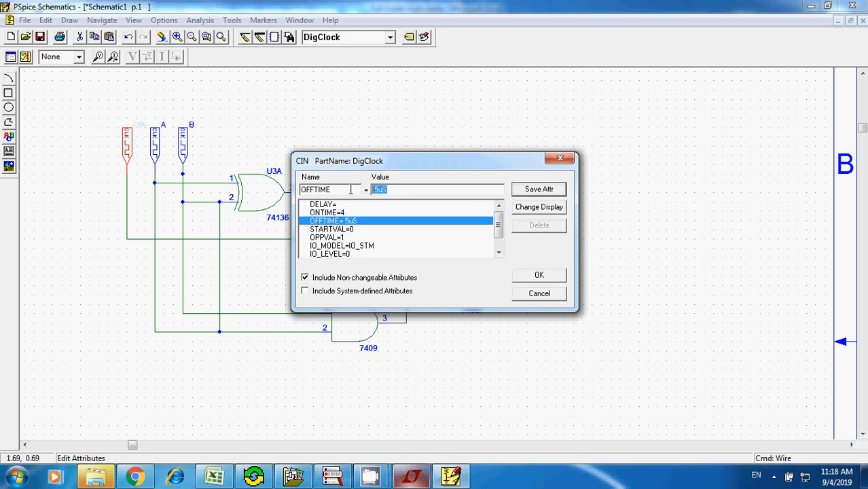
pyautogui.write('4')
pyautogui.click(546, 192)
pyautogui.click(537, 275)
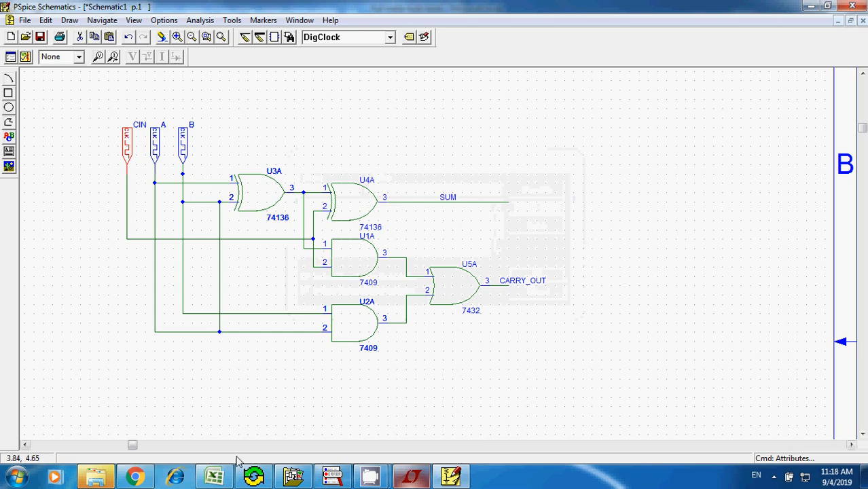
# - Check input A's 0 and 1 runs in the Excel truth table, and set DigClock A's ONTIME to 2 in PSpice Schematics
pyautogui.click(215, 476)
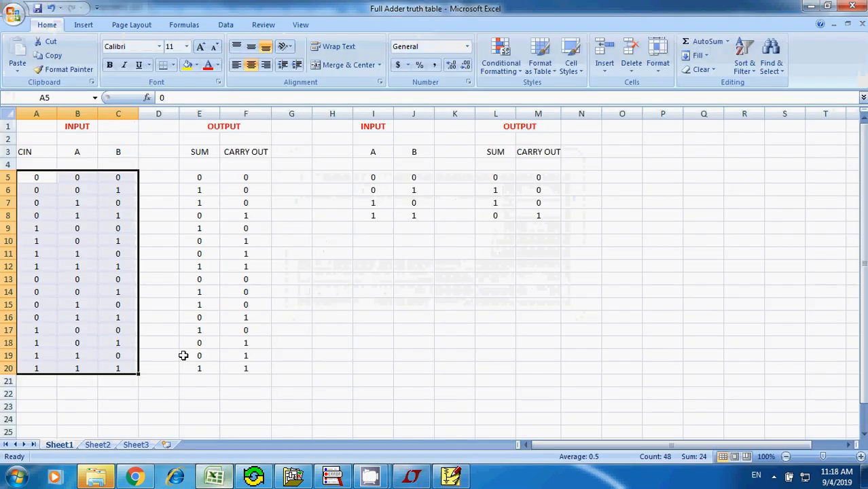
pyautogui.click(81, 179)
pyautogui.moveTo(81, 178); pyautogui.dragTo(87, 190)
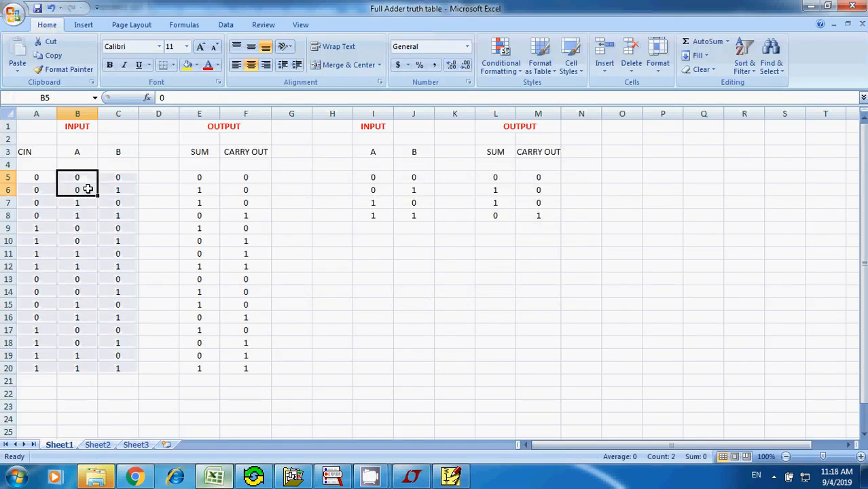
pyautogui.moveTo(85, 203); pyautogui.dragTo(89, 210)
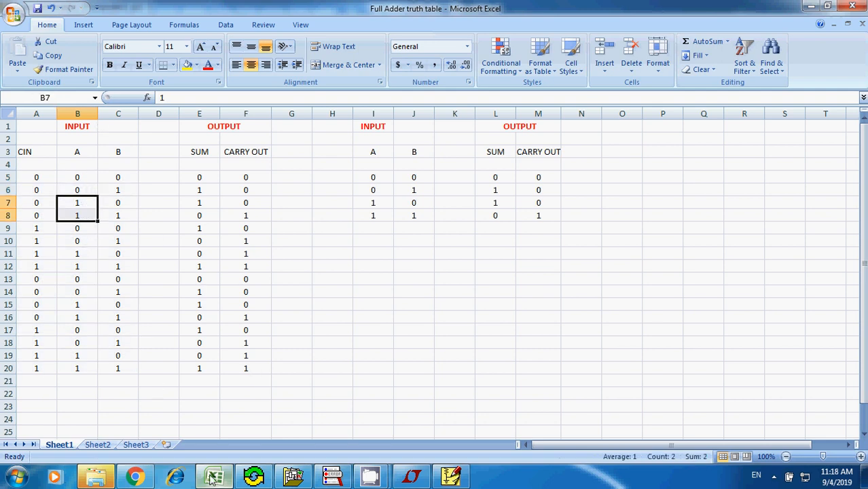
pyautogui.click(450, 477)
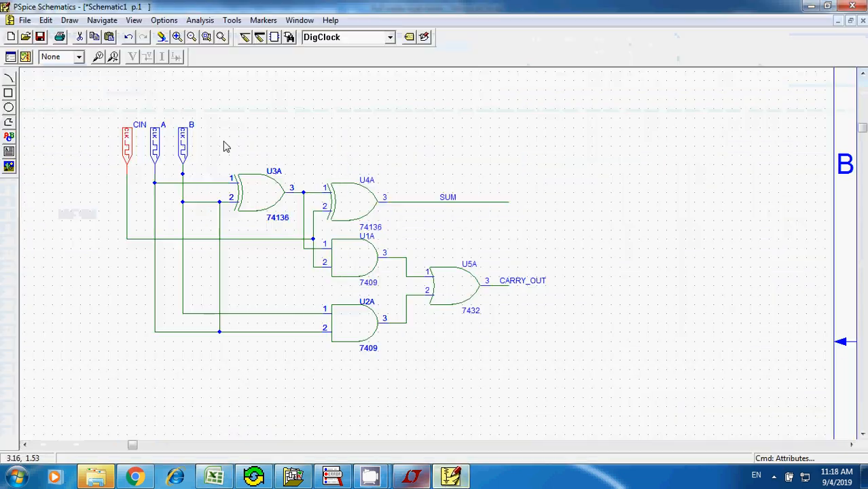
pyautogui.click(155, 144)
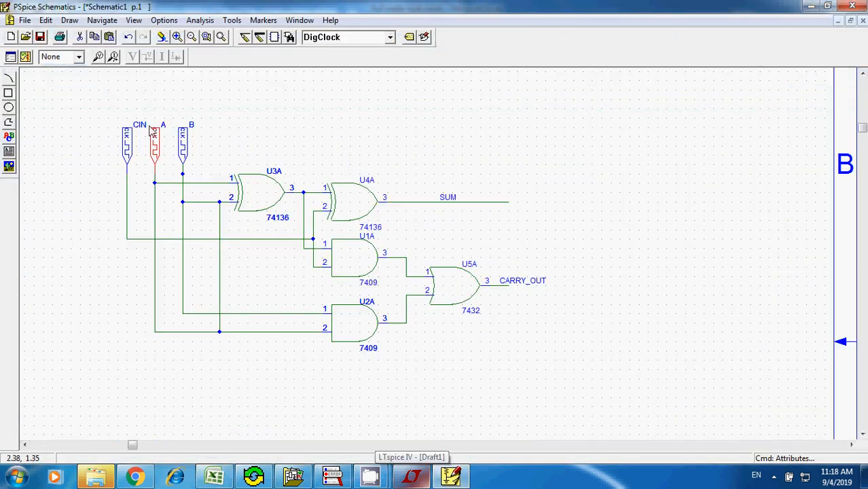
pyautogui.click(45, 20)
pyautogui.click(67, 162)
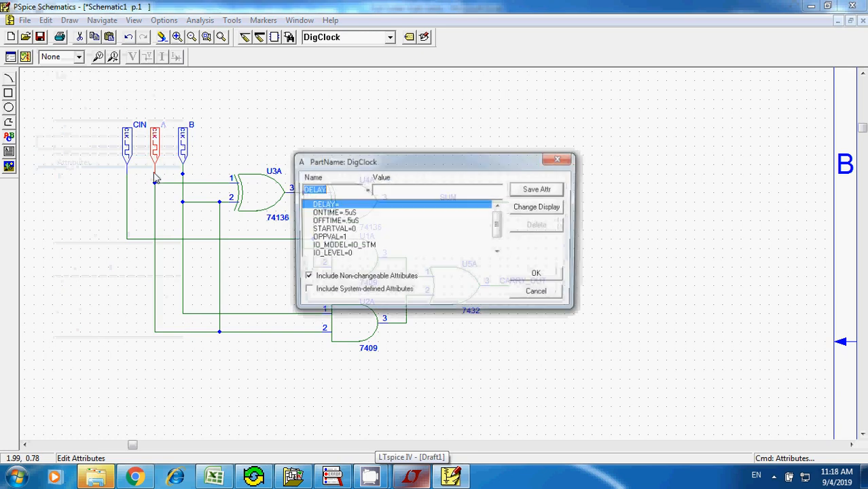
pyautogui.click(345, 213)
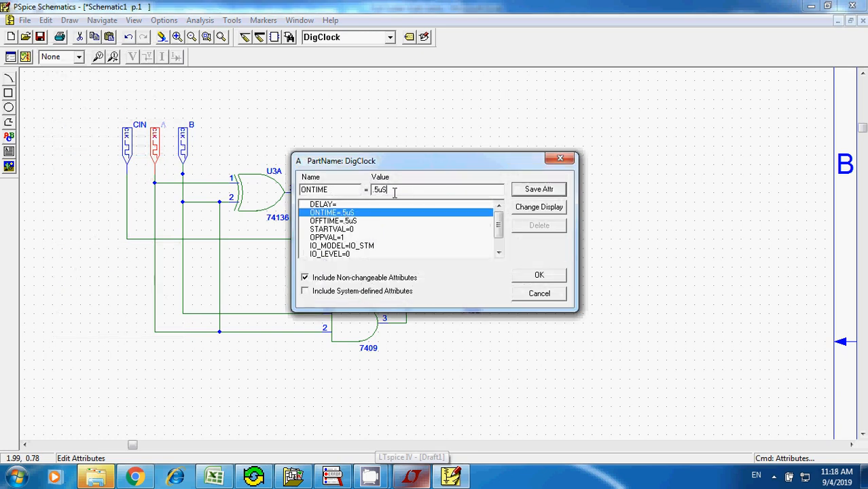
pyautogui.moveTo(398, 190); pyautogui.dragTo(357, 191)
pyautogui.write('2')
pyautogui.click(549, 190)
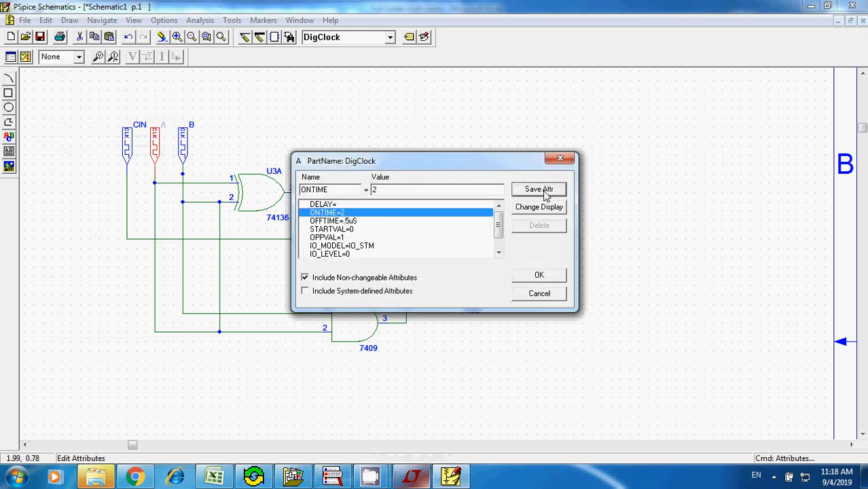
# - Set DigClock A's OFFTIME to 2, then save and accept its attributes
pyautogui.click(356, 222)
pyautogui.doubleClick(380, 193)
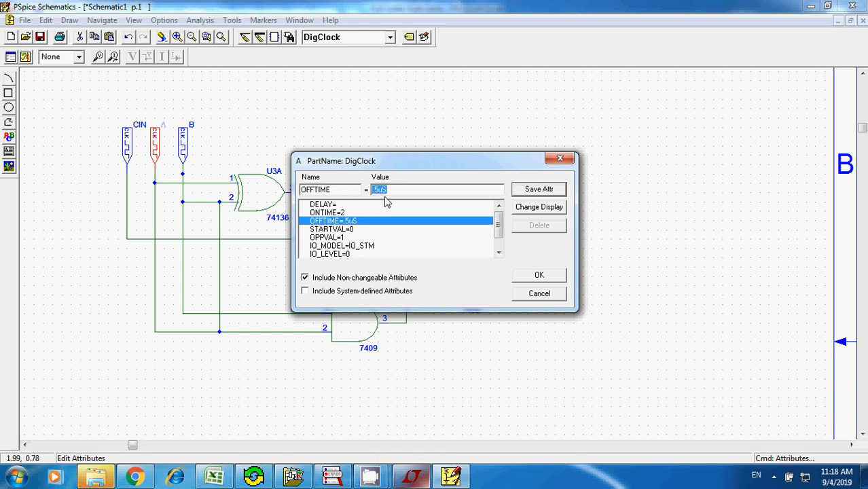
pyautogui.write('2')
pyautogui.click(536, 193)
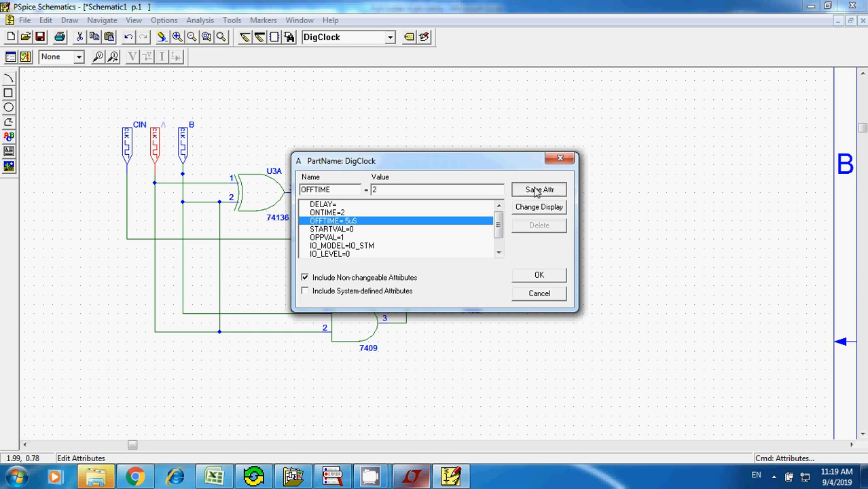
pyautogui.click(535, 275)
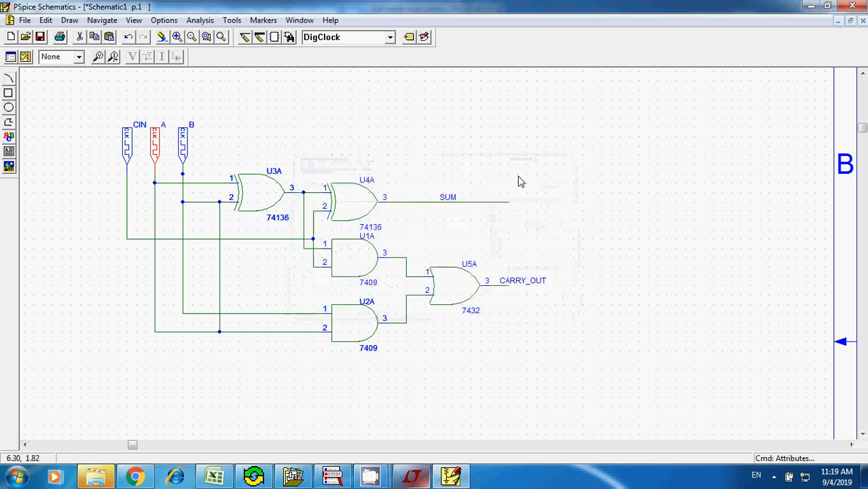
# - Check input B's 0 and 1 pattern in the Excel truth table, and set DigClock B's ONTIME to 1 in PSpice Schematics
pyautogui.click(184, 144)
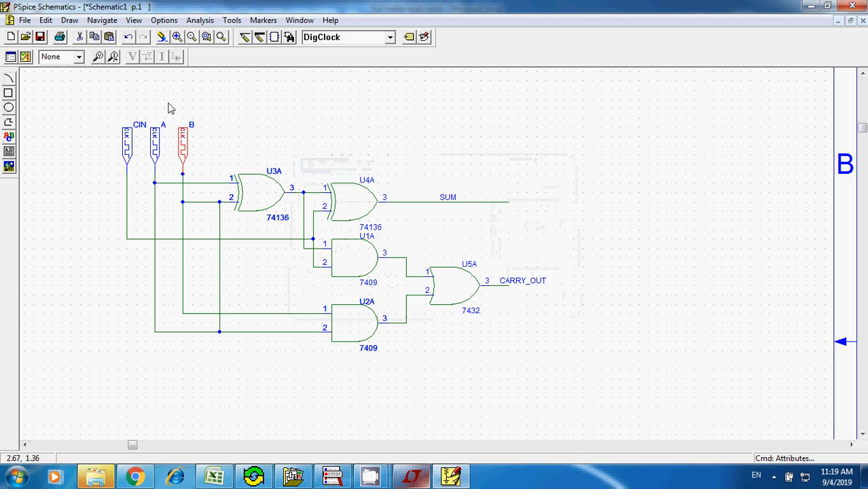
pyautogui.click(45, 20)
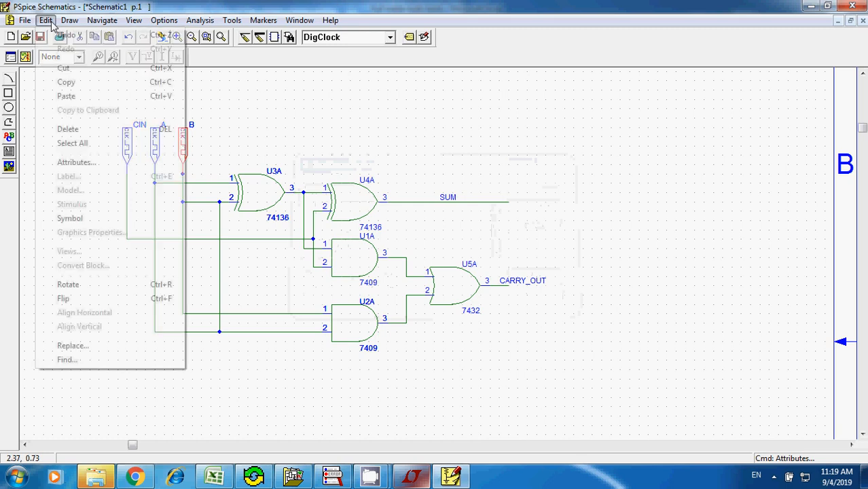
pyautogui.click(82, 165)
pyautogui.click(214, 477)
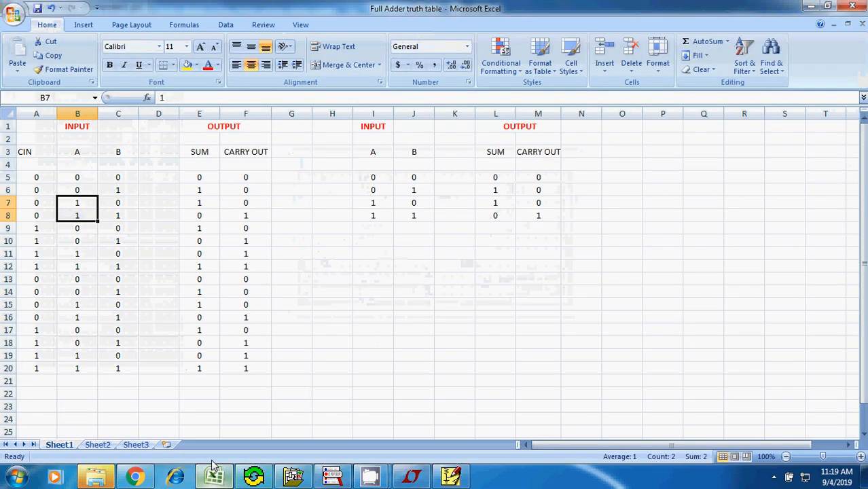
pyautogui.click(117, 178)
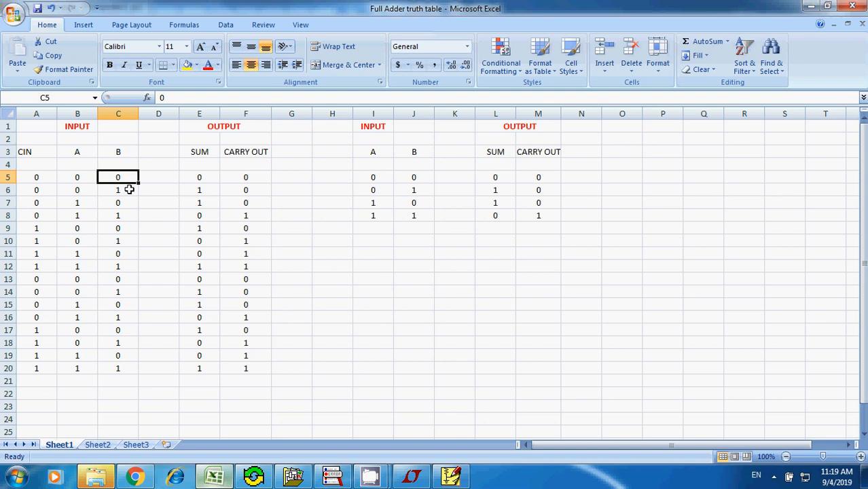
pyautogui.click(129, 190)
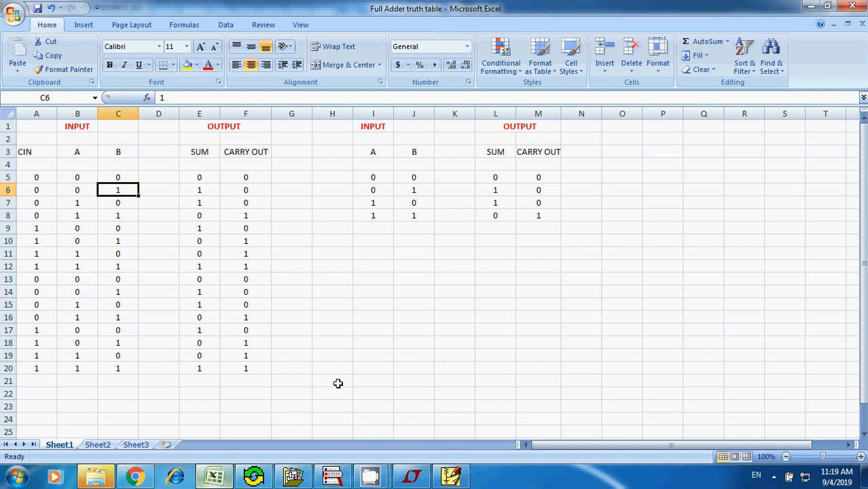
pyautogui.click(450, 475)
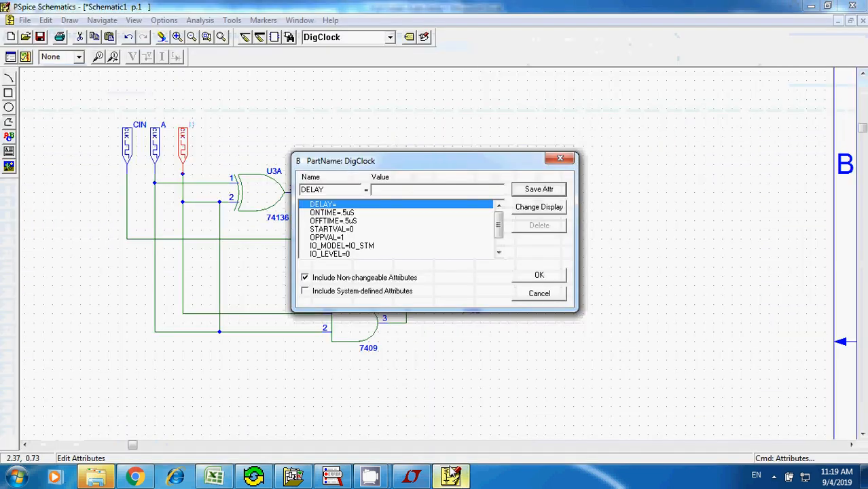
pyautogui.click(368, 214)
pyautogui.moveTo(386, 190); pyautogui.dragTo(360, 192)
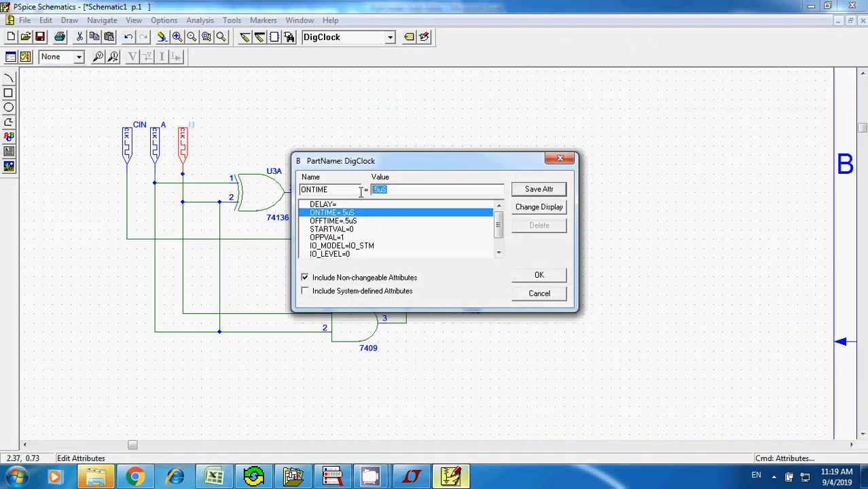
pyautogui.write('1')
pyautogui.click(535, 191)
# - Set DigClock B's OFFTIME to 1, then save and accept its attributes
pyautogui.click(369, 223)
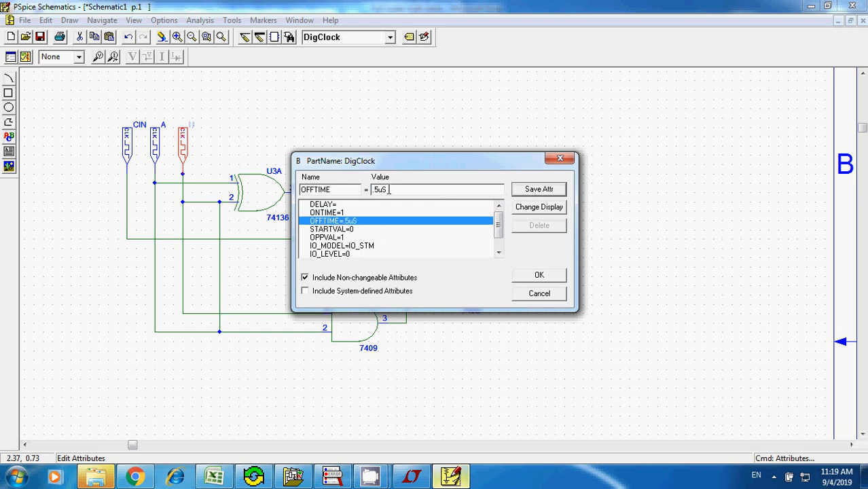
pyautogui.moveTo(389, 189); pyautogui.dragTo(365, 189)
pyautogui.write('1')
pyautogui.click(531, 190)
pyautogui.click(514, 278)
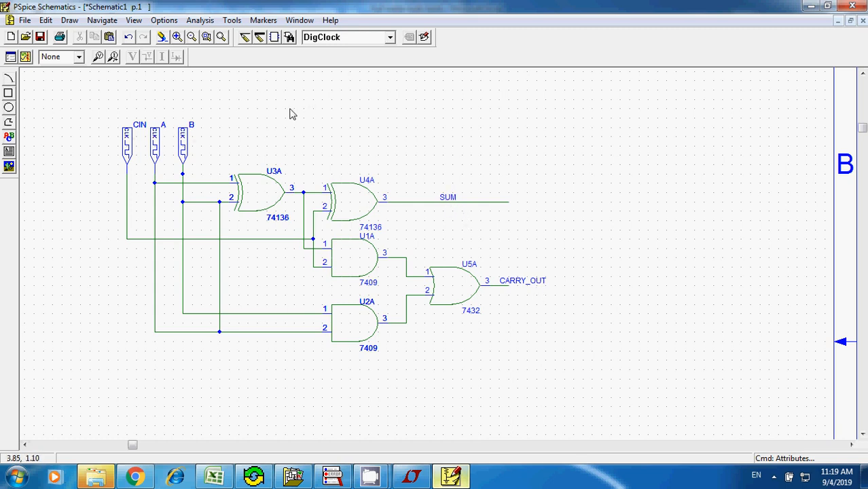
# - Enable transient analysis in the Analysis Setup and open the transient settings, moving them clear of the setup dialog
pyautogui.click(200, 20)
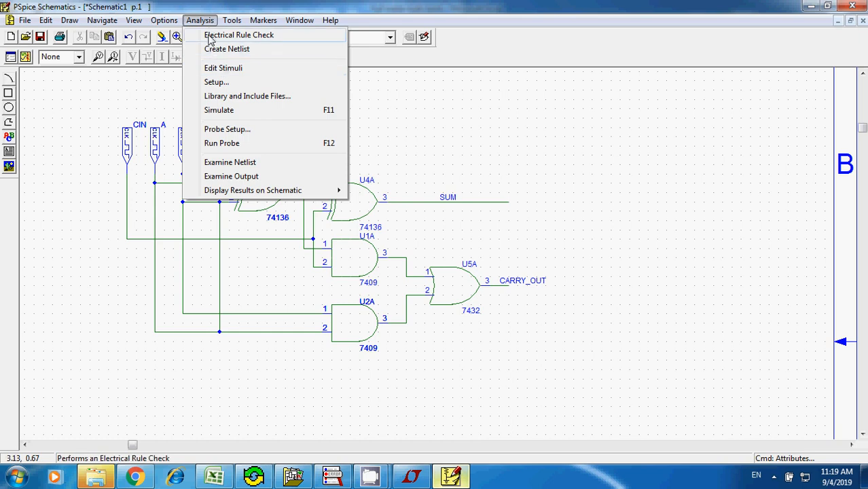
pyautogui.click(217, 82)
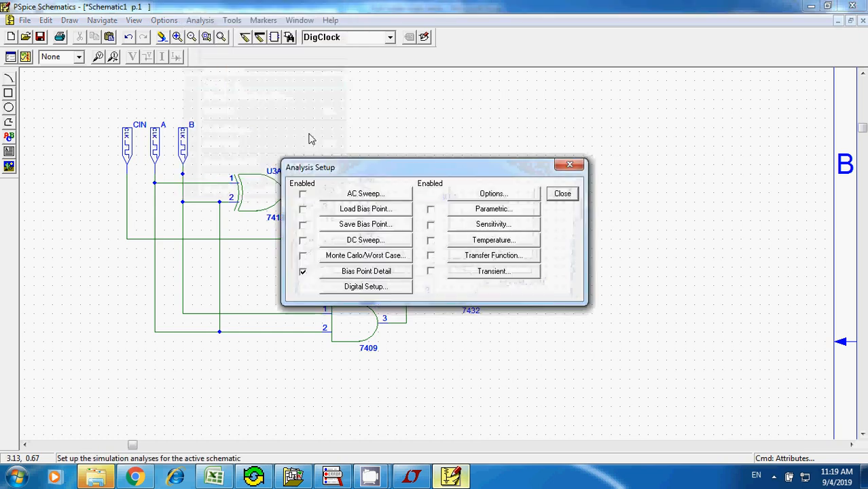
pyautogui.click(432, 272)
pyautogui.click(481, 274)
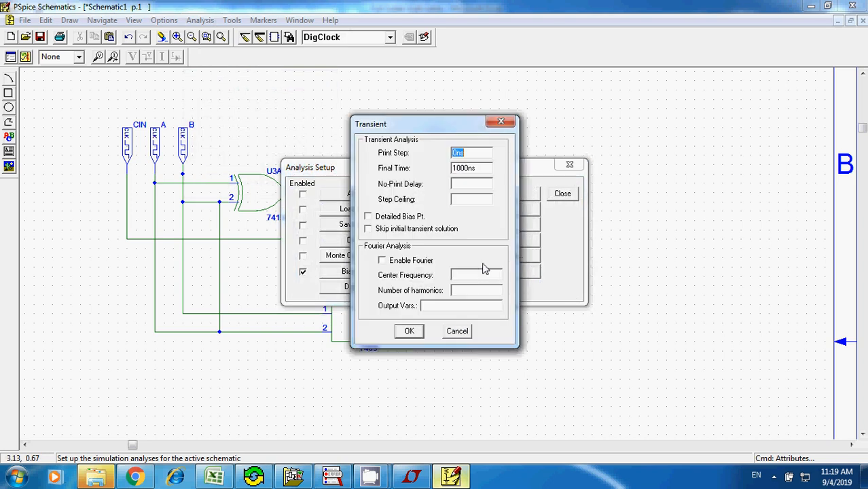
pyautogui.moveTo(567, 126); pyautogui.dragTo(641, 120)
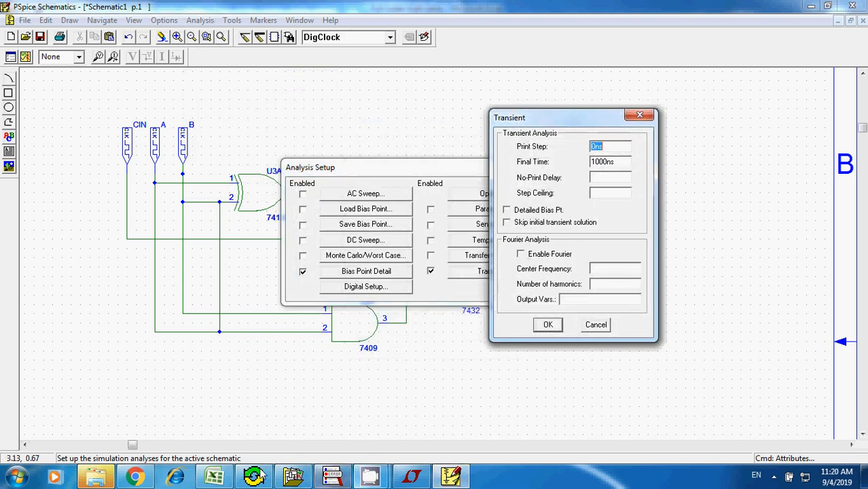
# - Check the span of input rows in the Excel truth table, and set the transient Final Time to 20 in PSpice Schematics
pyautogui.click(215, 477)
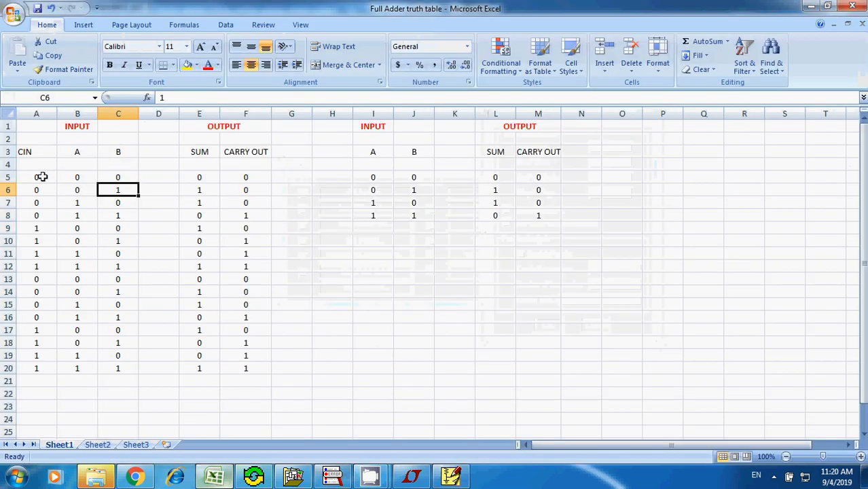
pyautogui.moveTo(41, 176); pyautogui.dragTo(120, 364)
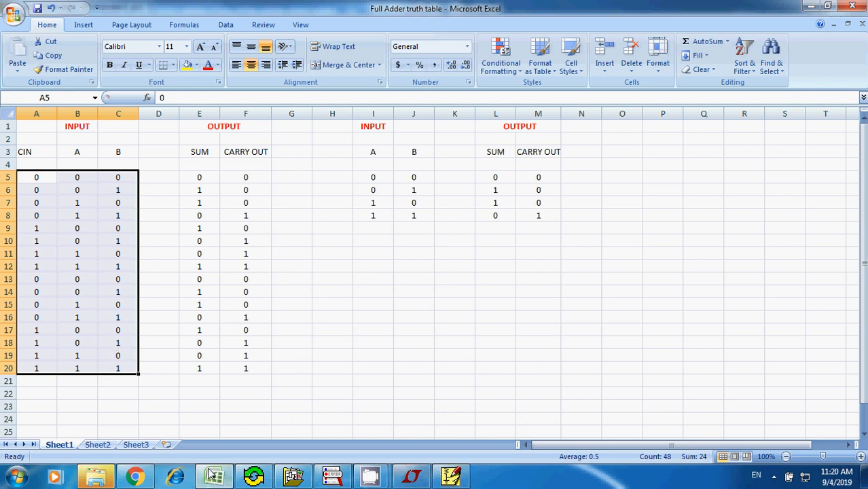
pyautogui.click(451, 476)
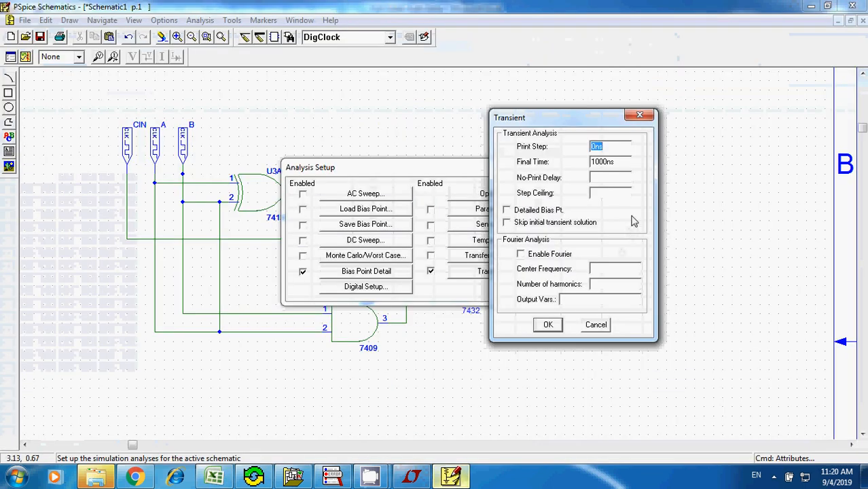
pyautogui.press('Tab')
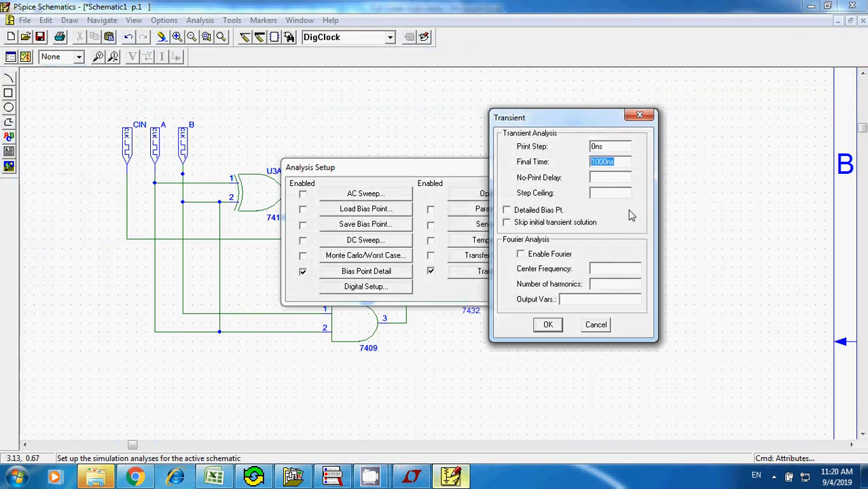
pyautogui.write('20')
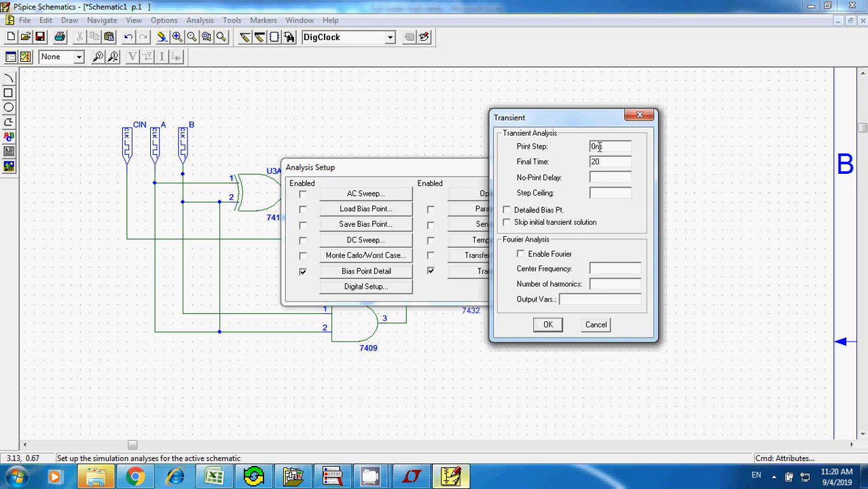
pyautogui.click(547, 325)
pyautogui.click(561, 194)
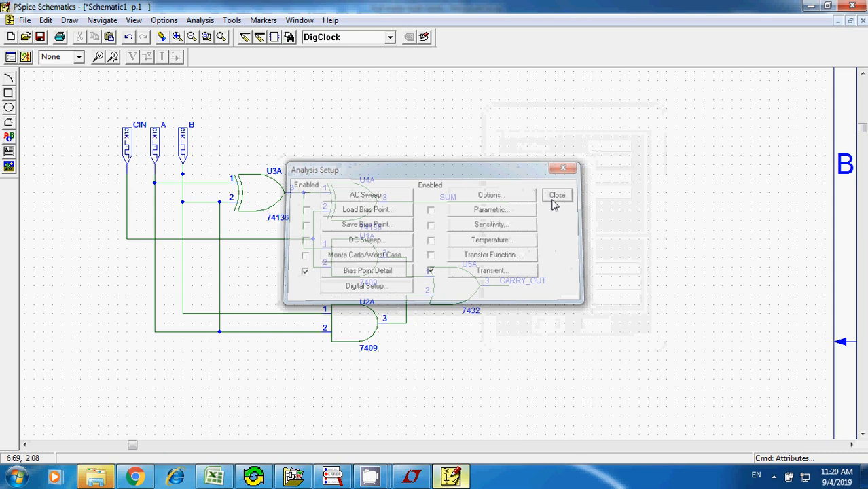
# - Save the schematic in the Digital folder under the file name "full addder new"
pyautogui.click(24, 19)
pyautogui.click(53, 116)
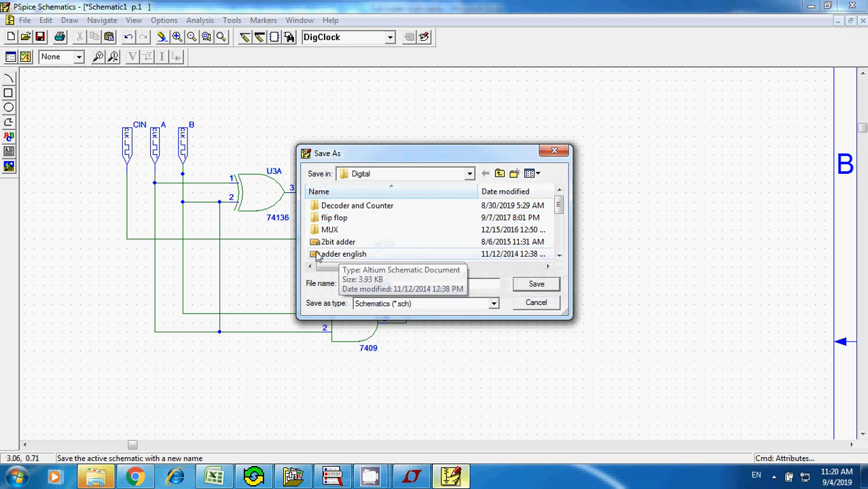
pyautogui.write('f')
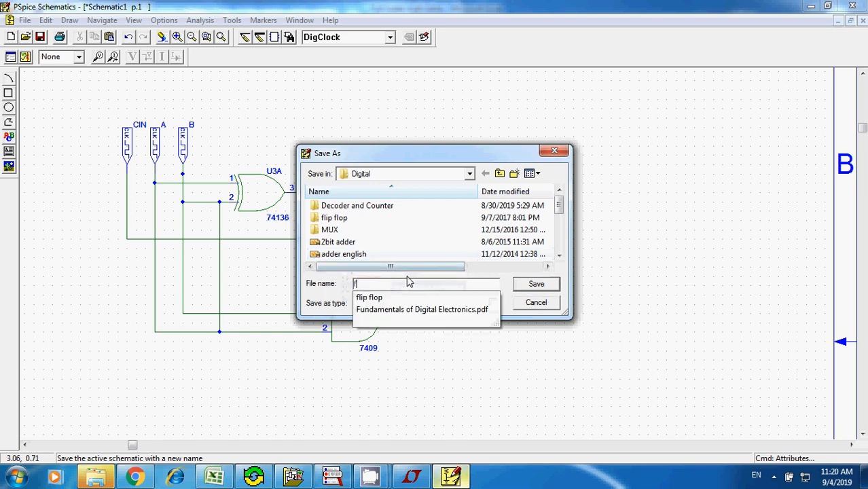
pyautogui.write('ull addde')
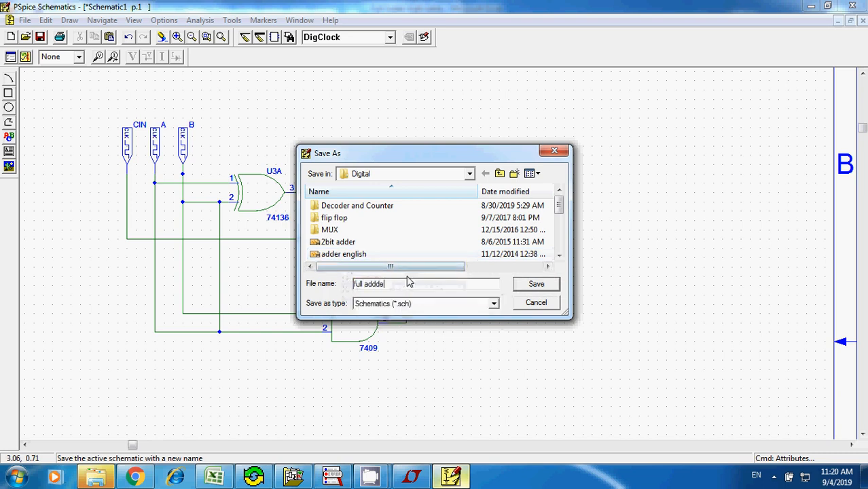
pyautogui.write('r new')
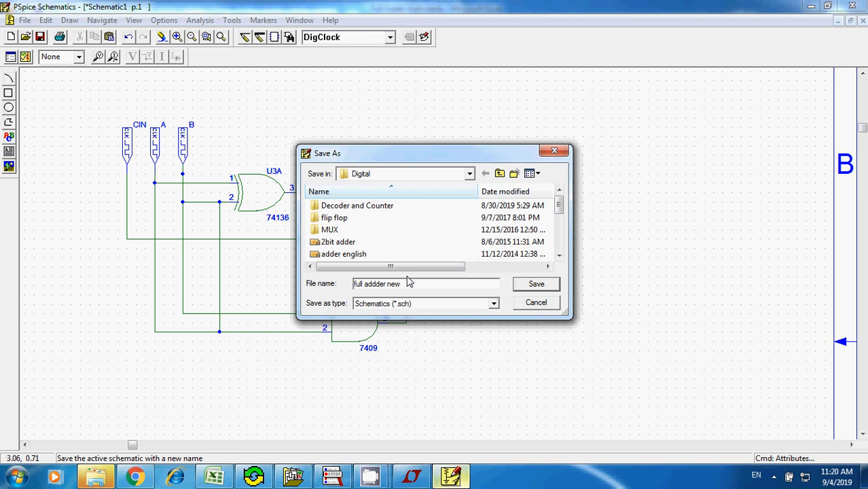
pyautogui.press('Return')
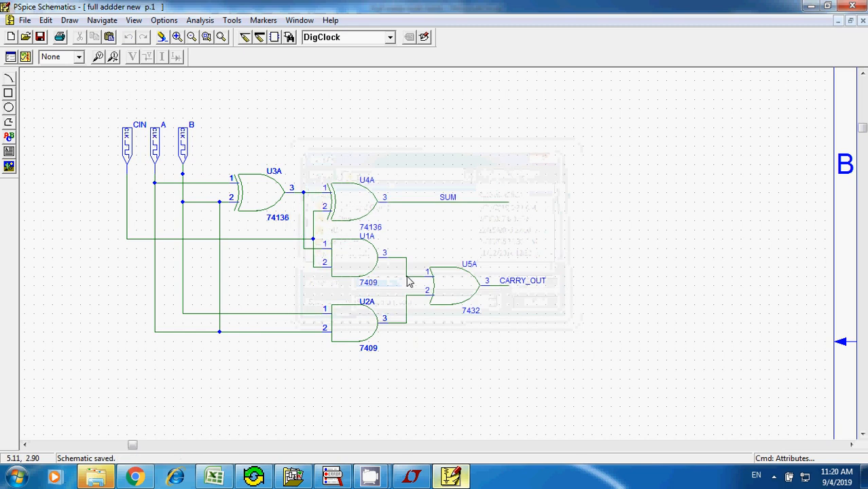
# - Simulate the full adder schematic and switch to the OrCAD PSpice A/D Demo results window
pyautogui.click(211, 23)
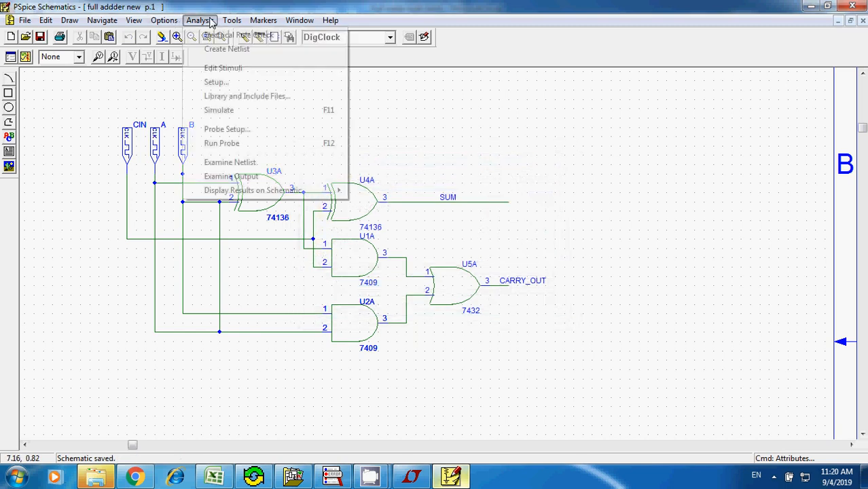
pyautogui.click(217, 111)
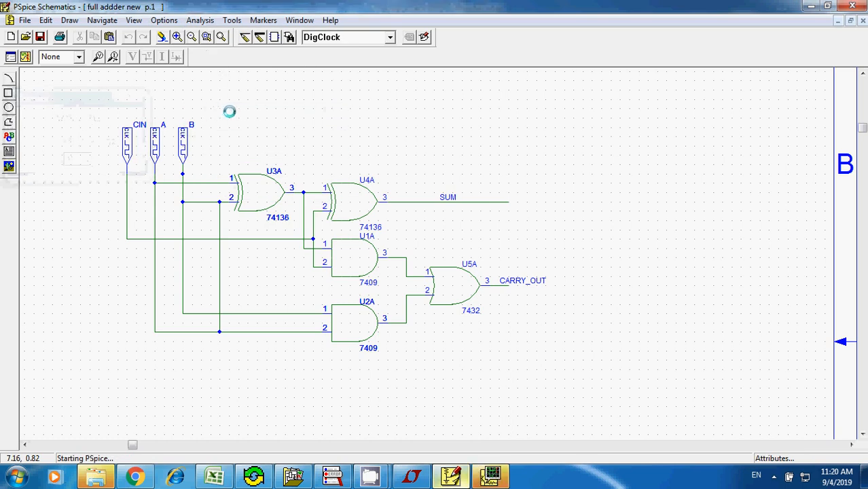
pyautogui.click(492, 478)
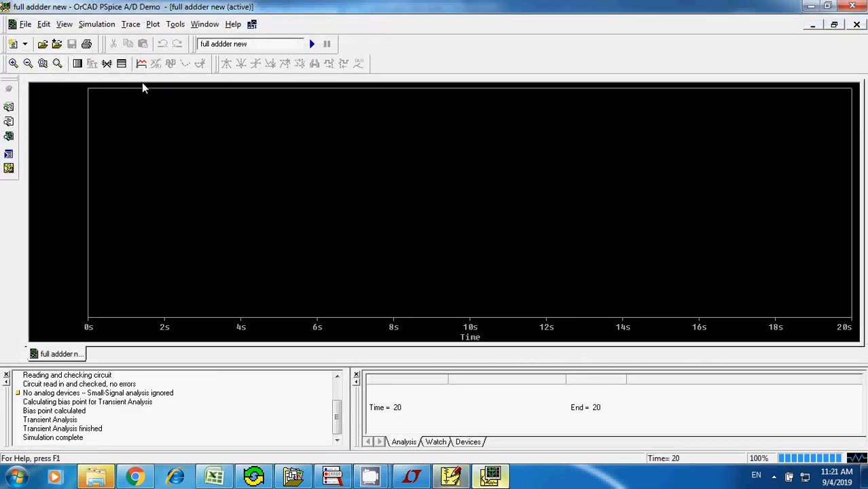
# - Add the CIN:1 trace to the empty simulation plot
pyautogui.click(140, 64)
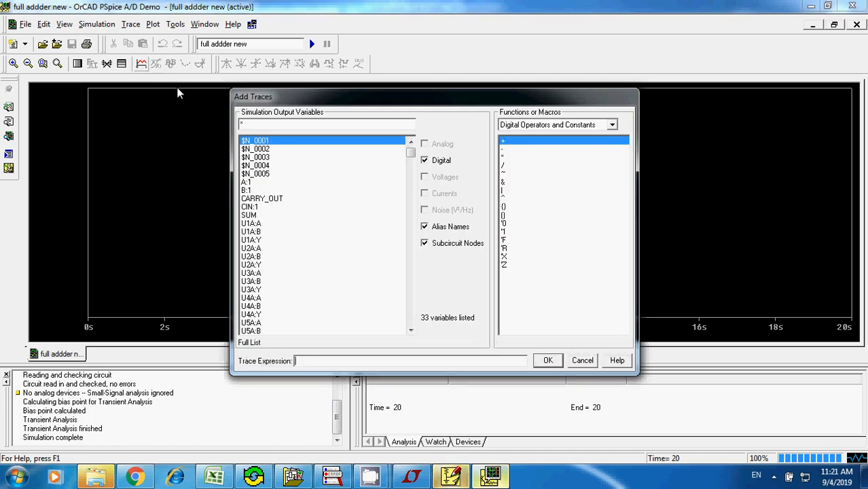
pyautogui.click(255, 206)
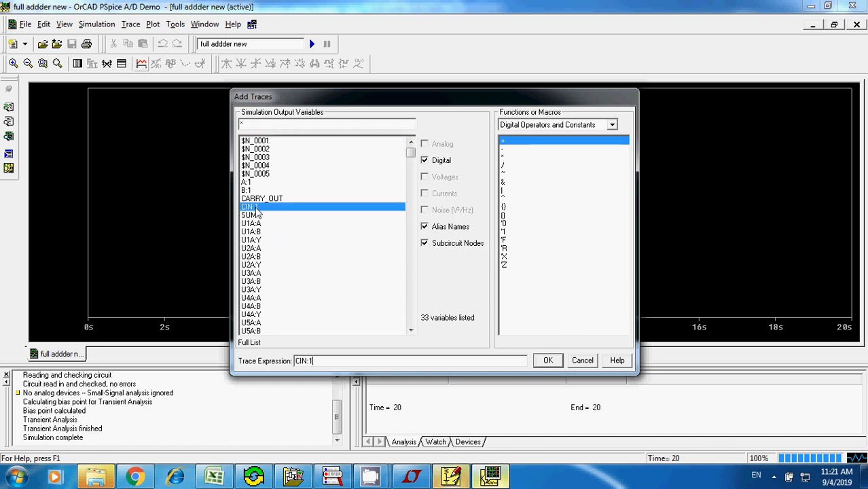
pyautogui.click(548, 361)
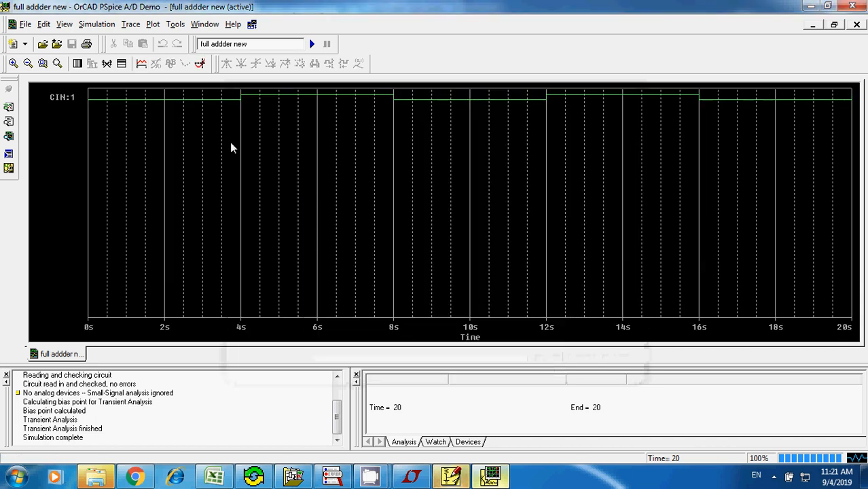
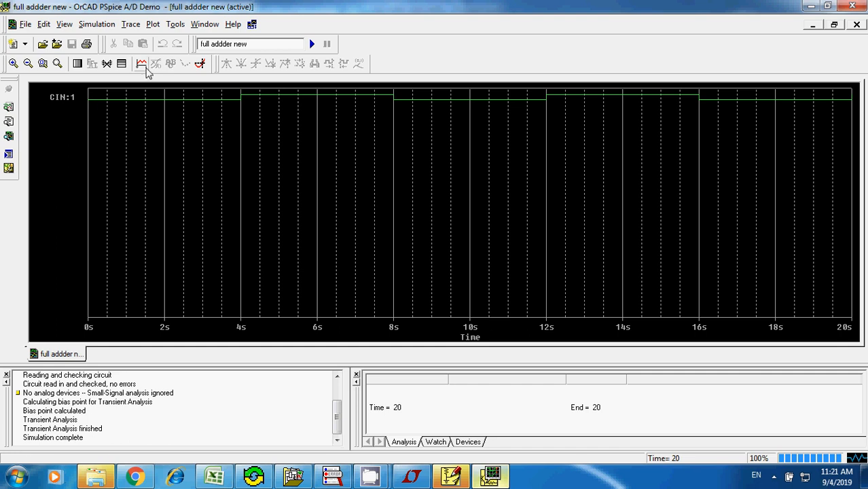
# - Add the A:1 trace to the simulation plot, and delete it again
pyautogui.click(141, 63)
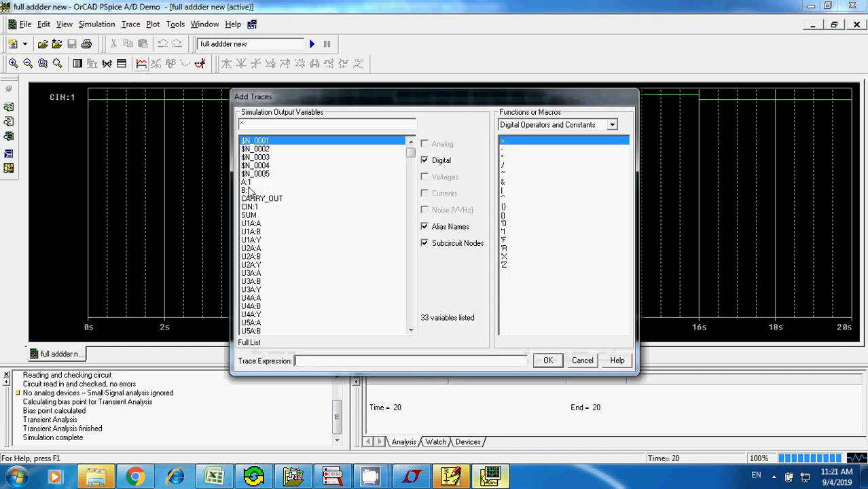
pyautogui.click(247, 182)
pyautogui.click(547, 362)
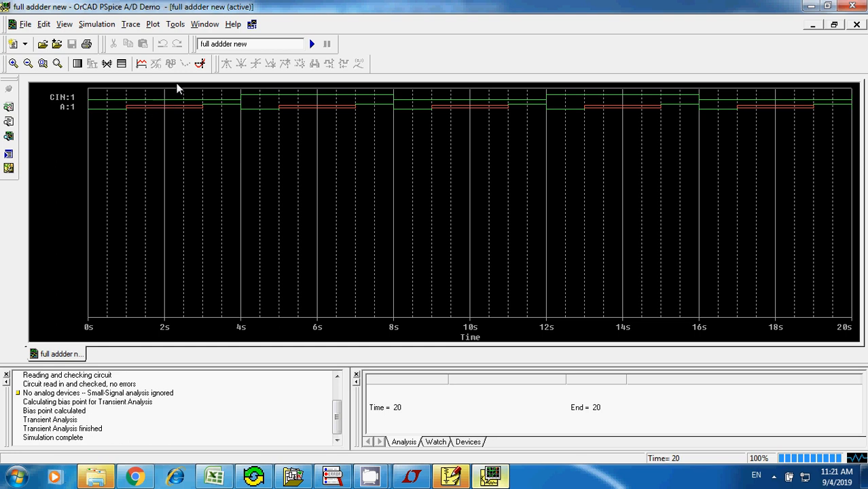
pyautogui.click(66, 108)
pyautogui.press('Delete')
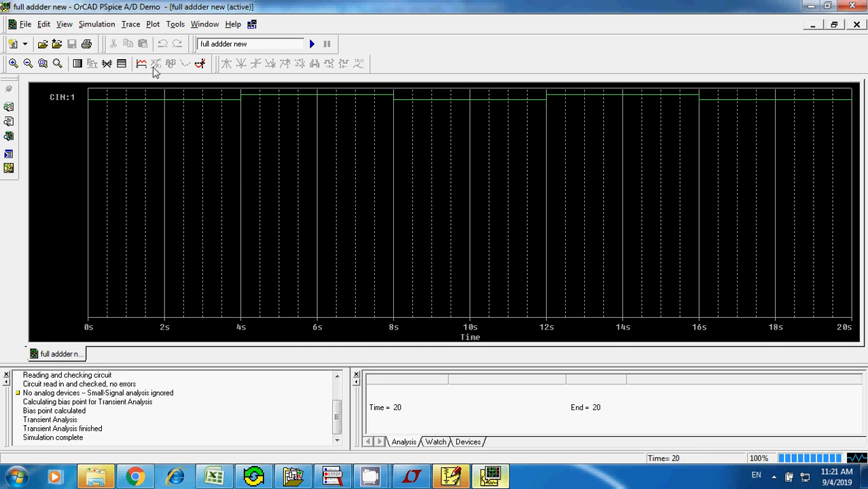
# - Add the B:1 trace to the plot alongside CIN:1
pyautogui.click(142, 64)
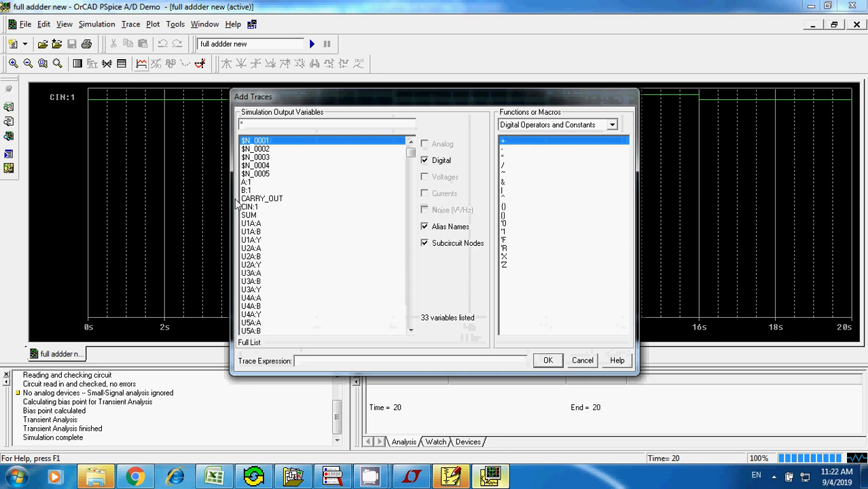
pyautogui.click(248, 191)
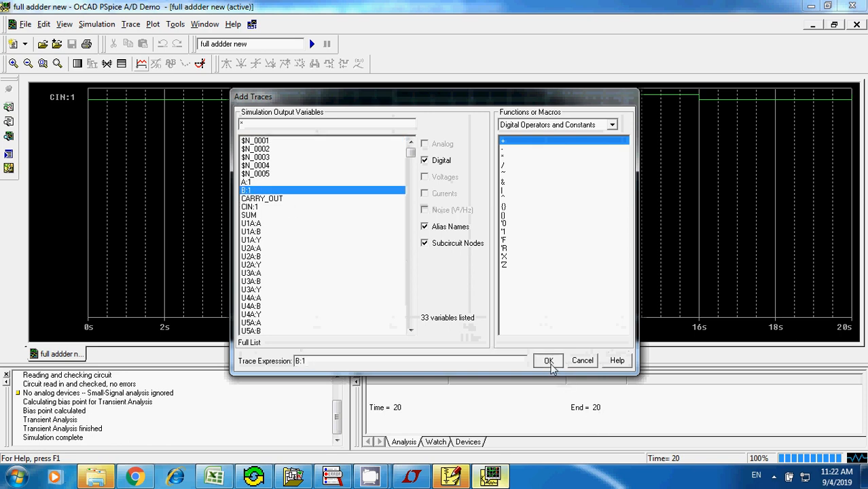
pyautogui.click(549, 360)
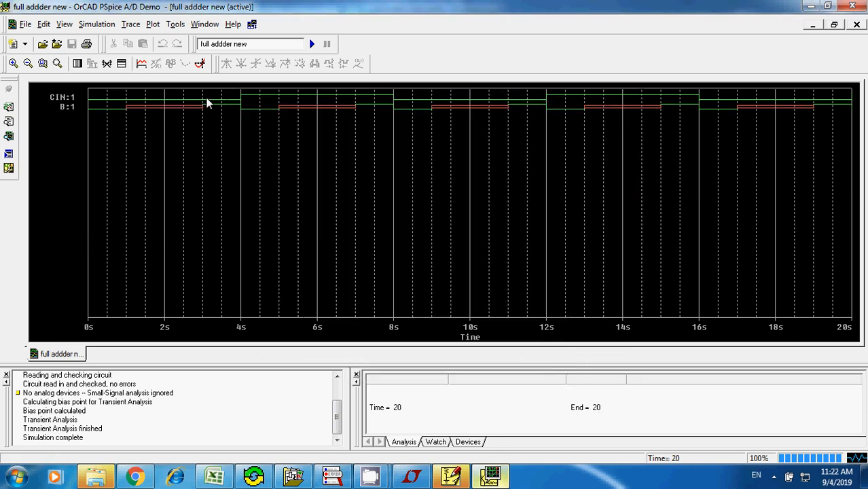
# - Switch to PSpice Schematics and check the attributes of the DigClock named A
pyautogui.click(454, 476)
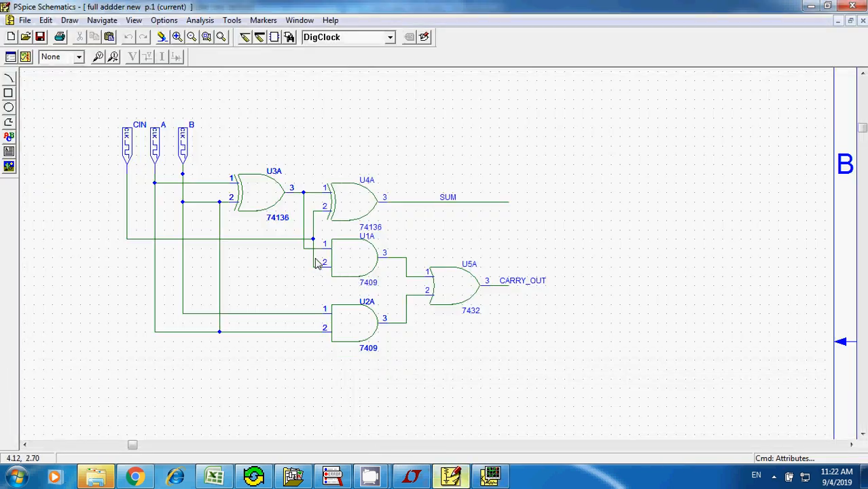
pyautogui.click(160, 149)
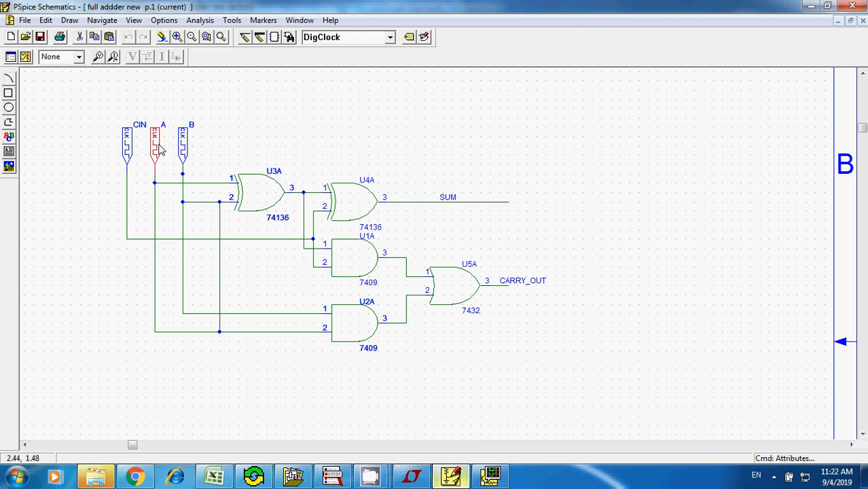
pyautogui.click(46, 21)
pyautogui.click(75, 162)
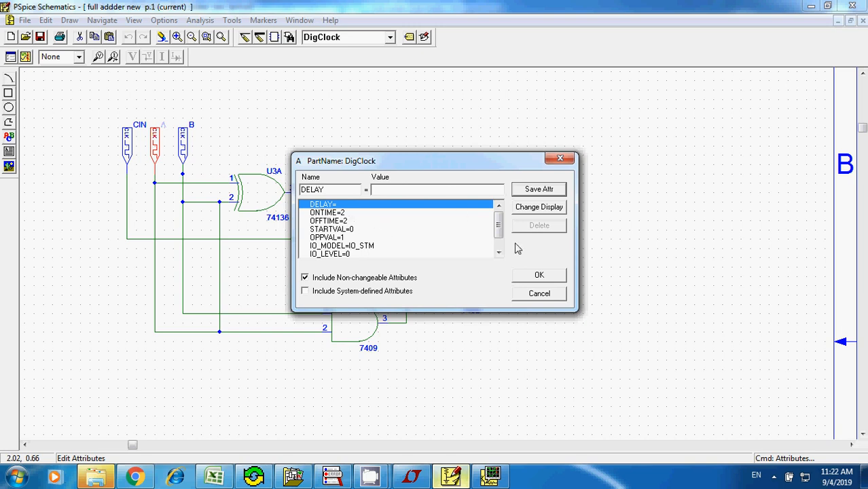
pyautogui.click(539, 294)
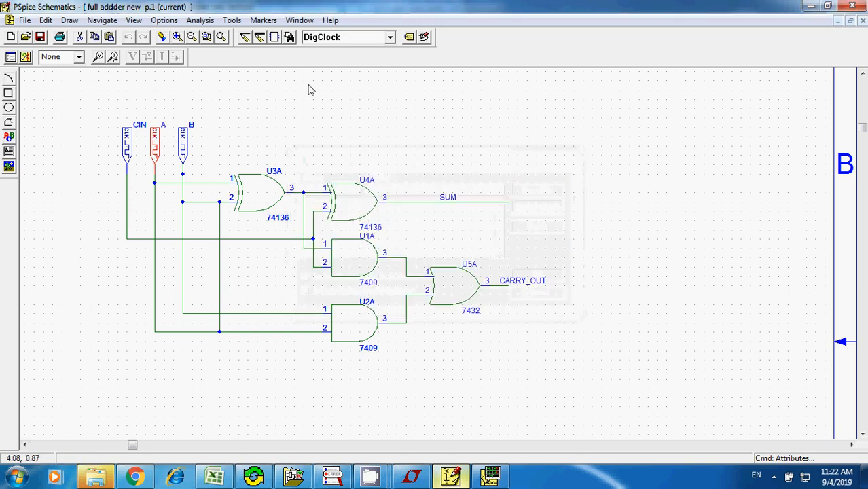
# - Try to simulate the DigClocks with all gates and output wires cut from the schematic, and undo the cut
pyautogui.moveTo(207, 132); pyautogui.dragTo(594, 392)
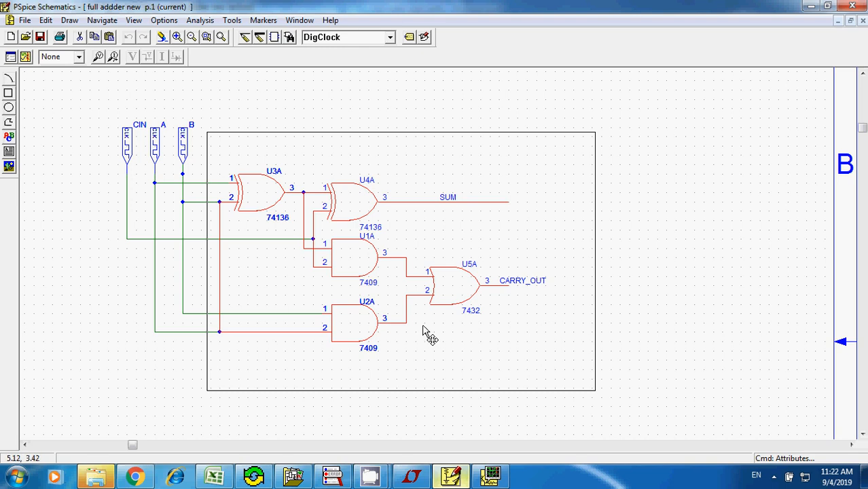
pyautogui.hotkey('ctrl', 'x')
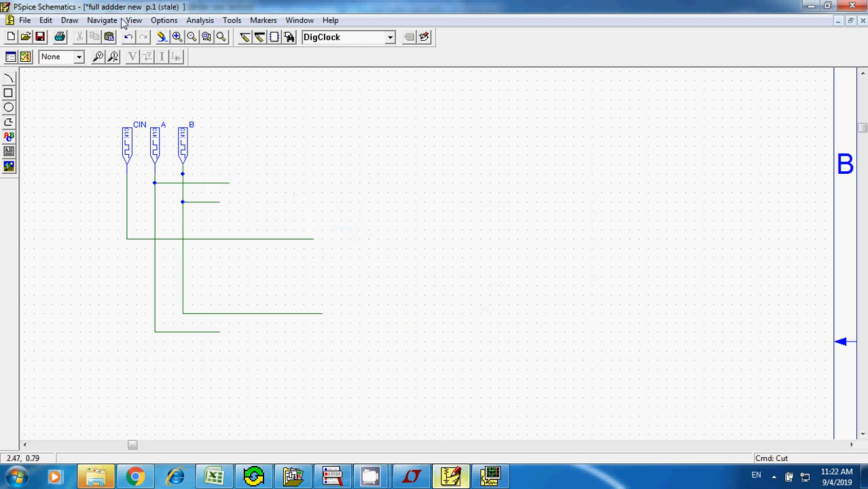
pyautogui.click(196, 21)
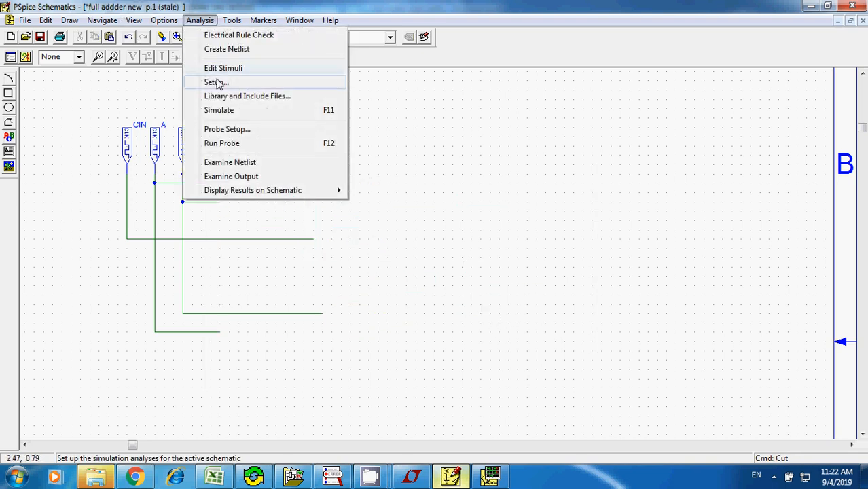
pyautogui.click(219, 110)
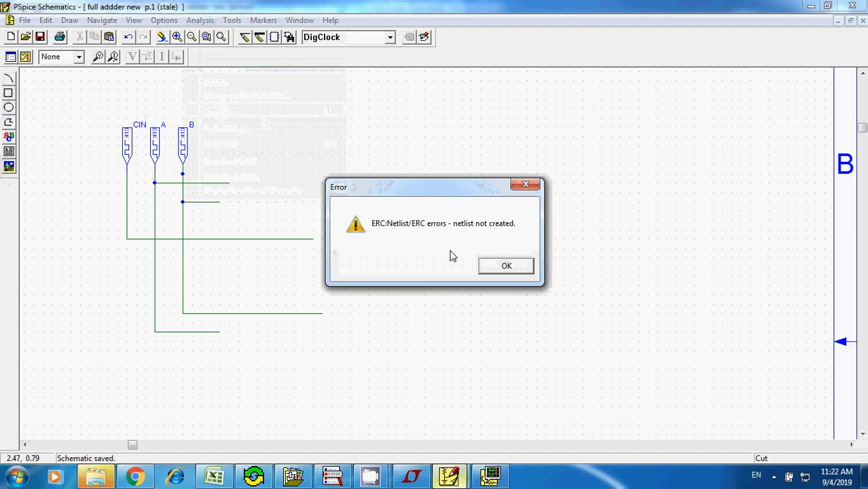
pyautogui.click(503, 264)
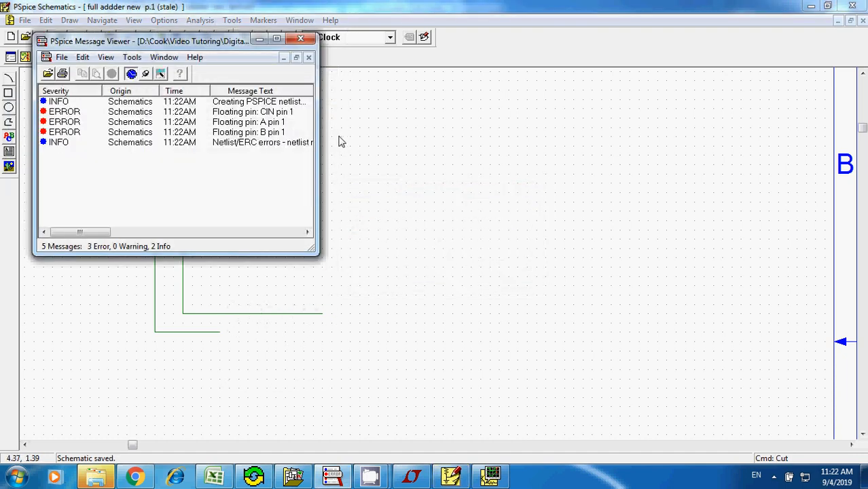
pyautogui.click(300, 40)
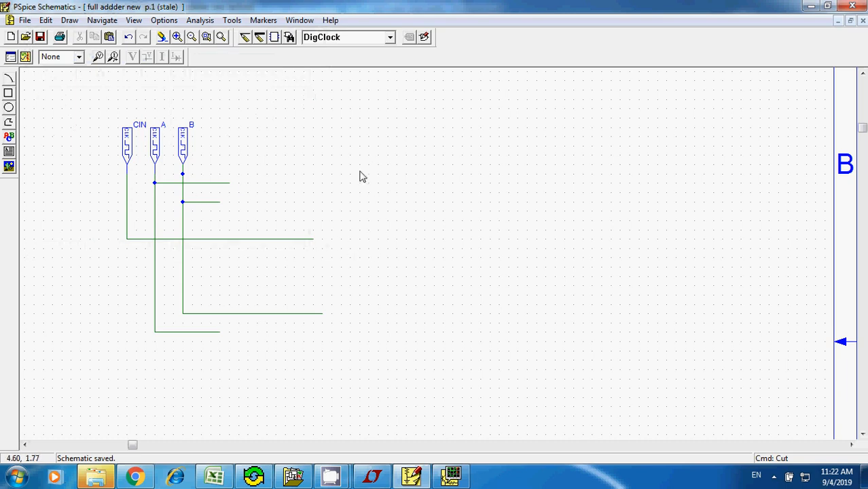
pyautogui.hotkey('ctrl', 'z')
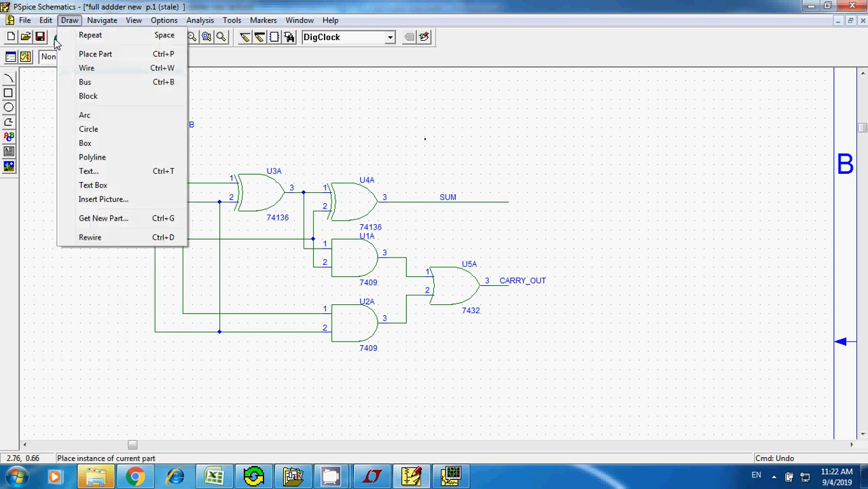
# - Simulate the complete full adder schematic again and switch to the OrCAD PSpice A/D Demo results window
pyautogui.moveTo(204, 20)
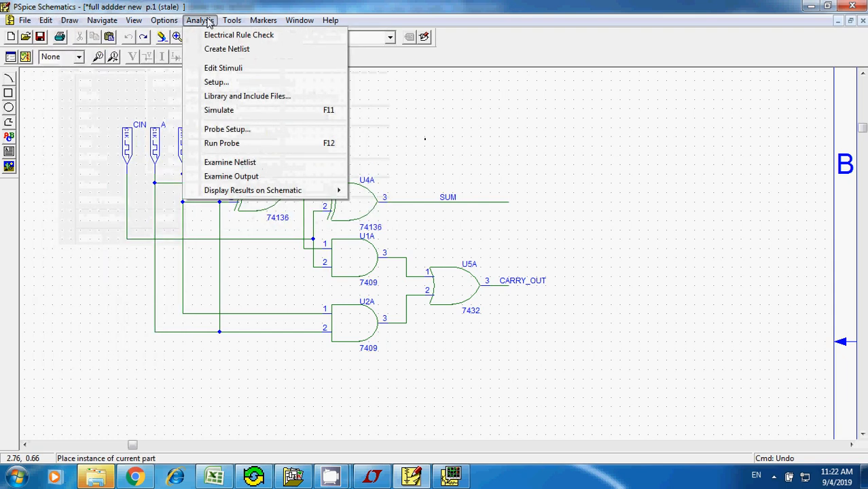
pyautogui.click(227, 113)
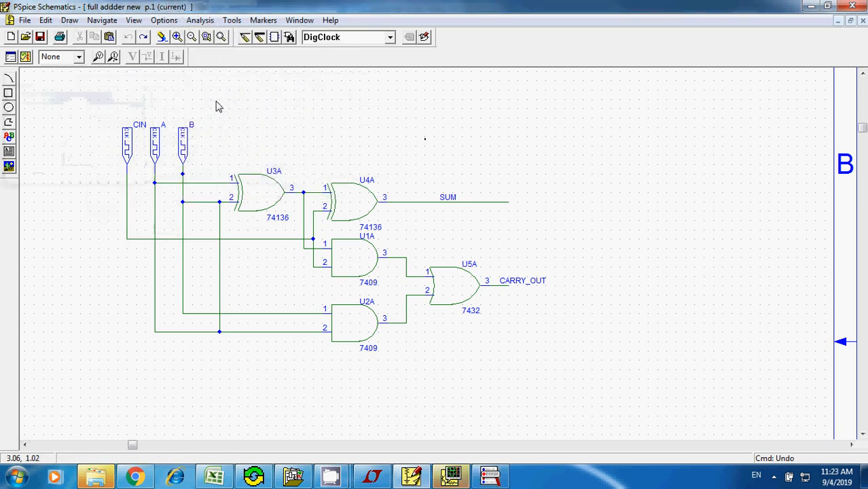
pyautogui.click(438, 479)
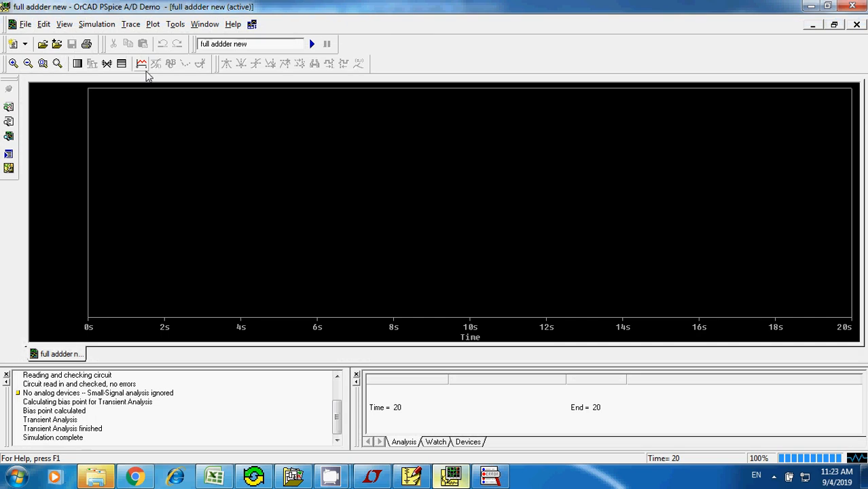
# - Add the CIN:1 trace to the empty plot
pyautogui.click(141, 64)
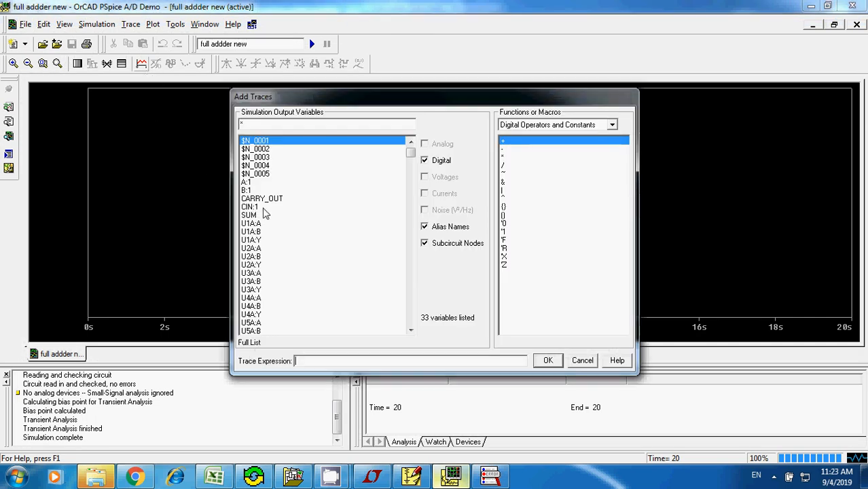
pyautogui.click(264, 207)
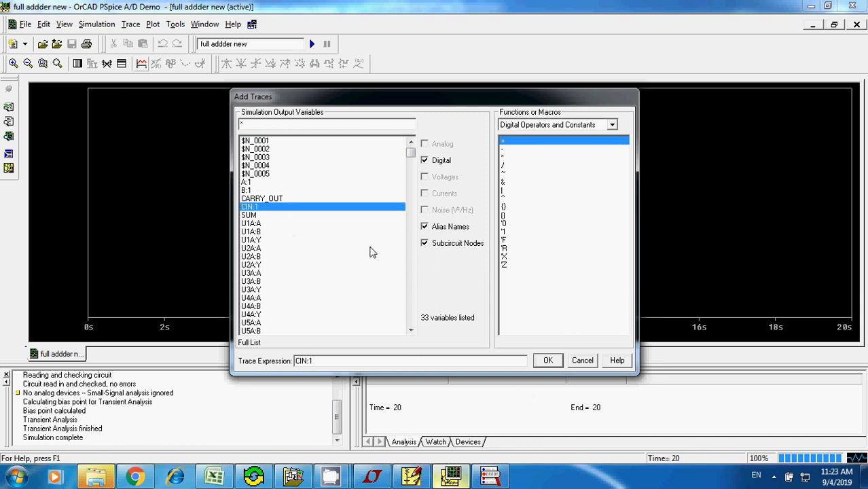
pyautogui.click(548, 360)
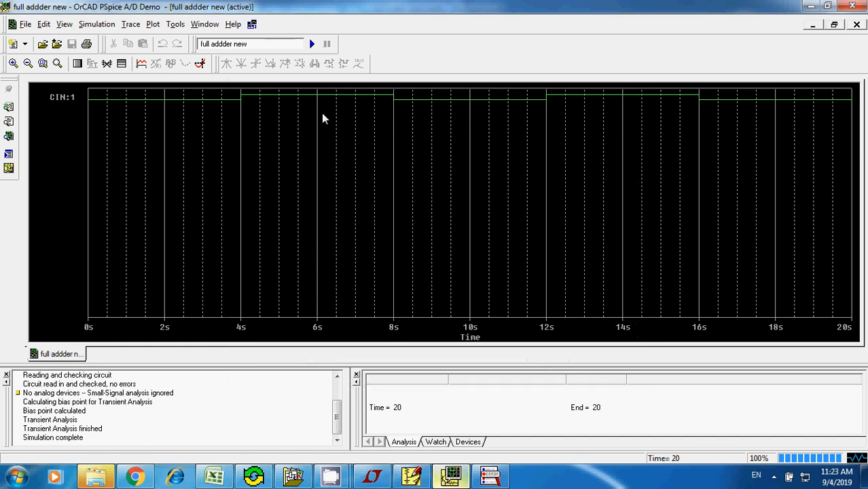
# - Check the gate wiring in PSpice Schematics, and add the U1A:A trace to the plot in the results window
pyautogui.click(412, 475)
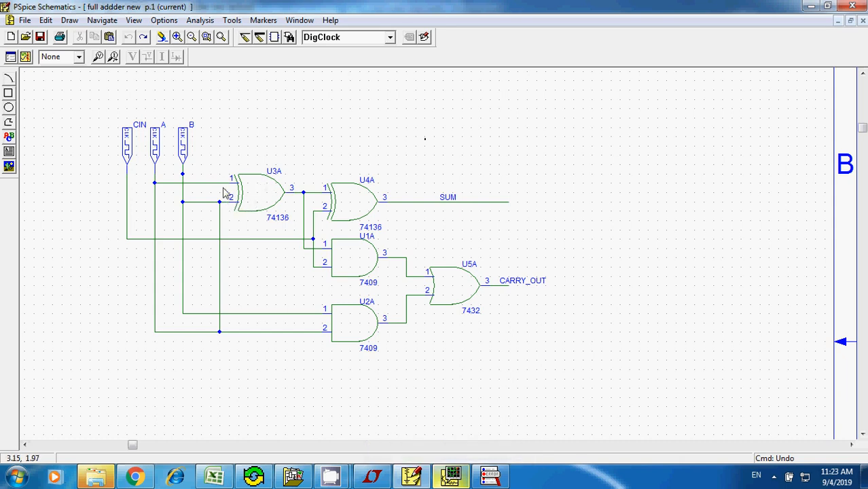
pyautogui.click(412, 475)
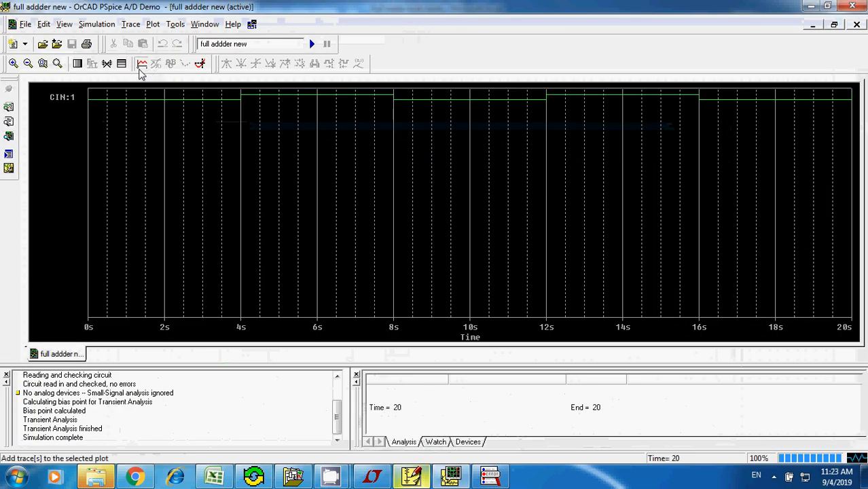
pyautogui.click(141, 65)
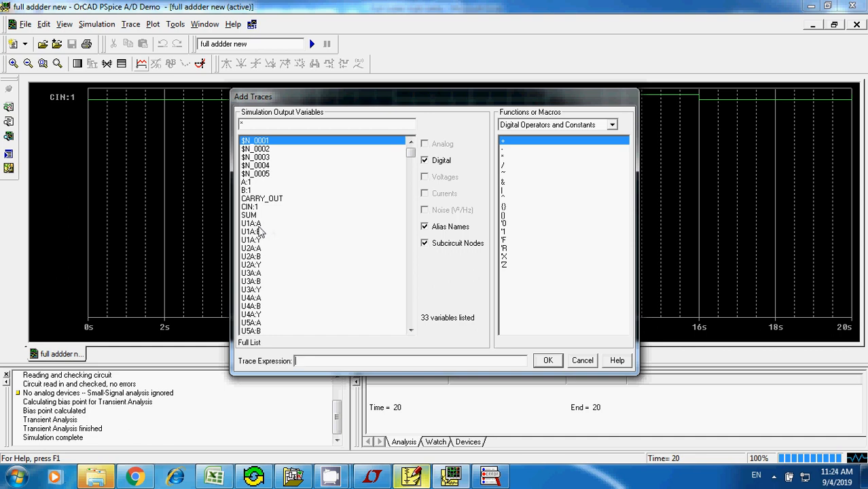
pyautogui.click(256, 224)
pyautogui.click(547, 360)
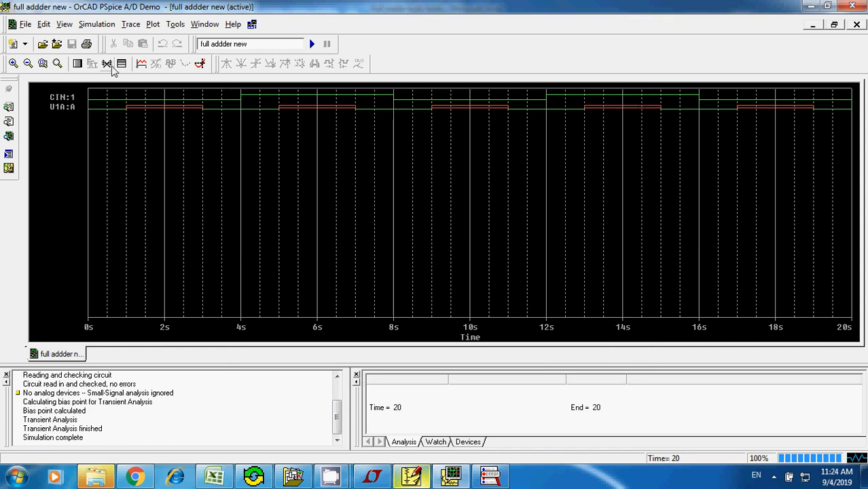
# - Add the U1A:B trace to the plot, and delete it again
pyautogui.click(141, 63)
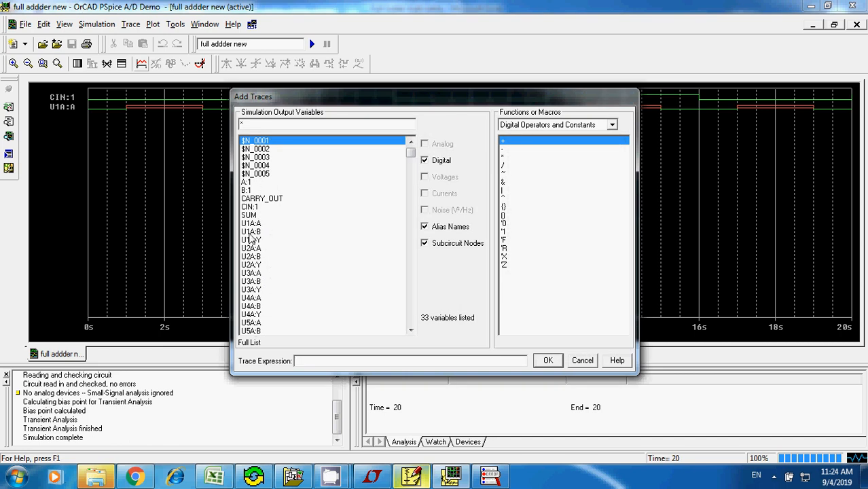
pyautogui.click(251, 232)
pyautogui.click(548, 361)
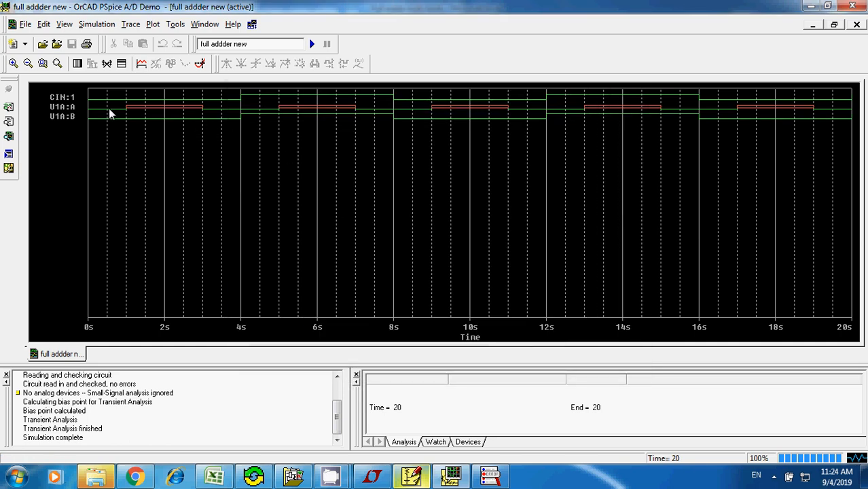
pyautogui.press('Delete')
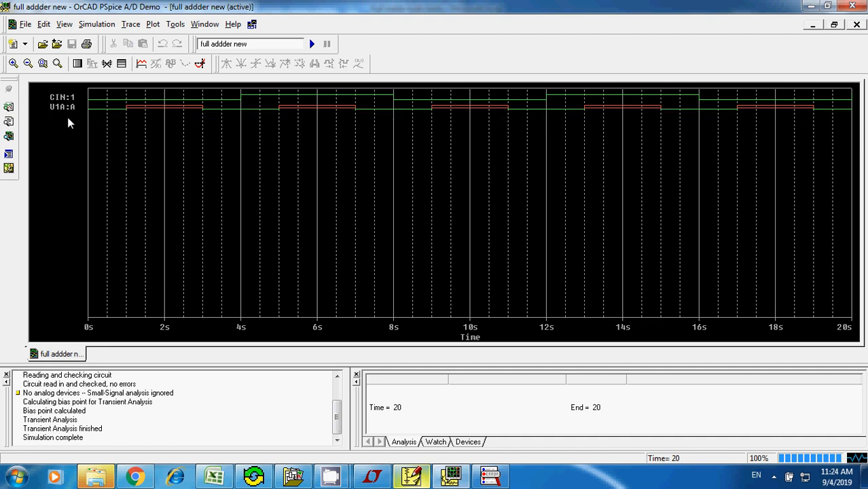
# - Add the B:1 trace to the plot and delete the U1A:A trace
pyautogui.click(141, 63)
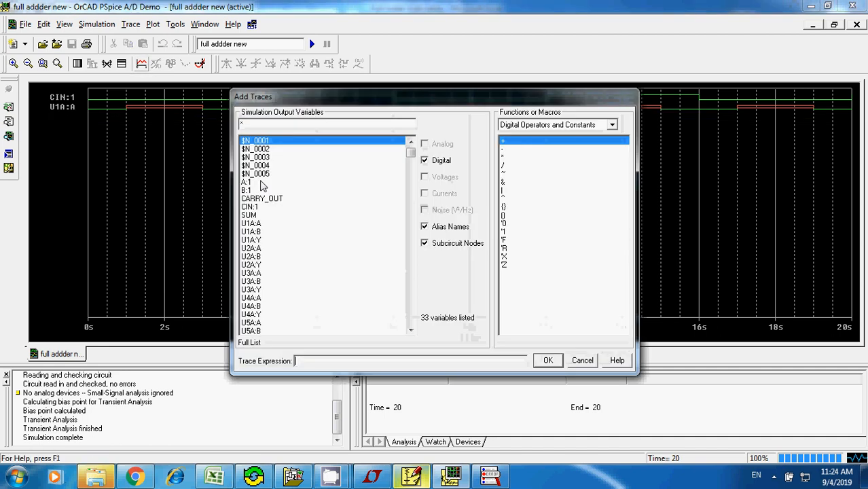
pyautogui.click(248, 191)
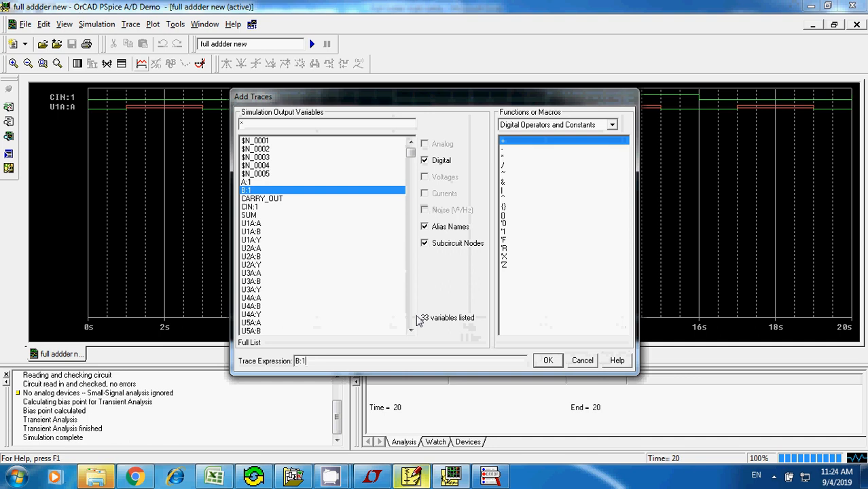
pyautogui.click(548, 360)
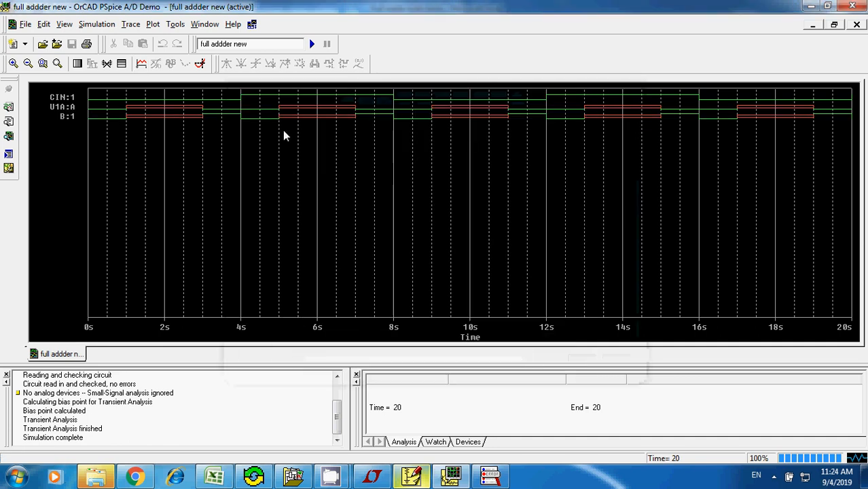
pyautogui.click(73, 107)
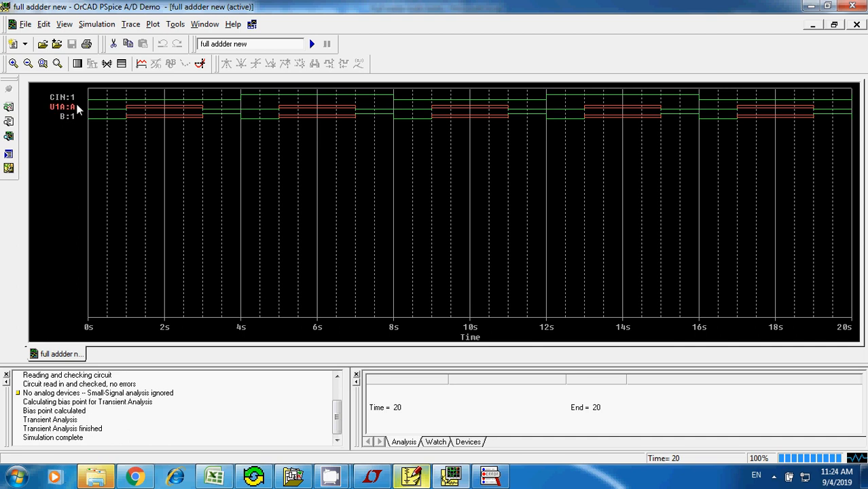
pyautogui.press('Delete')
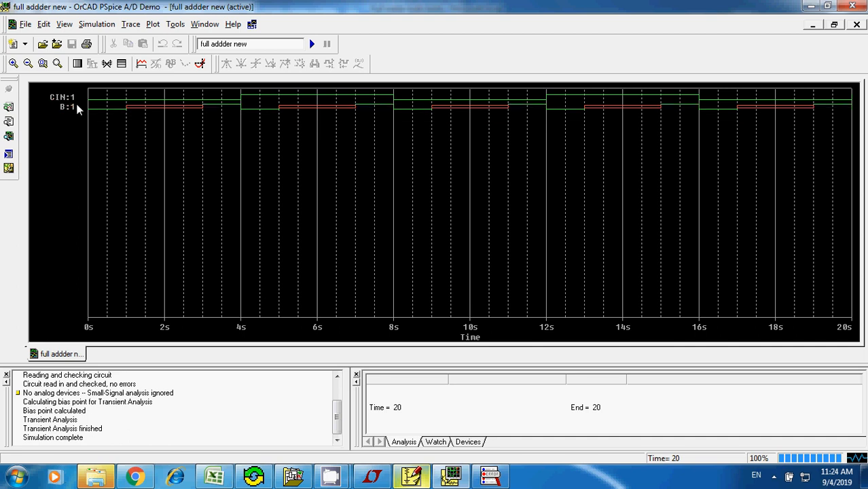
# - Add the A:1 trace to the plot below B:1
pyautogui.click(143, 65)
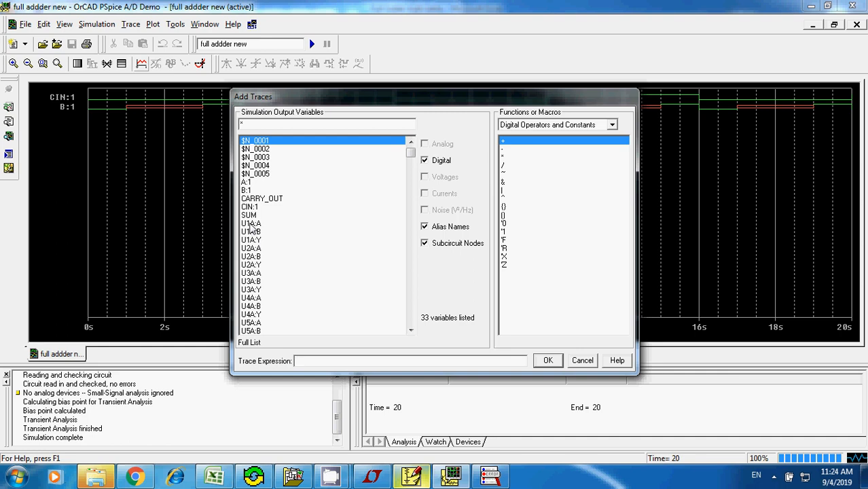
pyautogui.click(247, 183)
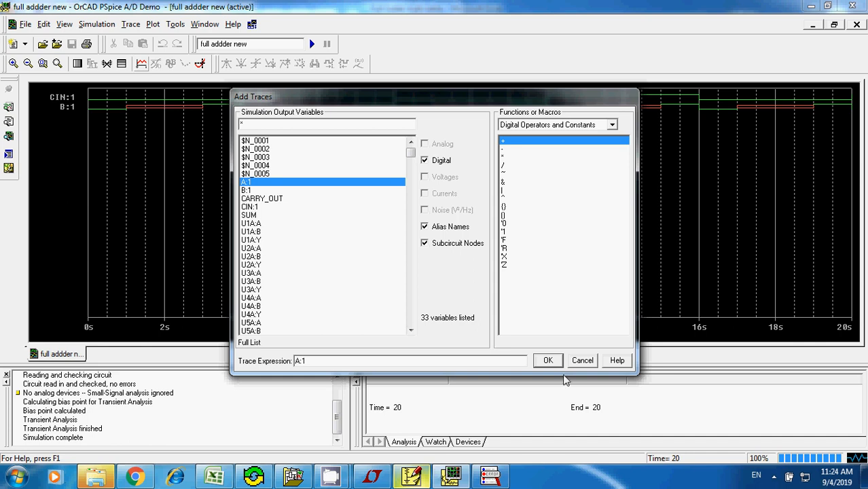
pyautogui.click(549, 361)
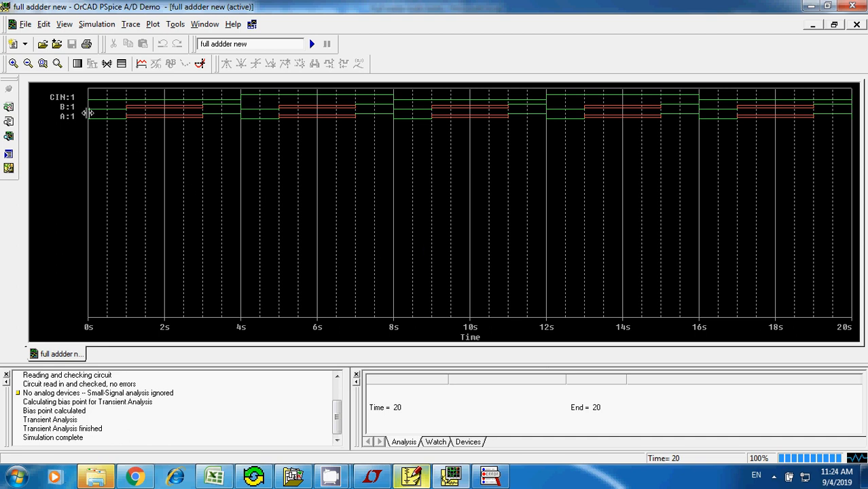
# - Delete the B:1 and A:1 traces from the plot, keeping only CIN:1
pyautogui.click(73, 108)
pyautogui.press('Delete')
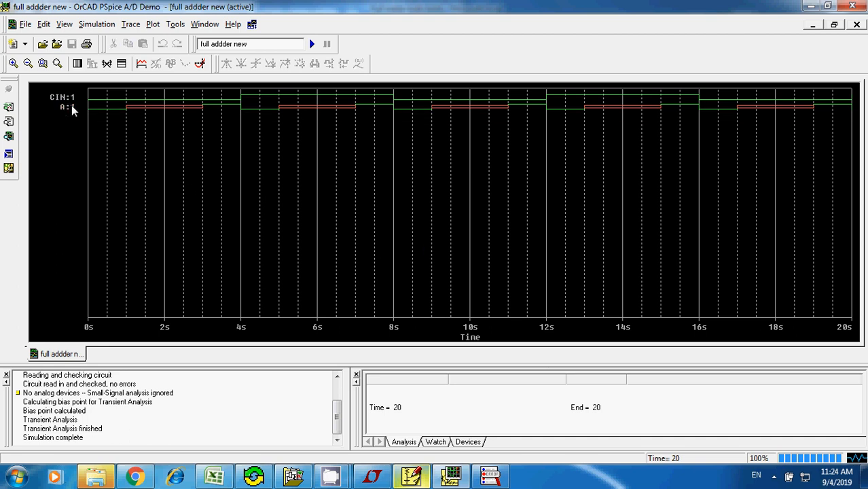
pyautogui.click(66, 109)
pyautogui.press('Delete')
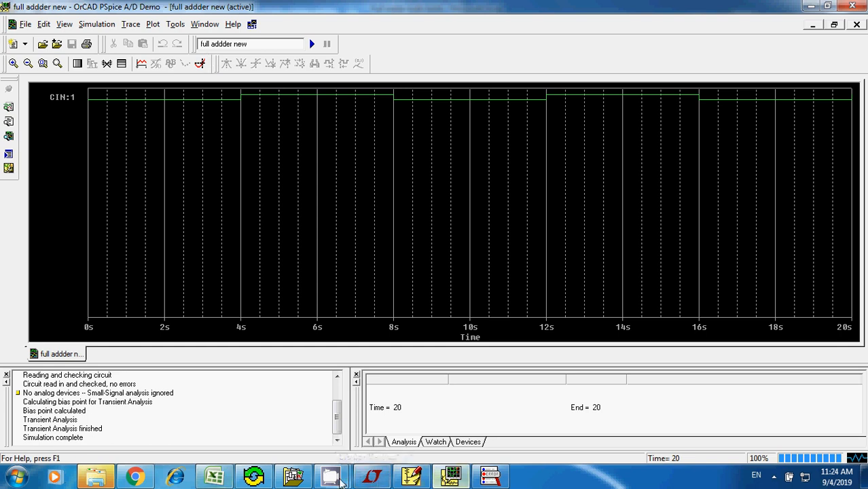
pyautogui.click(291, 430)
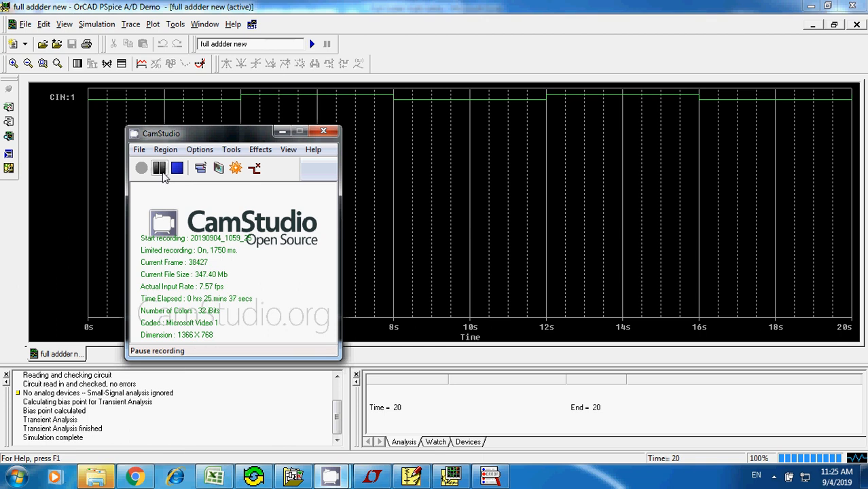
pyautogui.click(160, 169)
pyautogui.click(141, 169)
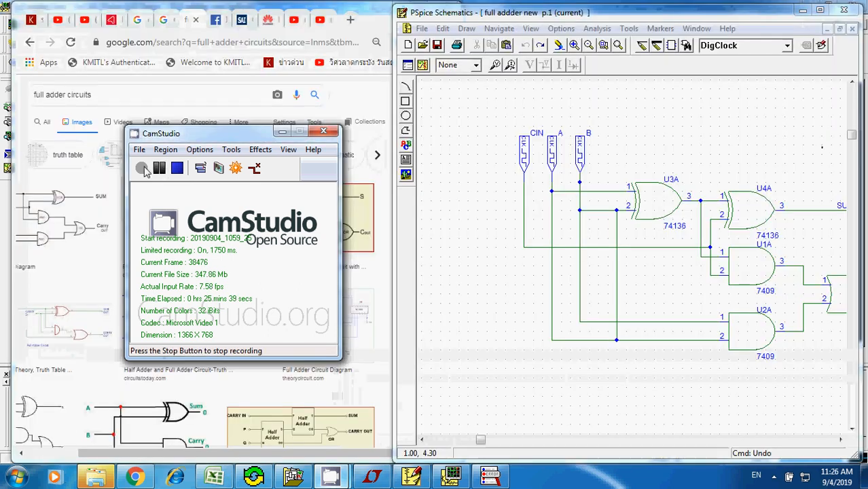
# - In PSpice Schematics, delete the vertical wire joining the input 2 lines of gates U3A and U2A
pyautogui.click(348, 102)
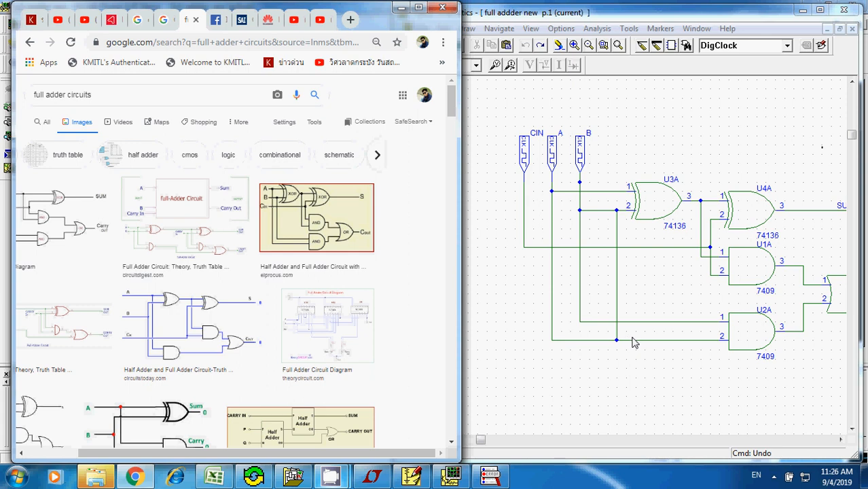
pyautogui.click(620, 230)
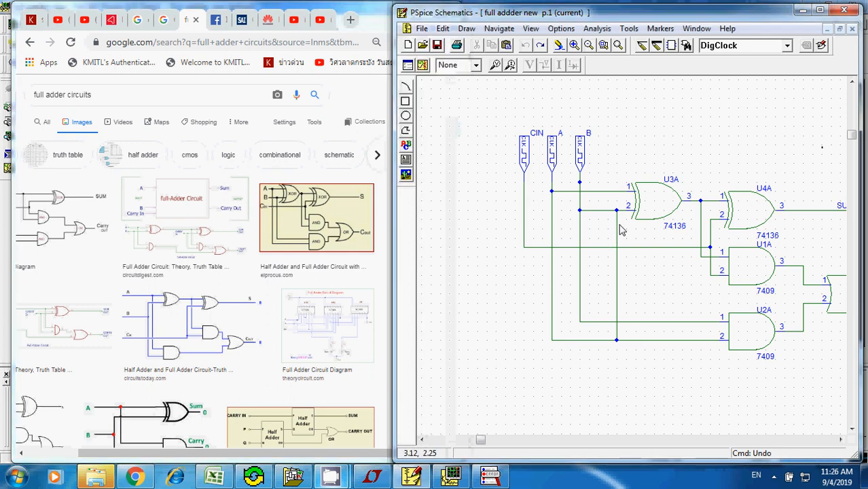
pyautogui.click(618, 229)
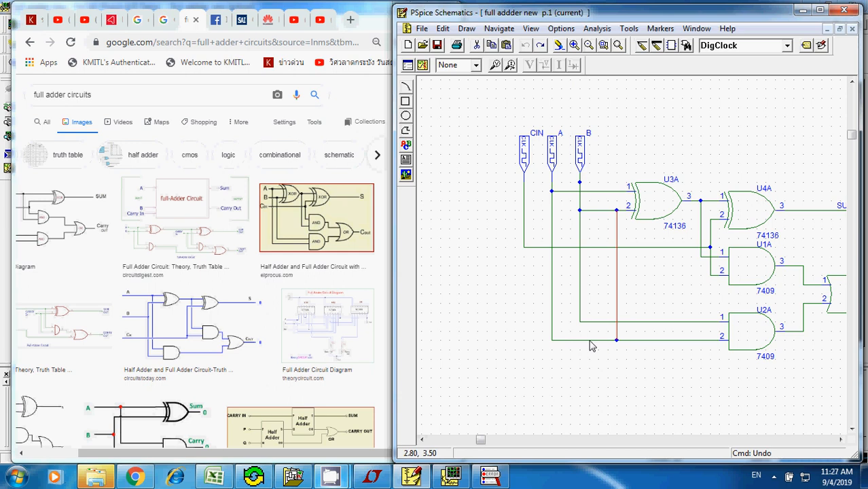
pyautogui.click(583, 340)
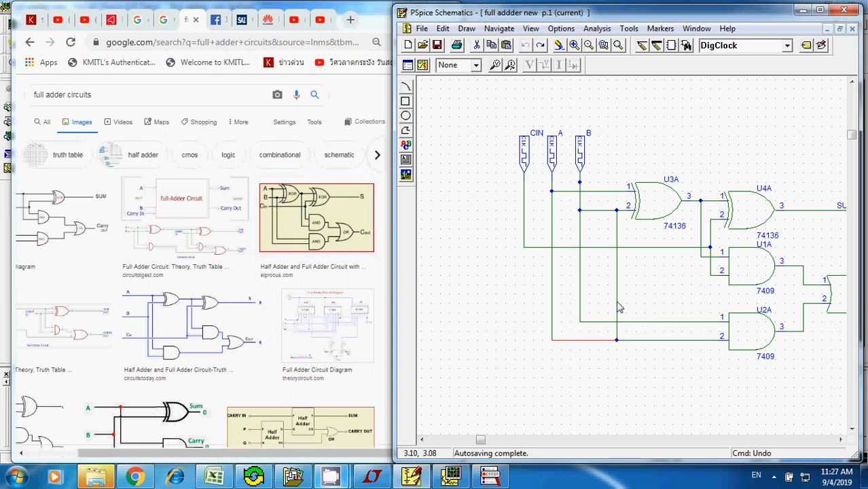
pyautogui.click(619, 309)
pyautogui.click(617, 310)
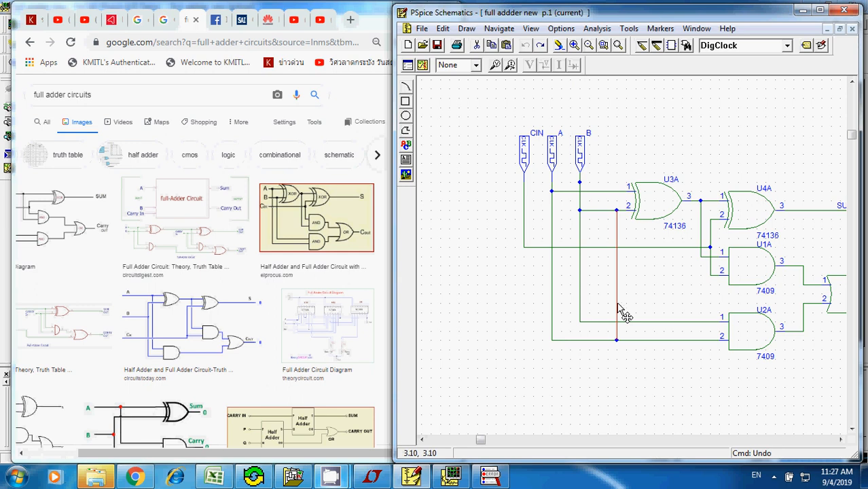
pyautogui.press('Delete')
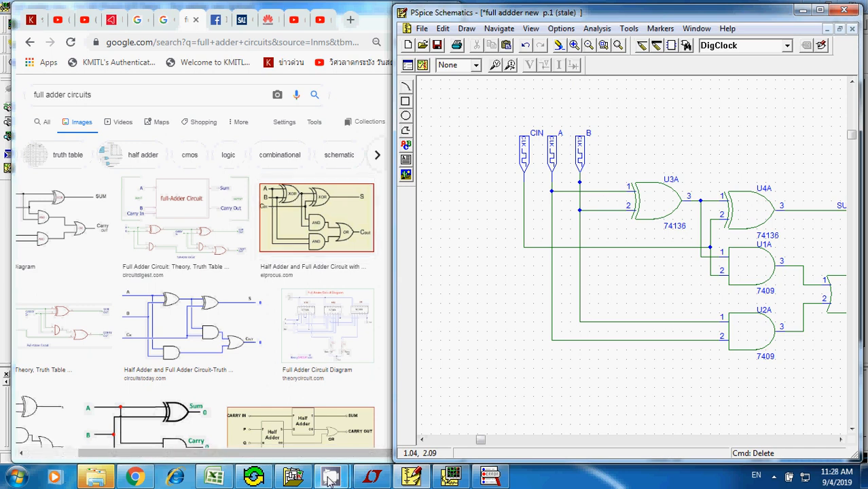
pyautogui.moveTo(330, 479)
pyautogui.click(289, 414)
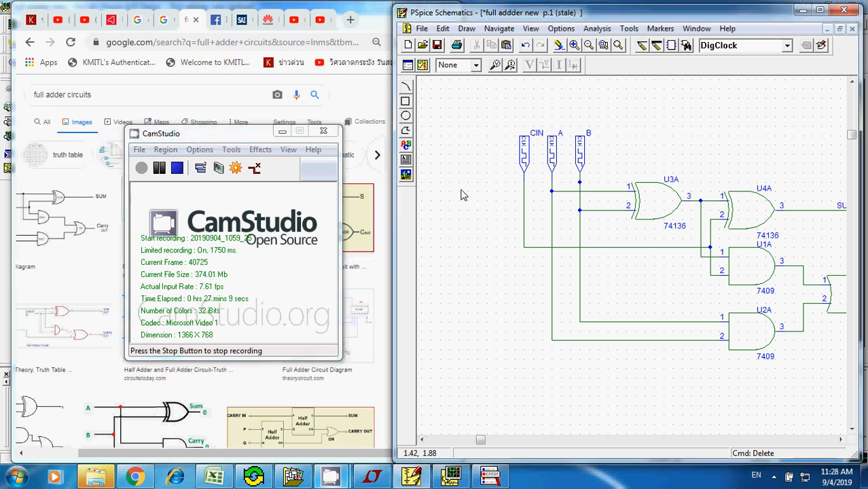
pyautogui.click(372, 20)
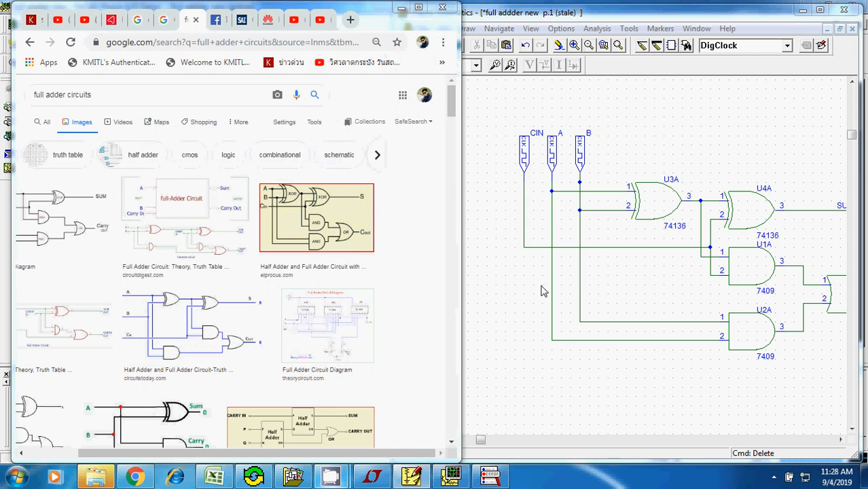
# - Simulate the corrected full adder schematic again and switch to the PSpice A/D results
pyautogui.click(628, 17)
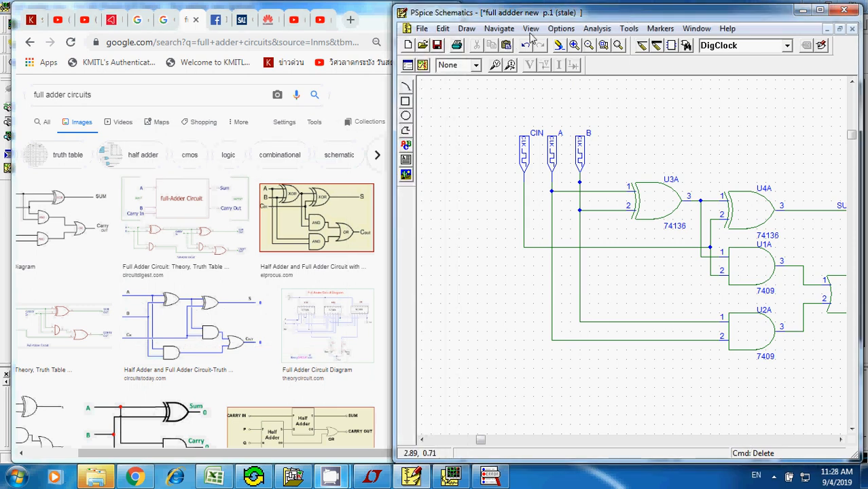
pyautogui.click(595, 28)
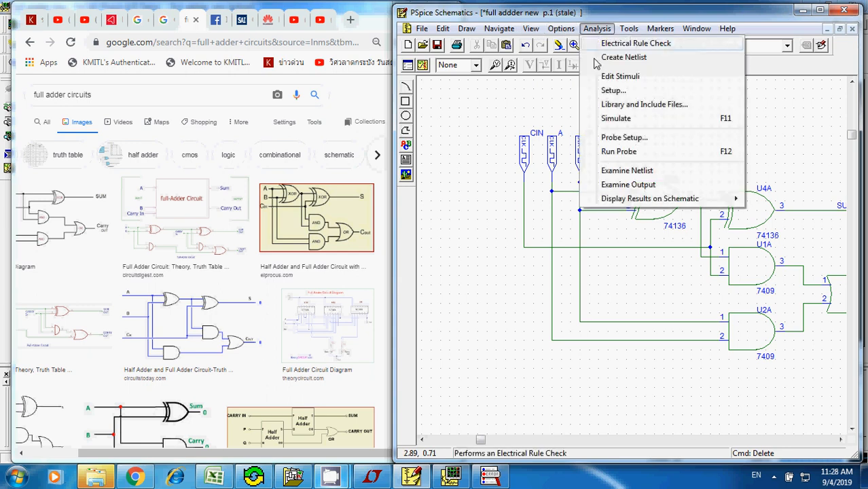
pyautogui.click(613, 124)
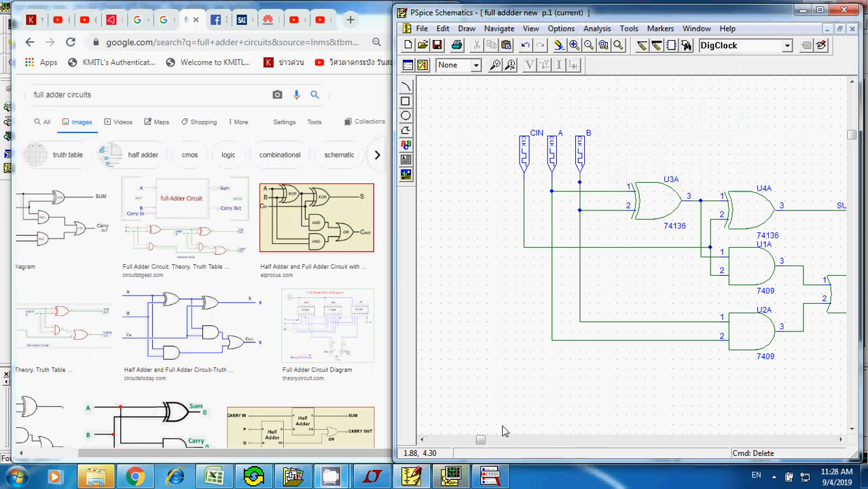
pyautogui.click(459, 481)
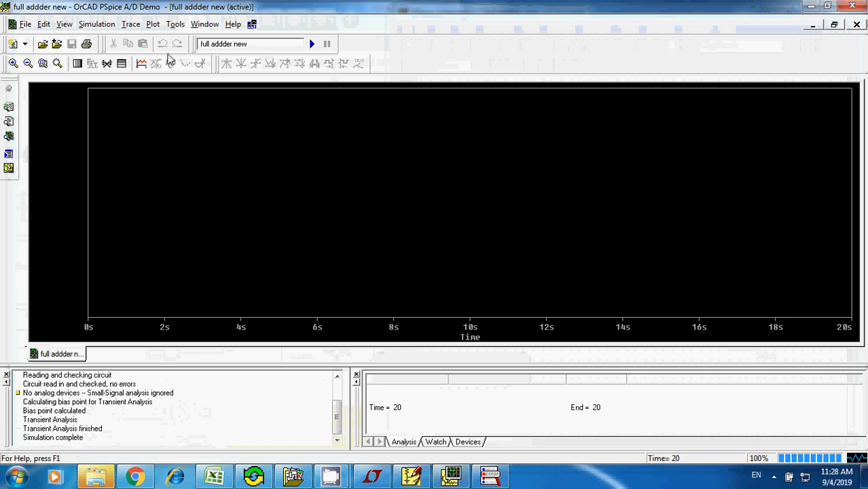
# - Add the CIN:1 trace to the new empty plot
pyautogui.click(142, 63)
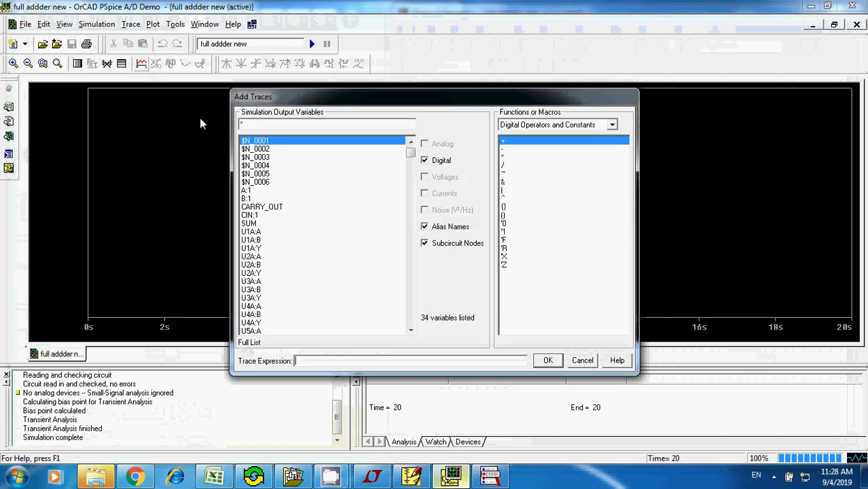
pyautogui.click(249, 214)
pyautogui.click(547, 361)
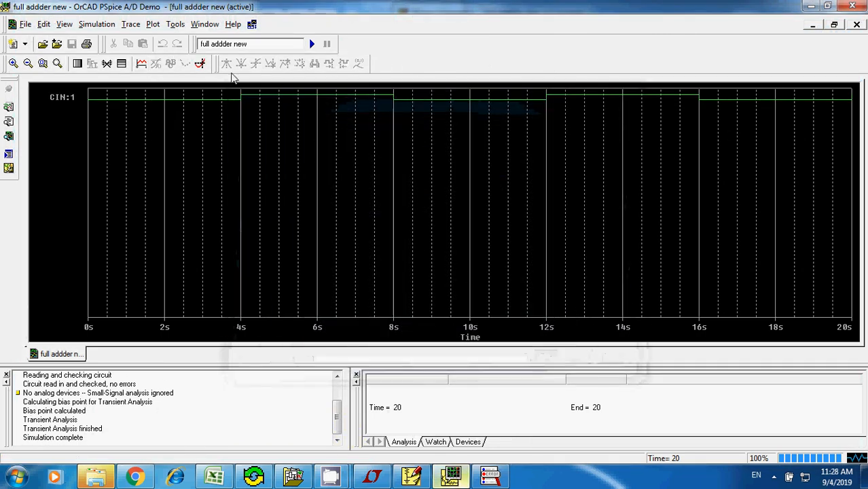
# - Turn on the probe cursor and add the A:1 trace to the plot
pyautogui.click(201, 63)
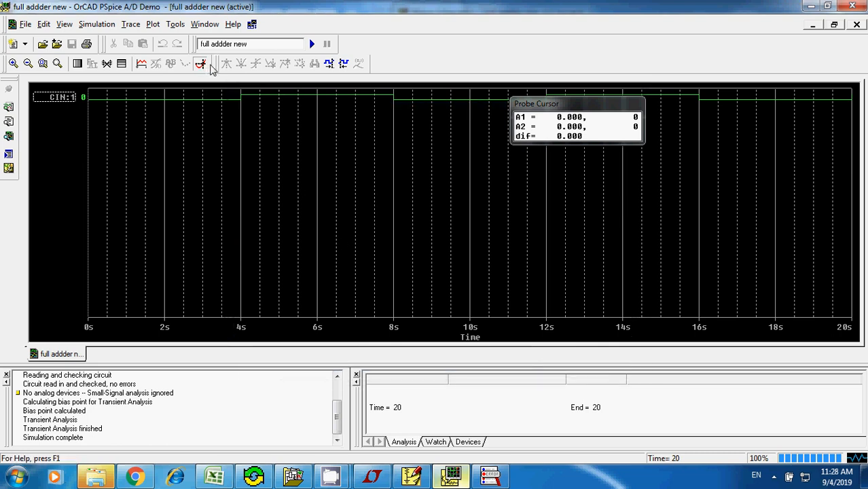
pyautogui.click(132, 24)
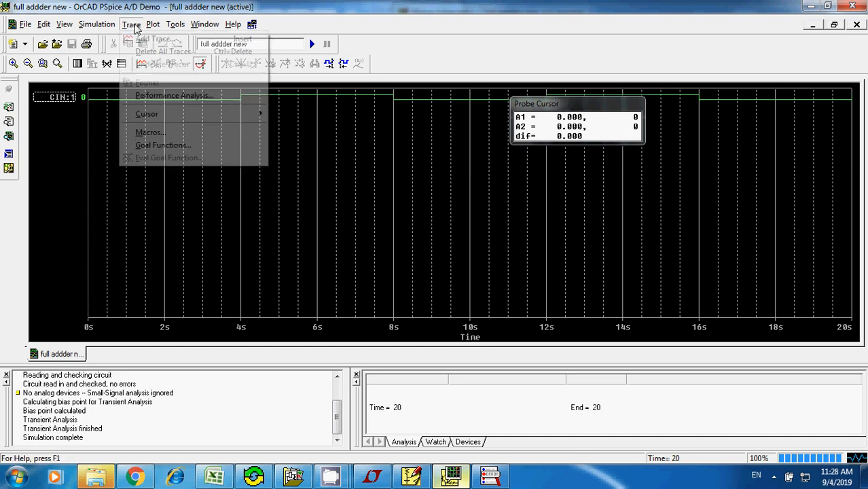
pyautogui.click(155, 39)
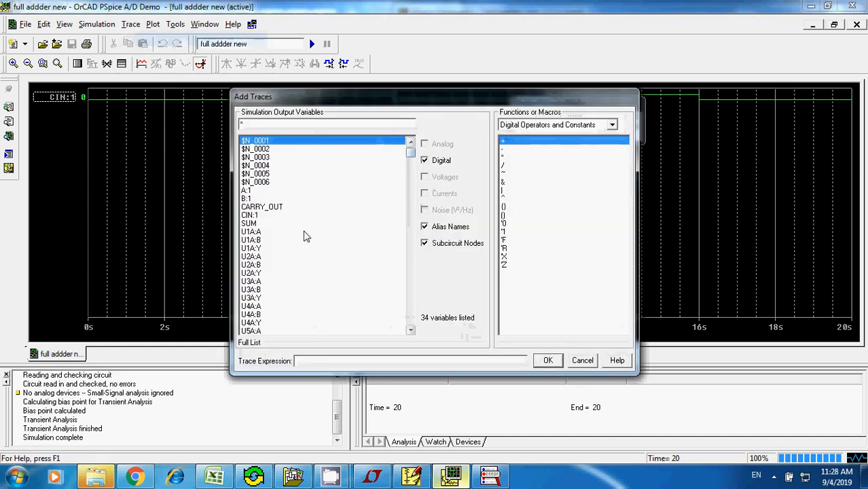
pyautogui.click(255, 191)
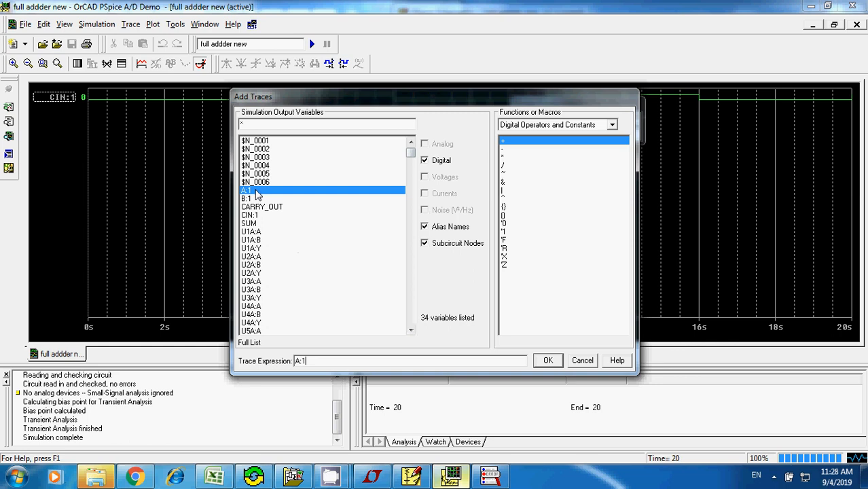
pyautogui.click(549, 361)
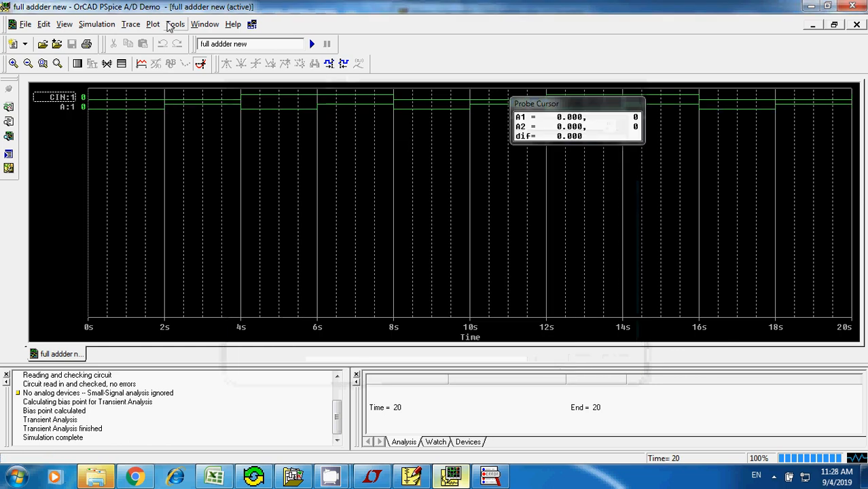
# - Add the B:1 trace to the plot and move the Probe Cursor box clear of the traces
pyautogui.click(133, 25)
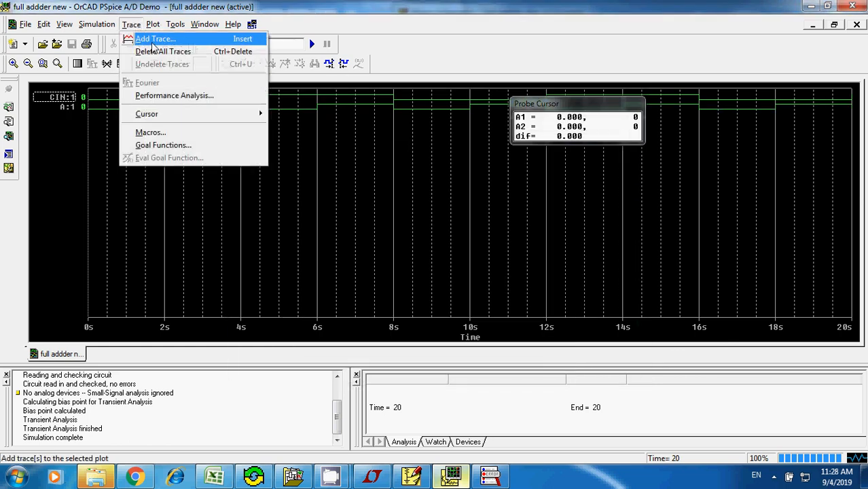
pyautogui.click(155, 39)
pyautogui.click(258, 198)
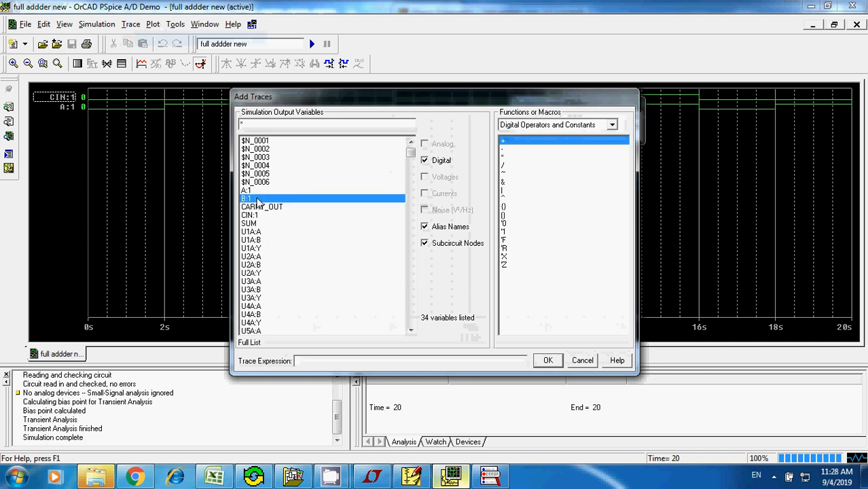
pyautogui.click(549, 360)
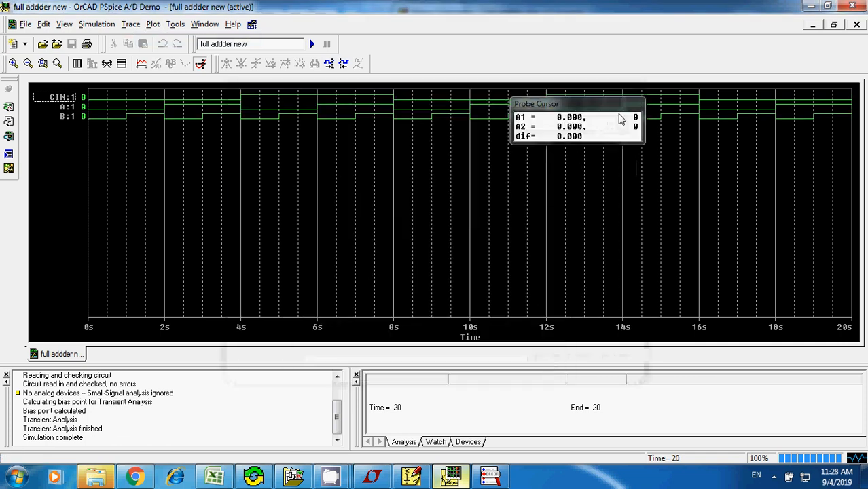
pyautogui.moveTo(622, 112); pyautogui.dragTo(767, 29)
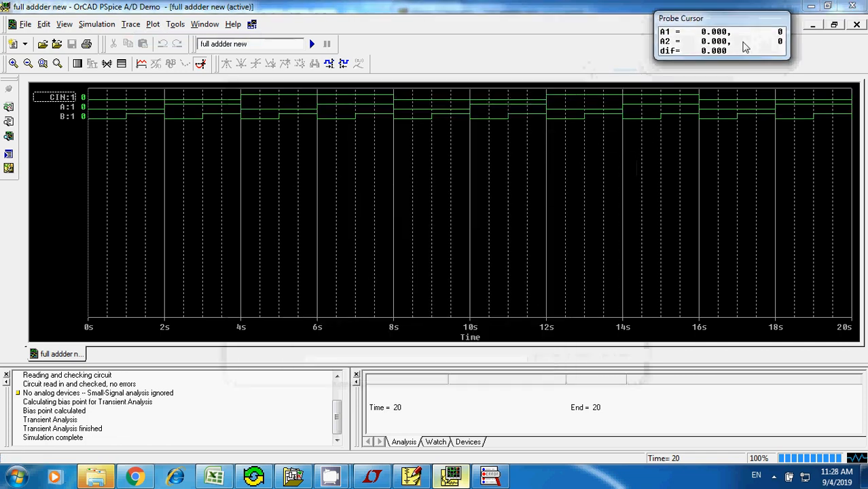
# - Examine the CIN, A and B input patterns in the Excel truth table, and return to PSpice Schematics
pyautogui.click(214, 475)
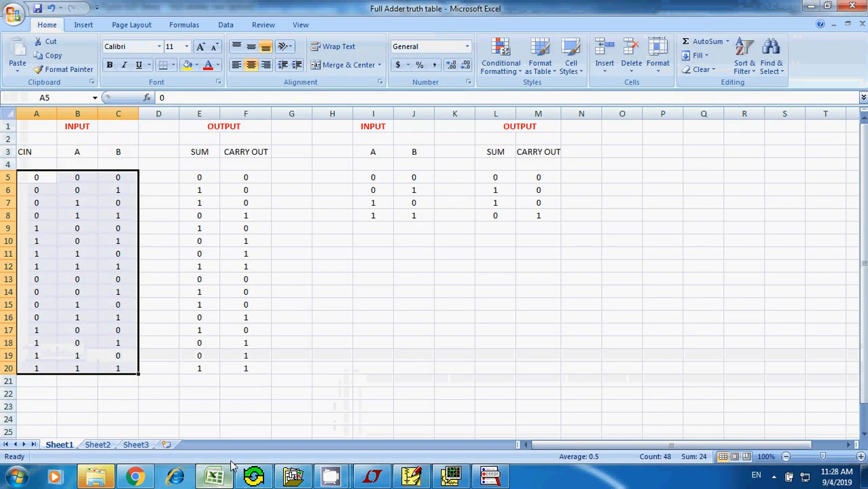
pyautogui.click(103, 178)
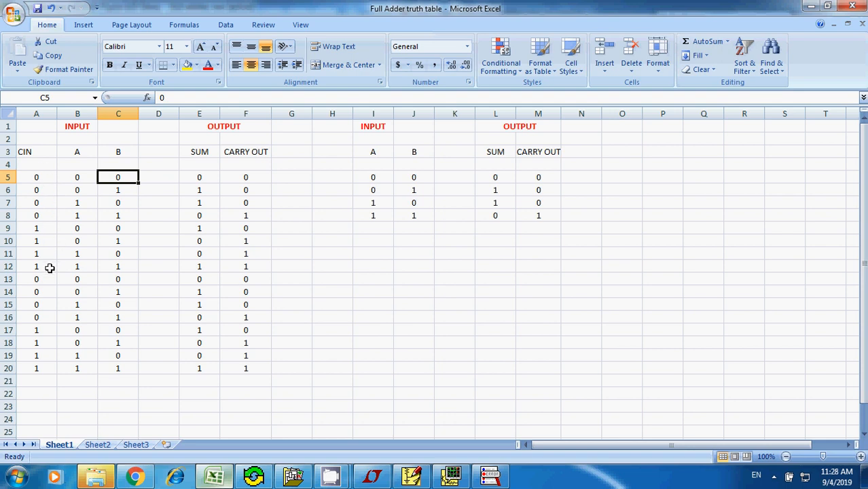
pyautogui.moveTo(50, 268); pyautogui.dragTo(79, 215)
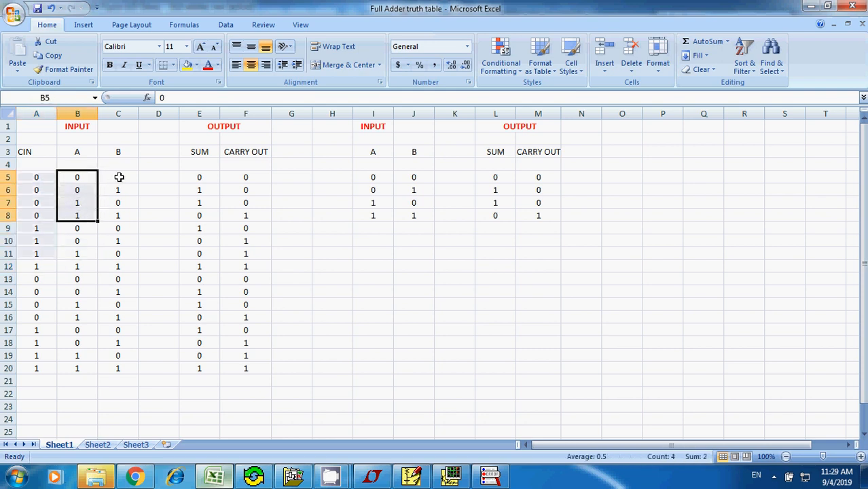
pyautogui.moveTo(121, 175); pyautogui.dragTo(151, 192)
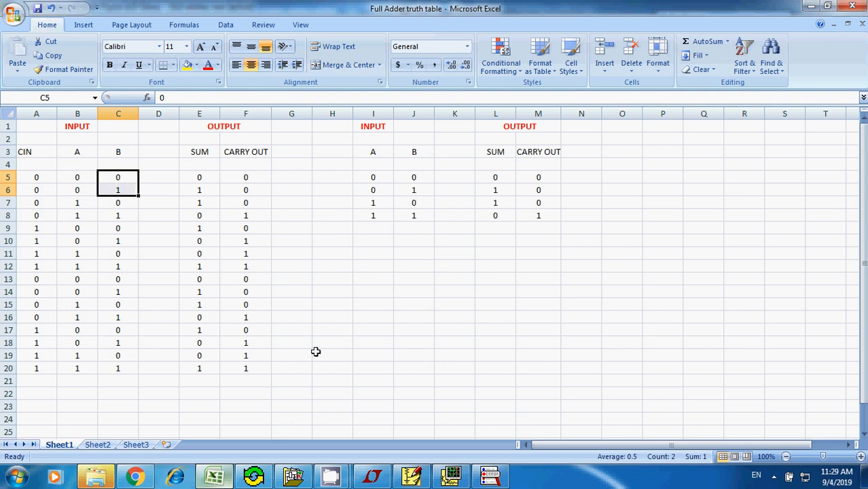
pyautogui.click(411, 476)
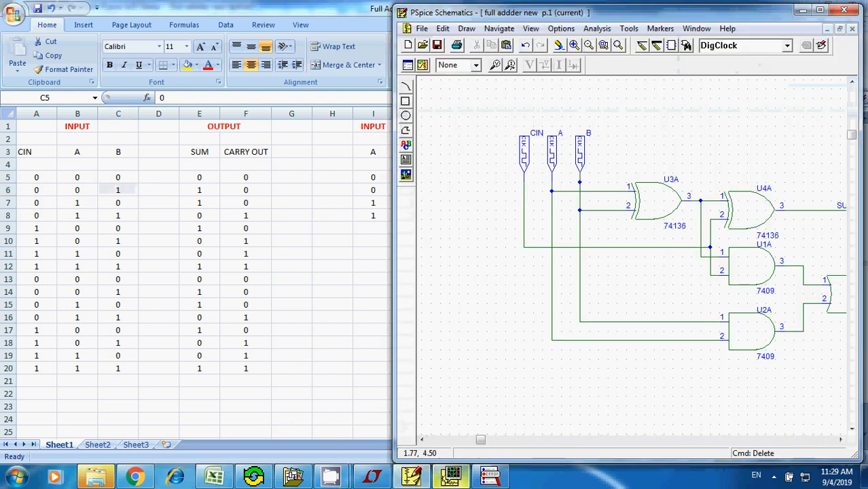
# - Switch to the PSpice A/D plot and add the SUM trace below the CIN, A and B inputs
pyautogui.click(451, 476)
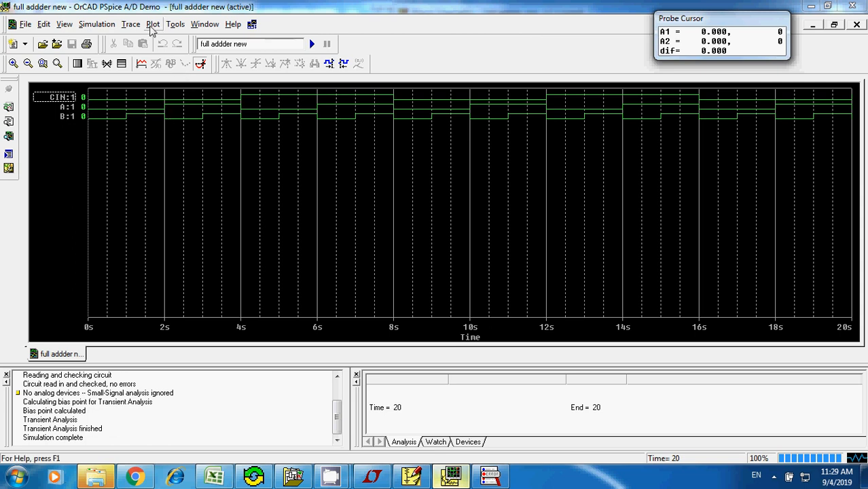
pyautogui.click(133, 27)
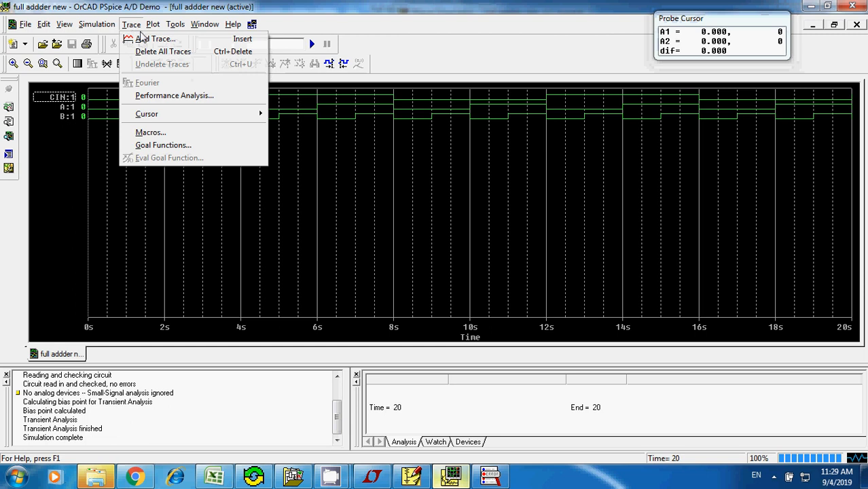
pyautogui.click(143, 39)
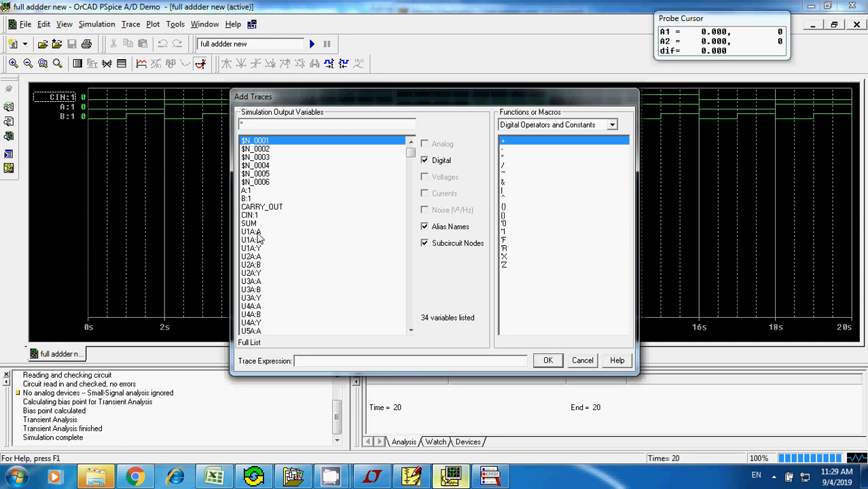
pyautogui.click(253, 224)
pyautogui.click(548, 361)
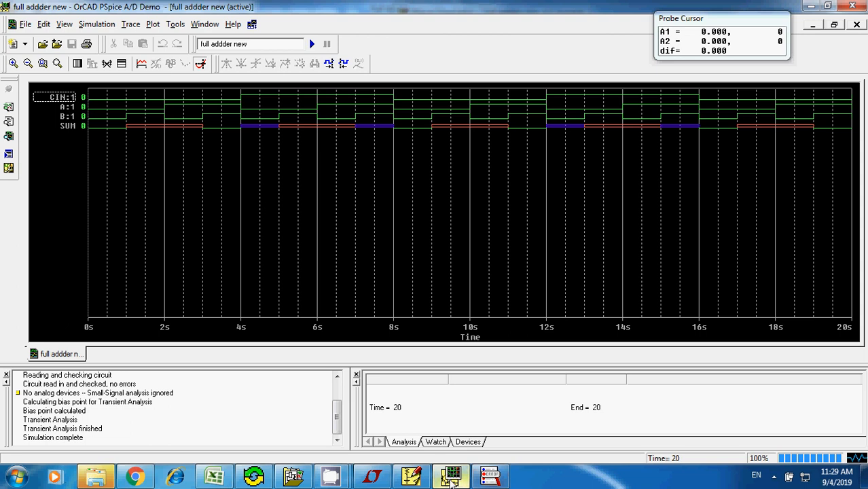
# - Check the full adder schematic, return to the PSpice A/D plot and delete the SUM trace
pyautogui.click(411, 477)
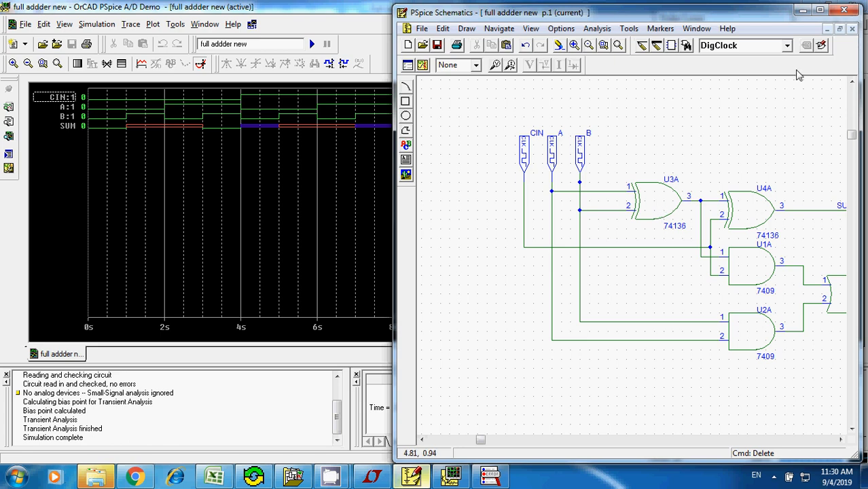
pyautogui.doubleClick(752, 15)
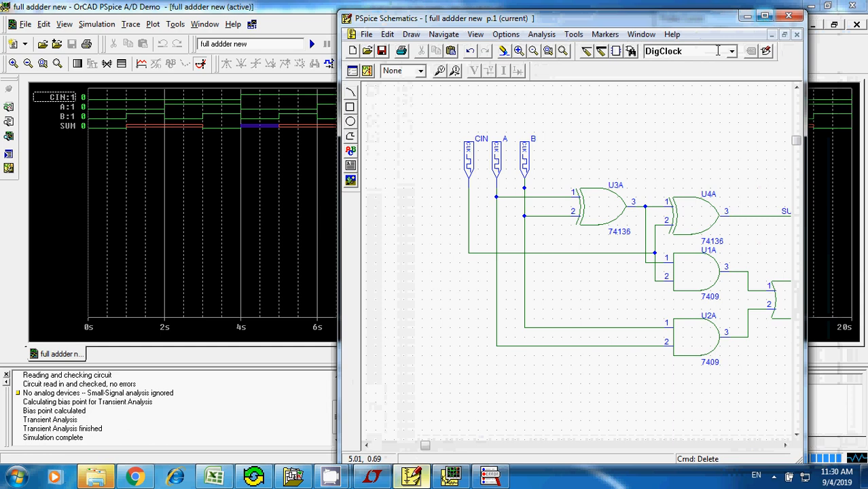
pyautogui.click(61, 133)
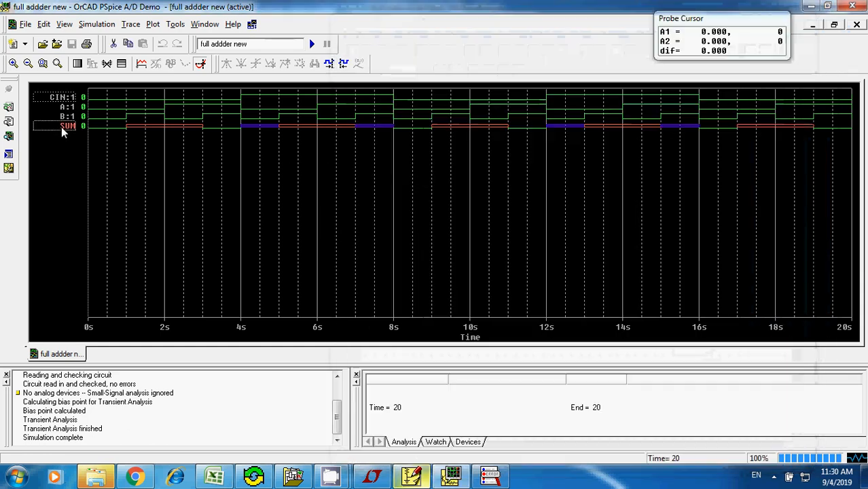
pyautogui.press('Delete')
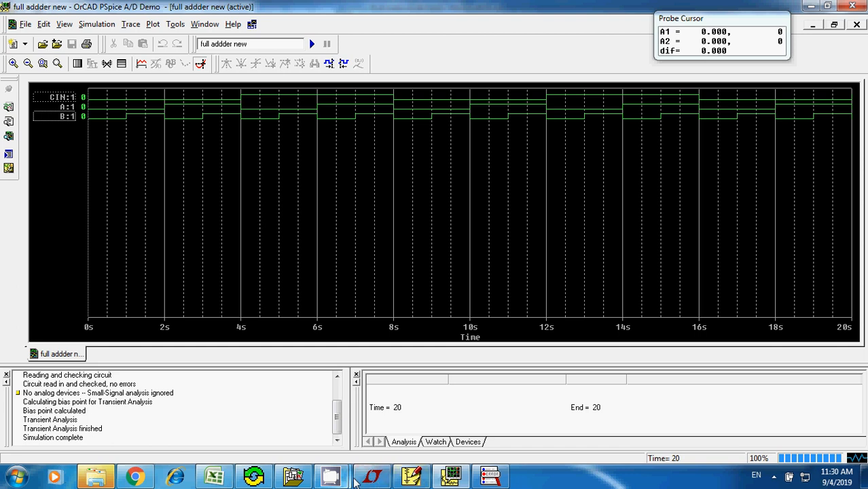
# - Switch back to PSpice Schematics and maximize the full adder schematic window
pyautogui.click(370, 478)
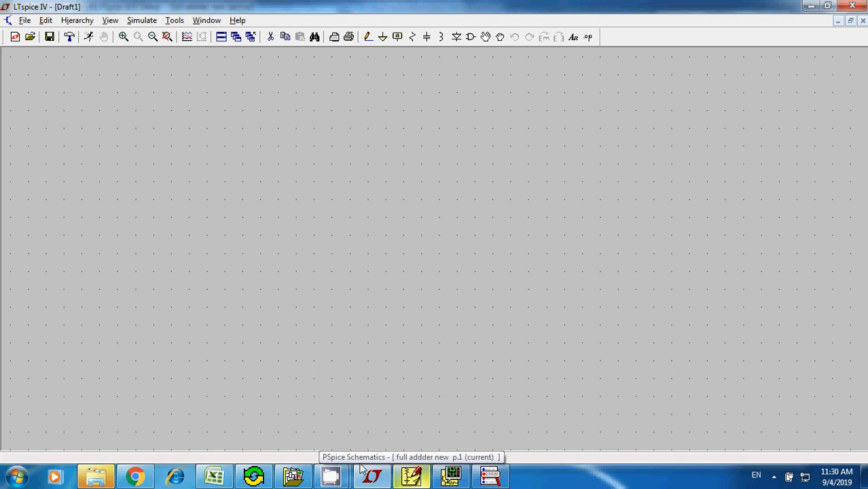
pyautogui.click(409, 479)
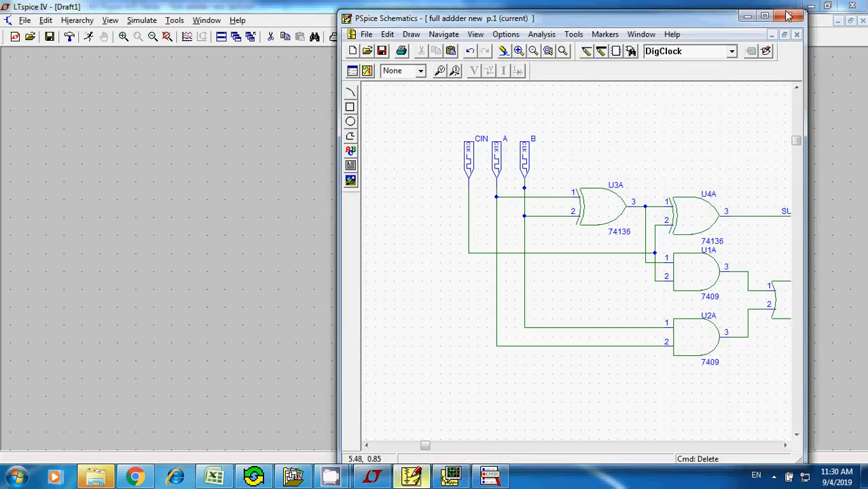
pyautogui.click(765, 17)
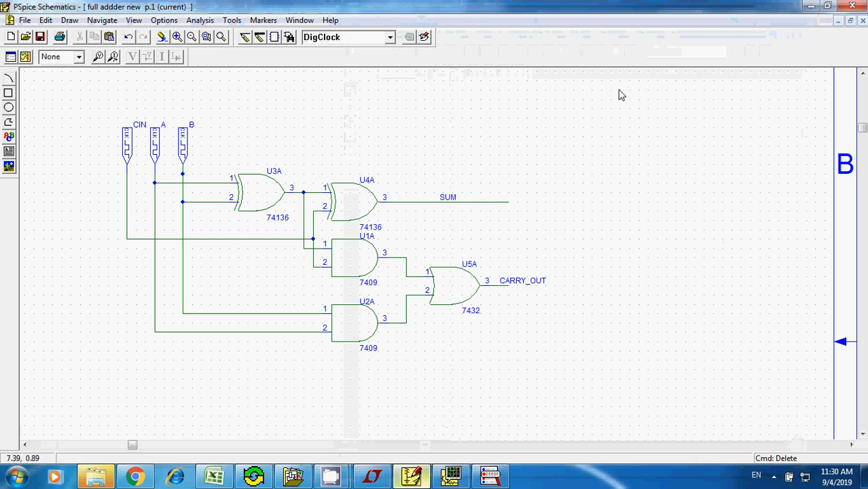
# - Browse the part library onward from 74136 for a replacement XOR gate and pick the 7486 2-input XOR
pyautogui.click(254, 188)
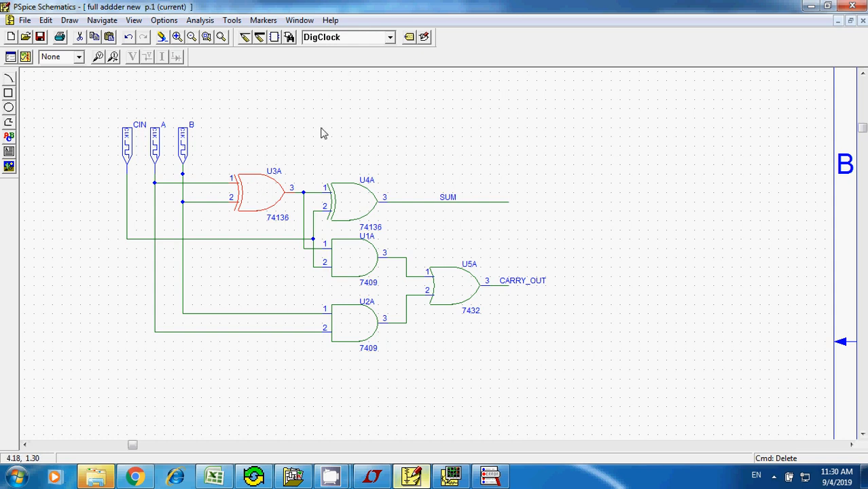
pyautogui.hotkey('ctrl', 'g')
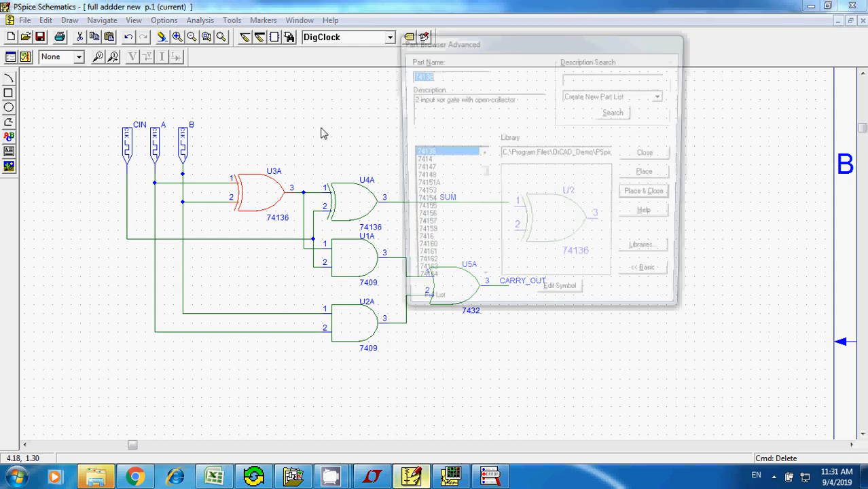
pyautogui.click(418, 155)
pyautogui.press('Down')
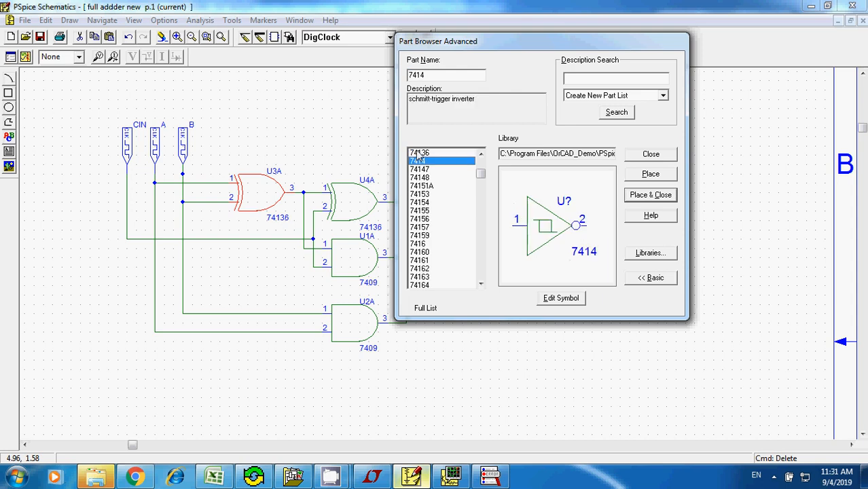
pyautogui.press('Down')
pyautogui.press('Down')
pyautogui.press('Down')
pyautogui.press('Down')
pyautogui.press('Down')
pyautogui.press('Down')
pyautogui.press('Down')
pyautogui.press('Down')
pyautogui.press('Down')
pyautogui.press('Down')
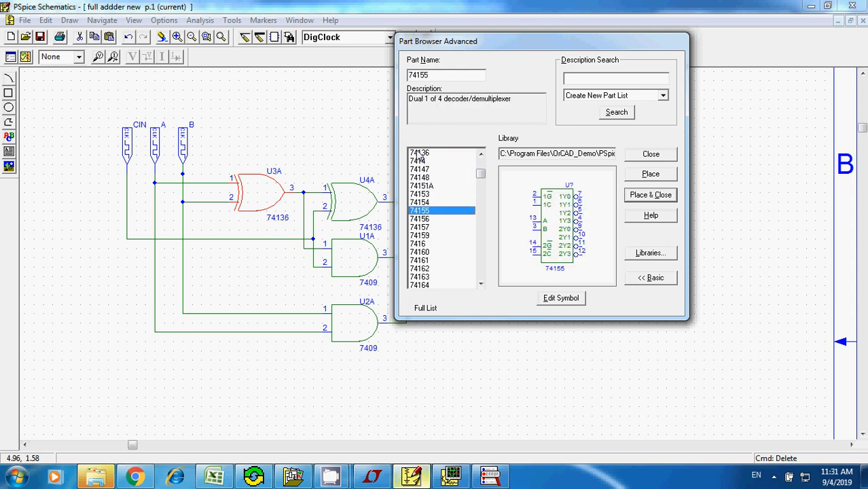
pyautogui.press('Down')
pyautogui.press('Down')
pyautogui.press('Down')
pyautogui.press('Down')
pyautogui.press('Down')
pyautogui.press('Down')
pyautogui.press('Down')
pyautogui.press('Down')
pyautogui.press('Down')
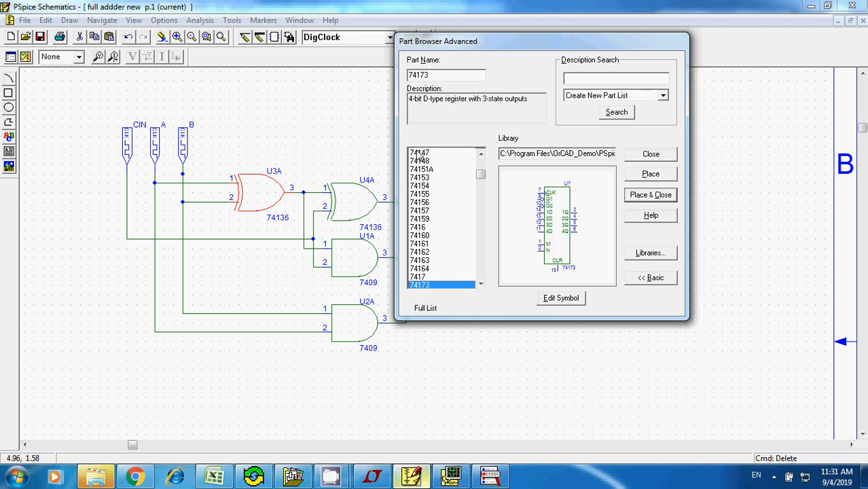
pyautogui.press('Down')
pyautogui.press('Down')
pyautogui.press('Down')
pyautogui.press('Down')
pyautogui.press('Down')
pyautogui.press('Down')
pyautogui.press('Down')
pyautogui.press('Down')
pyautogui.press('Down')
pyautogui.press('Down')
pyautogui.press('Down')
pyautogui.press('Down')
pyautogui.press('Down')
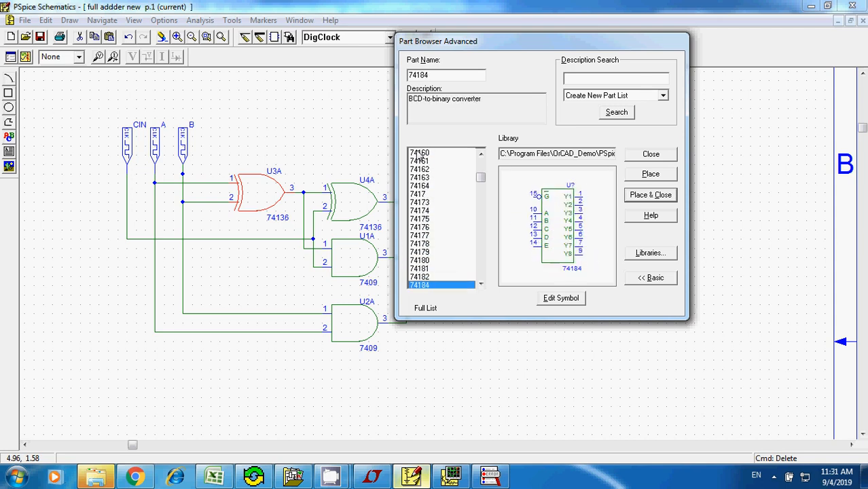
pyautogui.press('Down')
pyautogui.press('Down')
pyautogui.press('Down')
pyautogui.press('Down')
pyautogui.press('Down')
pyautogui.press('Down')
pyautogui.press('Down')
pyautogui.press('Down')
pyautogui.press('Down')
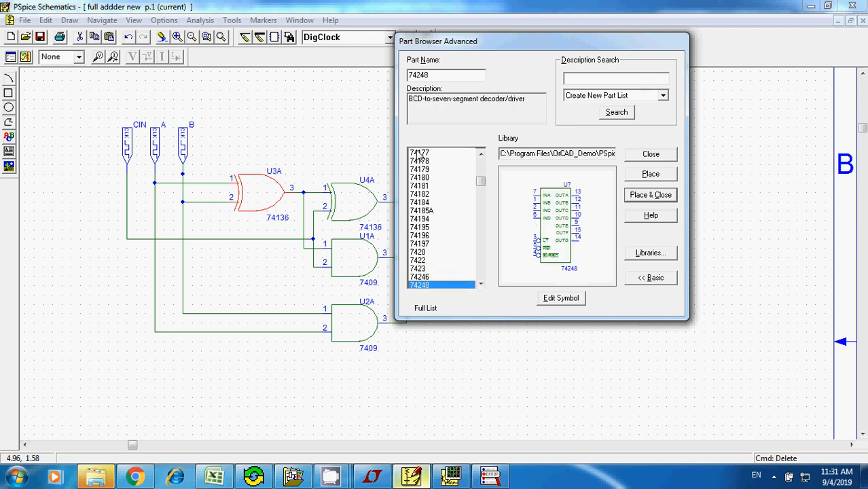
pyautogui.press('Down')
pyautogui.press('Down')
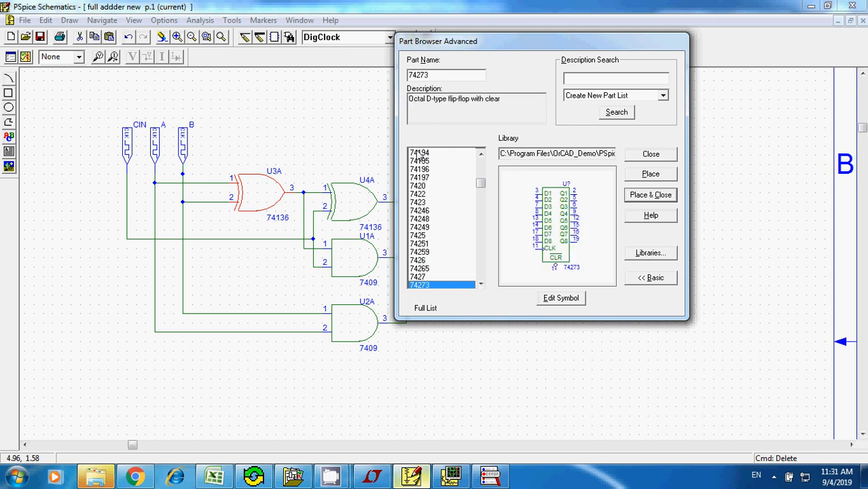
pyautogui.press('Up')
pyautogui.press('Down')
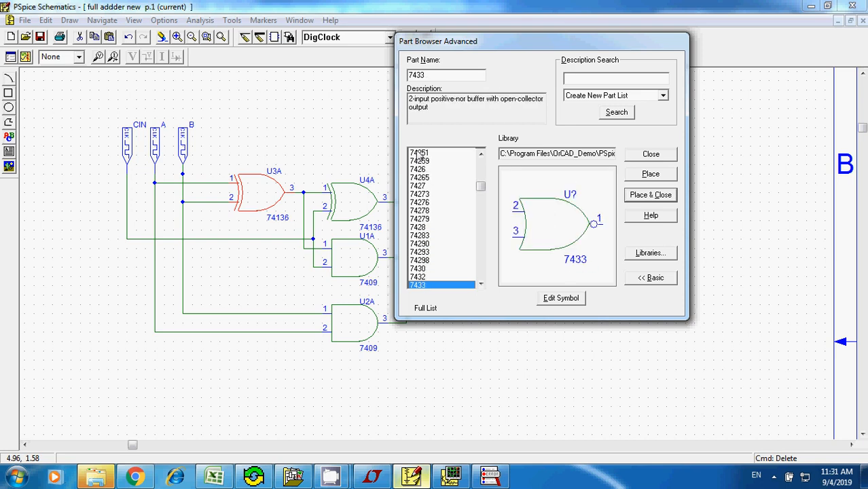
pyautogui.press('Up')
pyautogui.press('Down')
pyautogui.press('Down')
pyautogui.press('Down')
pyautogui.press('Down')
pyautogui.press('Down')
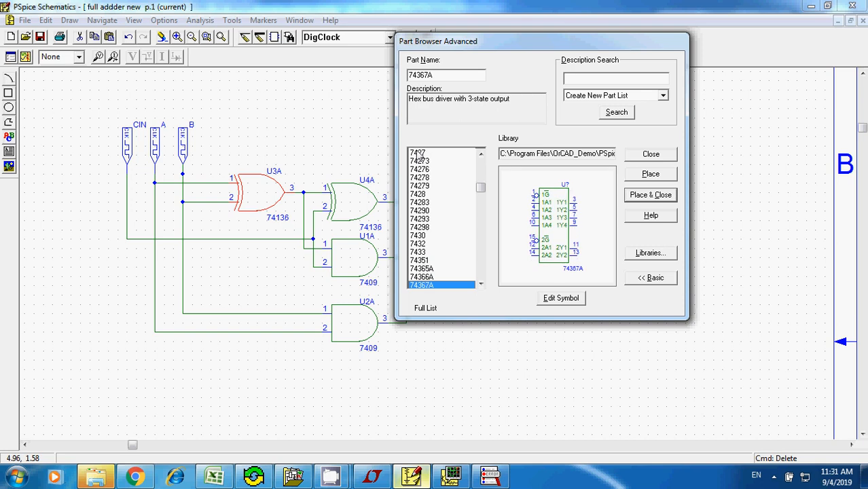
pyautogui.press('Down')
pyautogui.press('Down')
pyautogui.press('Down')
pyautogui.press('Down')
pyautogui.press('Down')
pyautogui.press('Down')
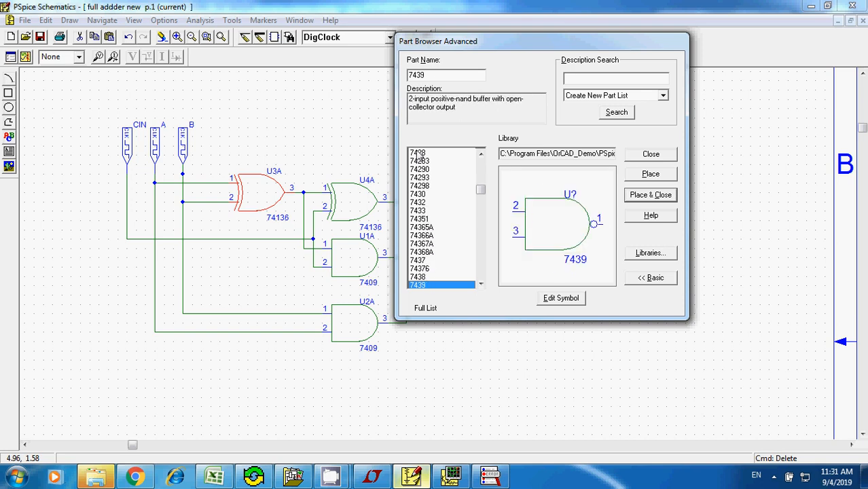
pyautogui.press('Down')
pyautogui.press('Down')
pyautogui.press('Down')
pyautogui.press('Down')
pyautogui.press('Down')
pyautogui.press('Down')
pyautogui.press('Down')
pyautogui.press('Down')
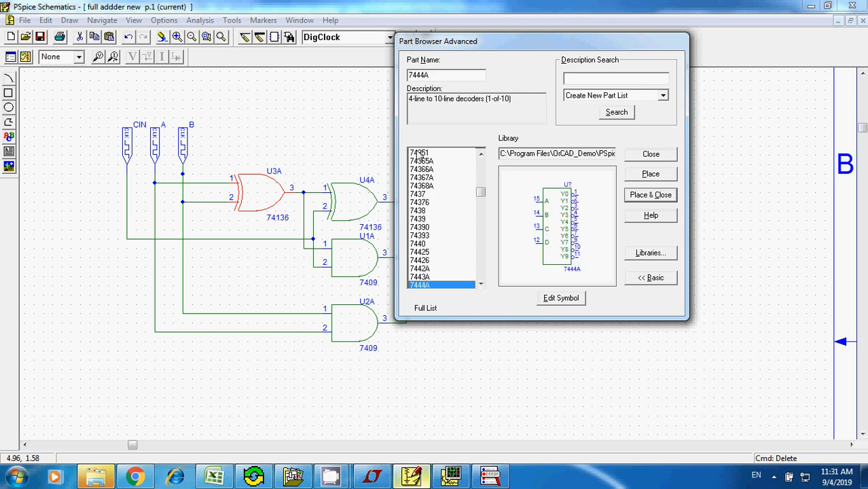
pyautogui.press('Down')
pyautogui.press('Down')
pyautogui.press('Down')
pyautogui.press('Down')
pyautogui.press('Down')
pyautogui.press('Down')
pyautogui.press('Down')
pyautogui.press('Down')
pyautogui.press('Down')
pyautogui.press('Down')
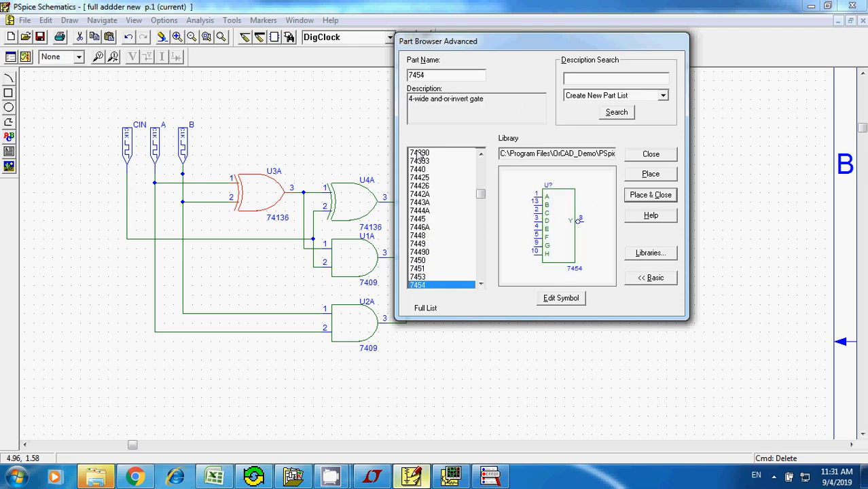
pyautogui.press('Down')
pyautogui.press('Down')
pyautogui.press('Down')
pyautogui.press('Down')
pyautogui.press('Down')
pyautogui.press('Down')
pyautogui.press('Down')
pyautogui.press('Down')
pyautogui.press('Down')
pyautogui.press('Down')
pyautogui.press('Down')
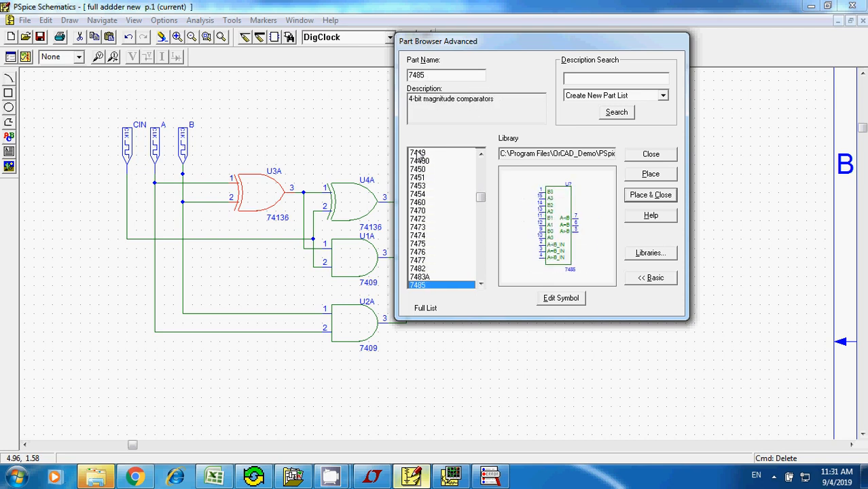
pyautogui.press('Up')
pyautogui.press('Up')
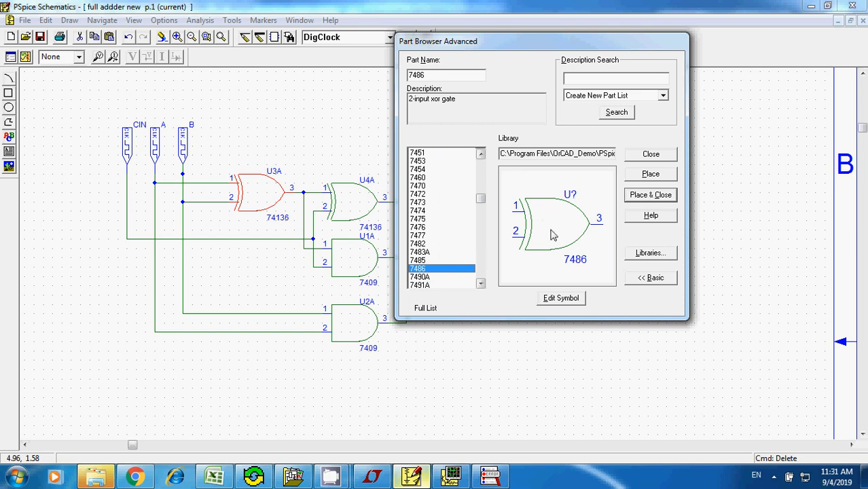
# - Place two 7486 XOR gates side by side in the empty area below the circuit and close the part browser
pyautogui.click(650, 173)
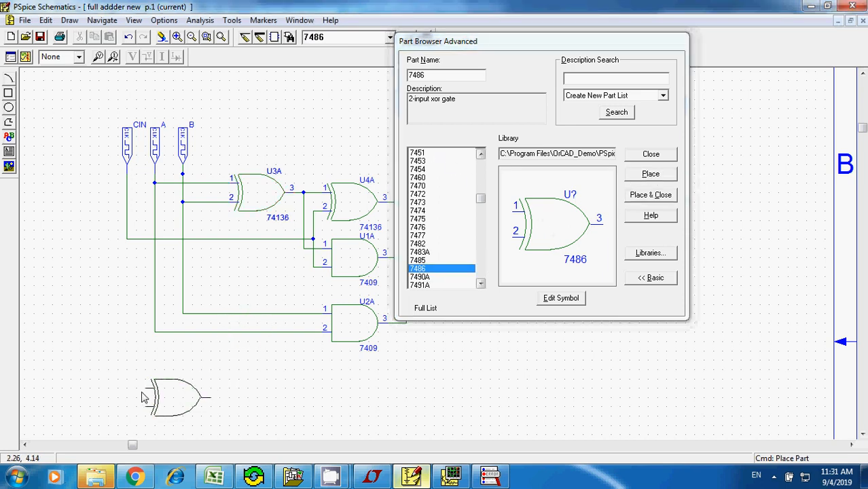
pyautogui.click(142, 397)
pyautogui.click(255, 397)
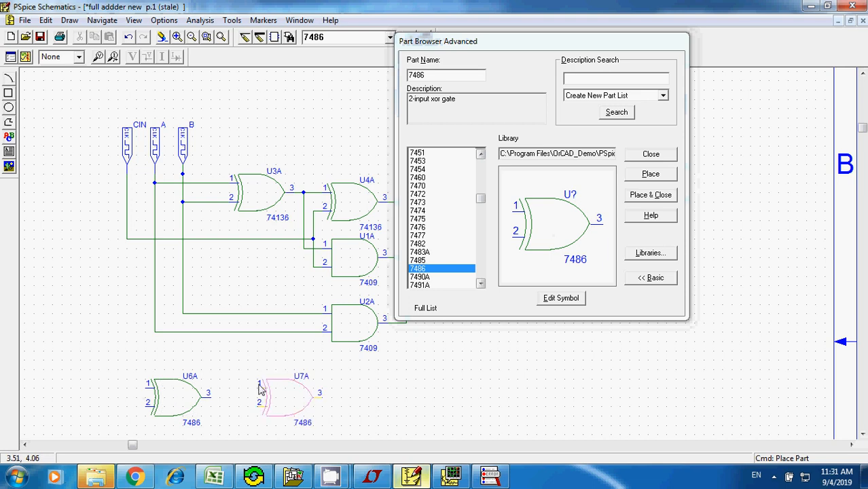
pyautogui.click(651, 155)
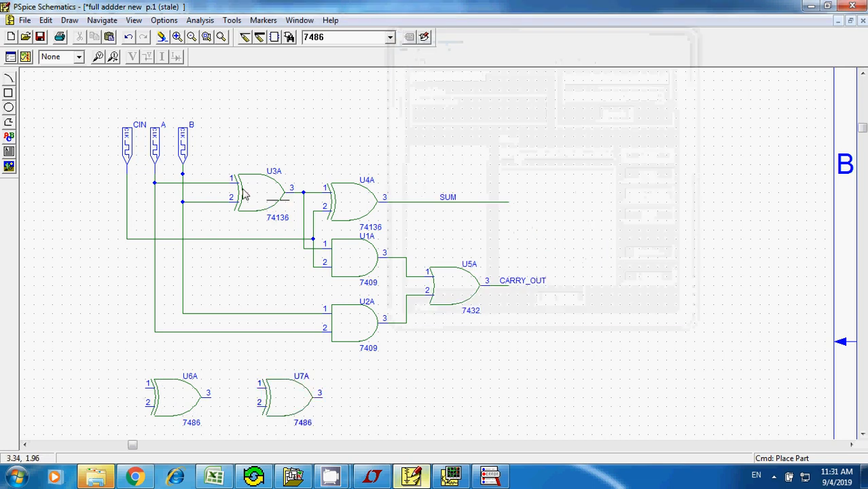
# - Delete both 74136 XOR gates and move the two 7486 gates into their places on the existing wires
pyautogui.click(250, 196)
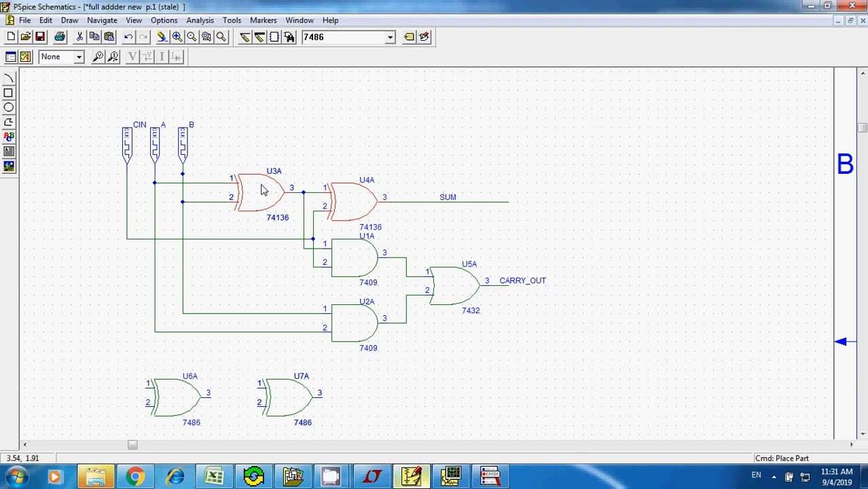
pyautogui.press('Delete')
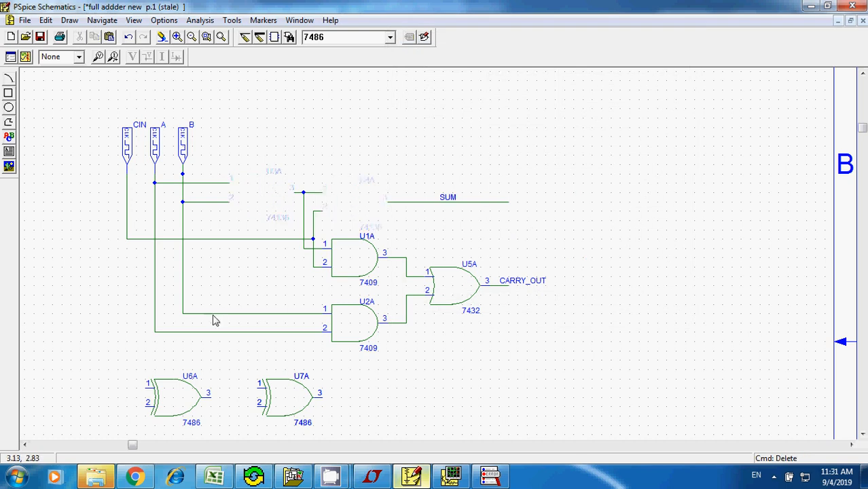
pyautogui.moveTo(160, 399); pyautogui.dragTo(257, 195)
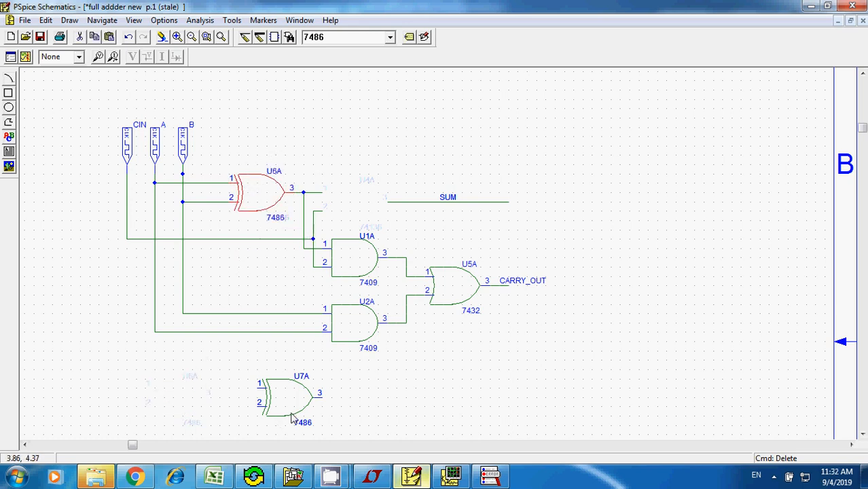
pyautogui.moveTo(286, 410); pyautogui.dragTo(349, 208)
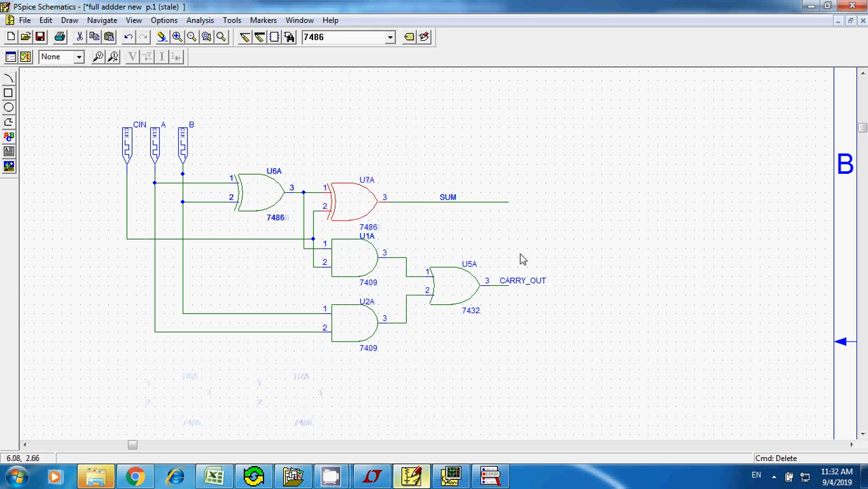
# - Simulate the full adder with the 7486 XOR gates
pyautogui.click(200, 20)
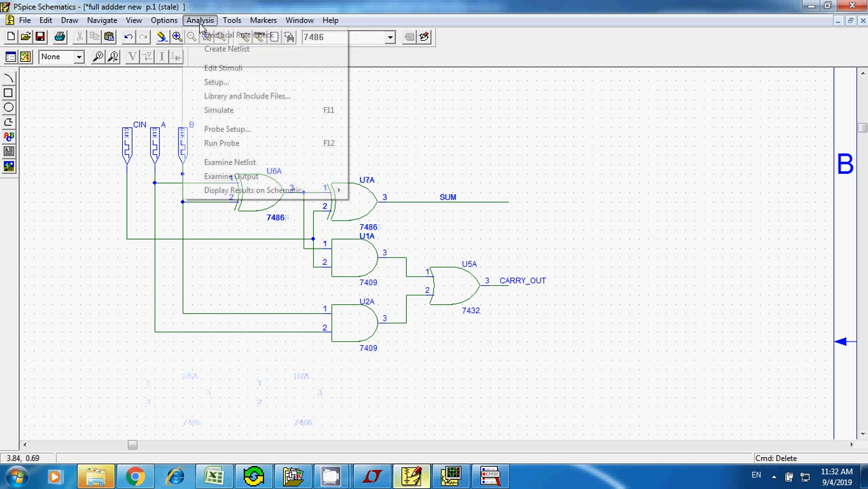
pyautogui.click(226, 111)
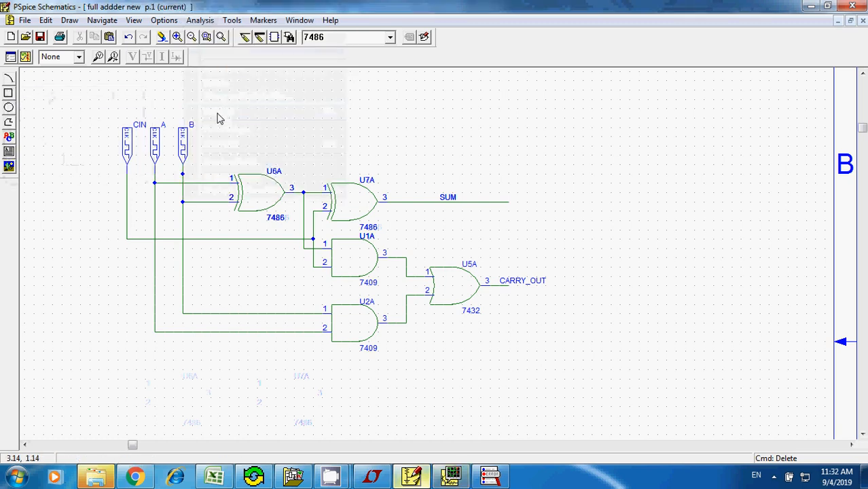
# - Switch to the PSpice A/D simulation window and add the SUM trace to the plot
pyautogui.click(450, 477)
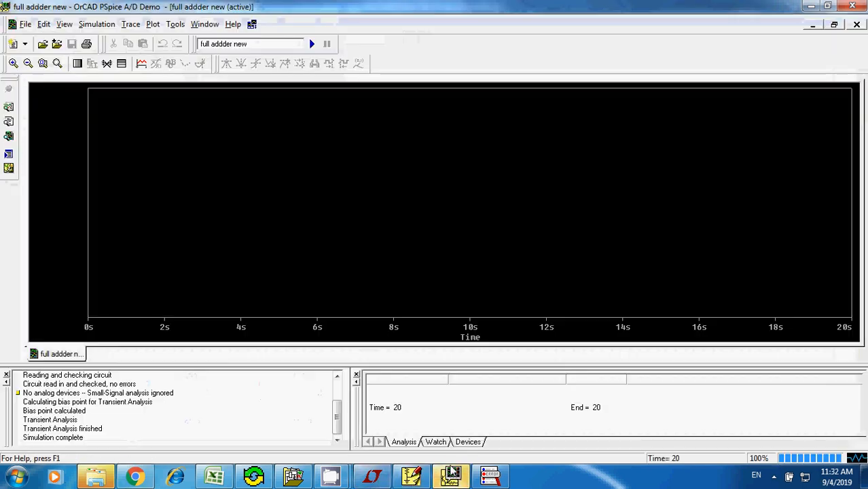
pyautogui.click(142, 65)
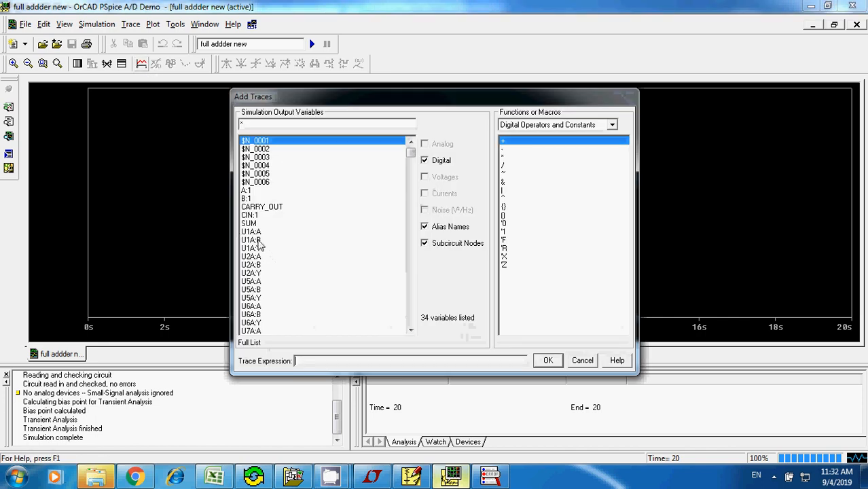
pyautogui.click(249, 222)
pyautogui.click(548, 361)
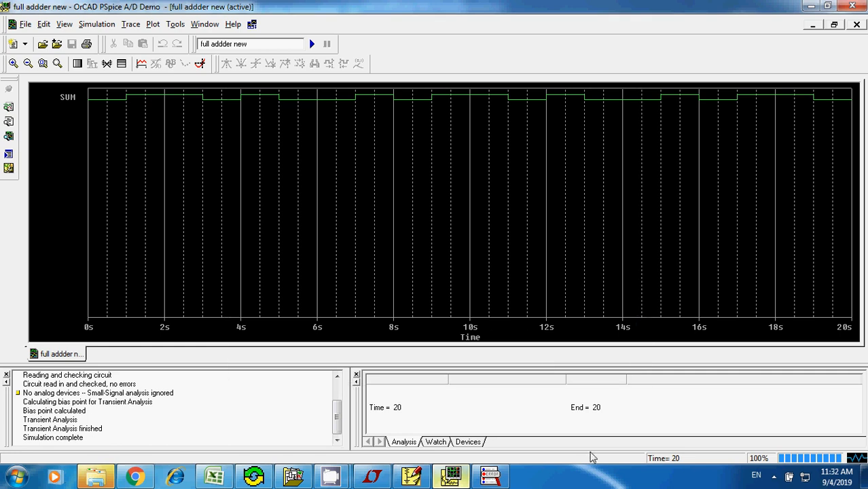
# - Check the schematic, add the CARRY_OUT trace to the simulation plot, and return to the schematic
pyautogui.click(411, 476)
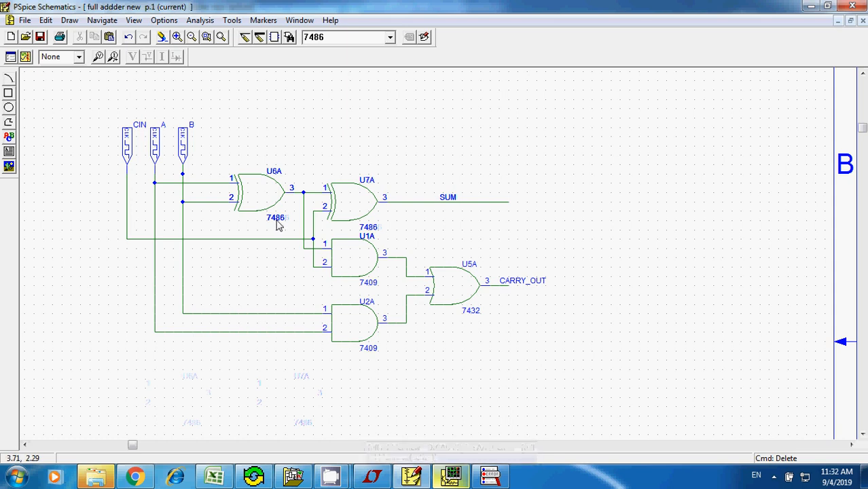
pyautogui.click(451, 476)
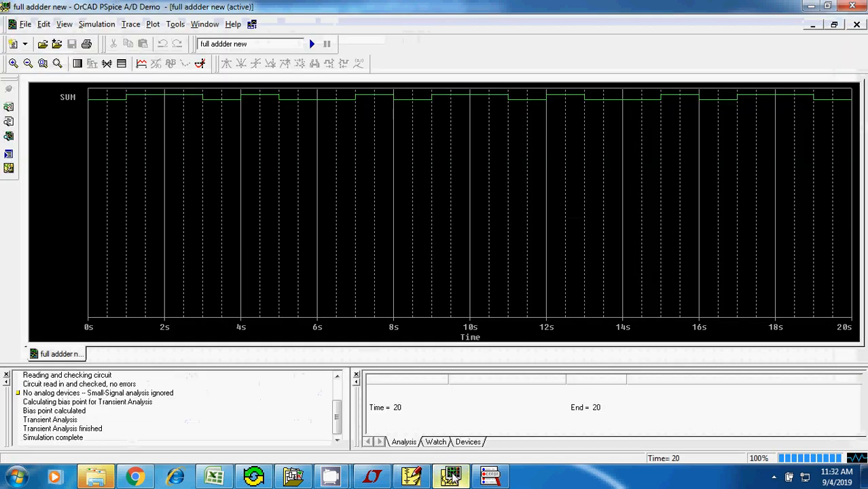
pyautogui.click(141, 64)
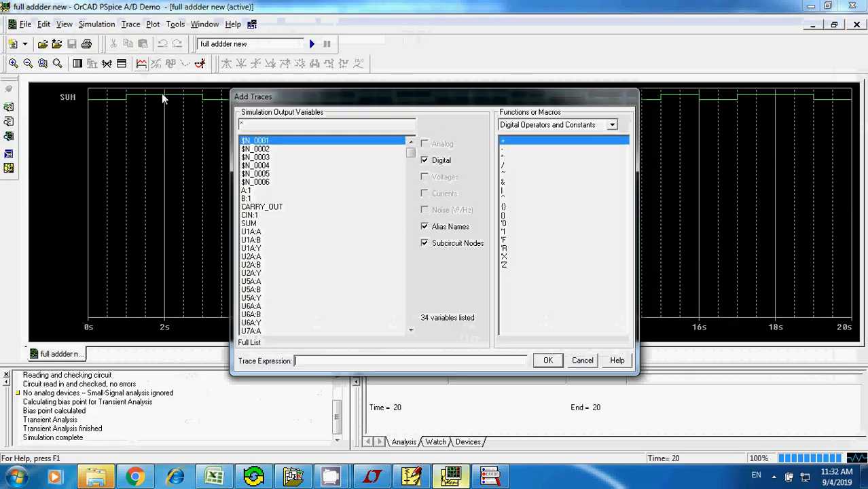
pyautogui.click(278, 207)
pyautogui.click(546, 361)
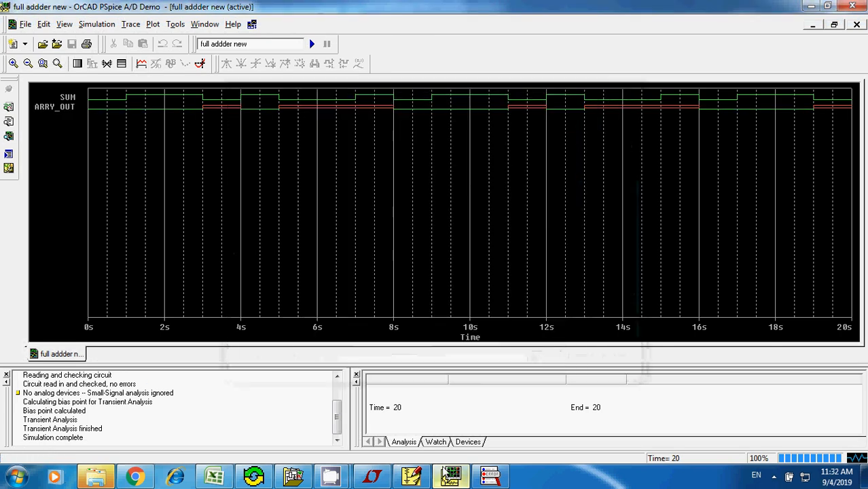
pyautogui.click(451, 477)
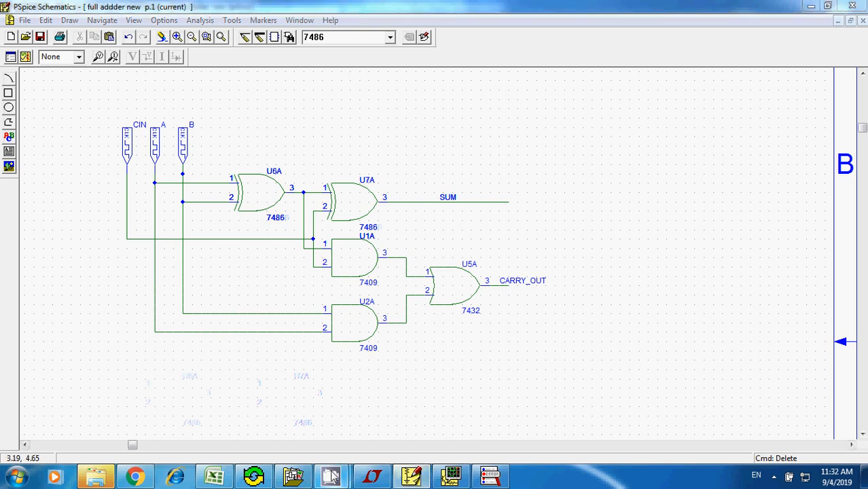
pyautogui.moveTo(331, 476)
pyautogui.click(291, 416)
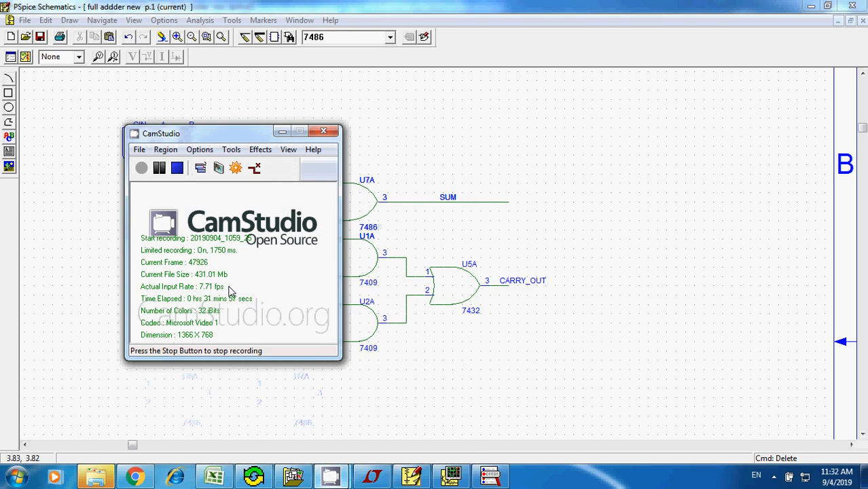
pyautogui.click(439, 159)
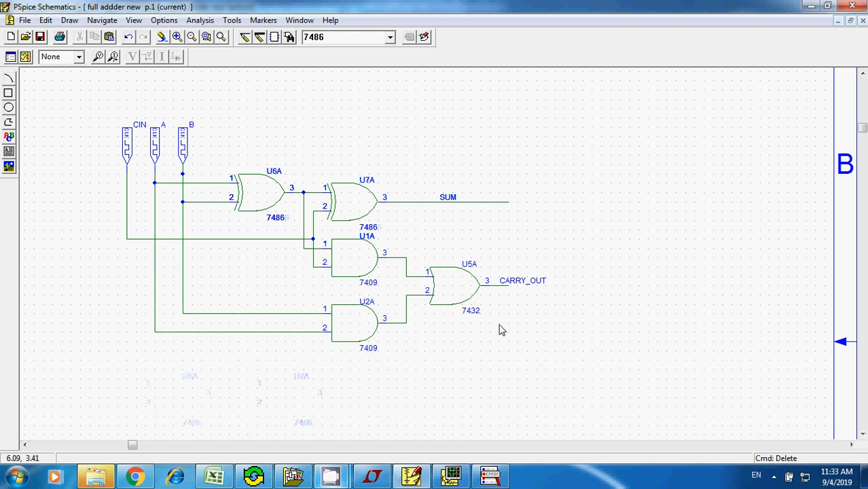
# - Open the part browser and look through the parts following 7486 for a replacement gate for the carry circuit
pyautogui.hotkey('ctrl', 'g')
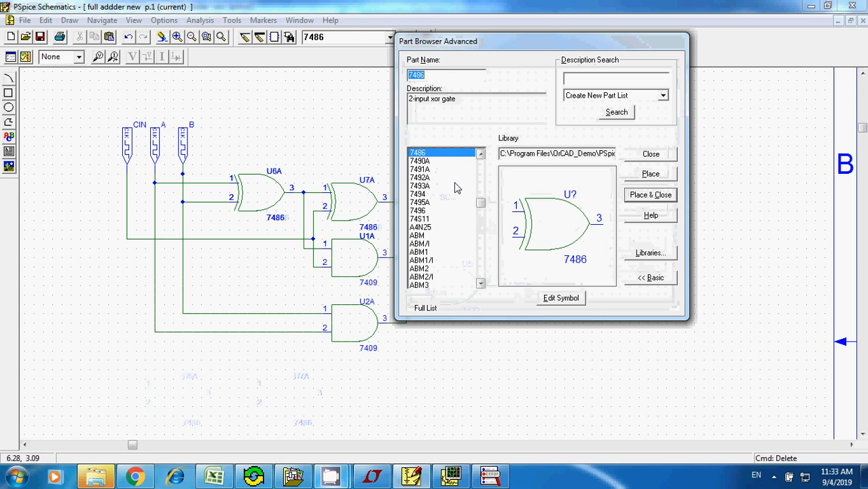
pyautogui.click(454, 156)
pyautogui.press('Down')
pyautogui.press('Down')
pyautogui.press('Down')
pyautogui.press('Down')
pyautogui.press('Down')
pyautogui.press('Down')
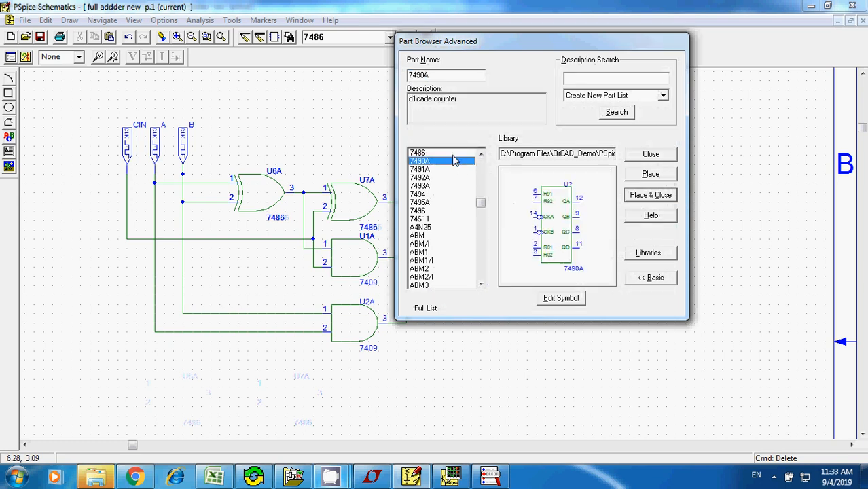
pyautogui.press('Down')
pyautogui.press('Down')
pyautogui.press('Down')
pyautogui.press('Down')
pyautogui.press('Down')
pyautogui.press('Down')
pyautogui.press('Down')
pyautogui.press('Down')
pyautogui.press('Down')
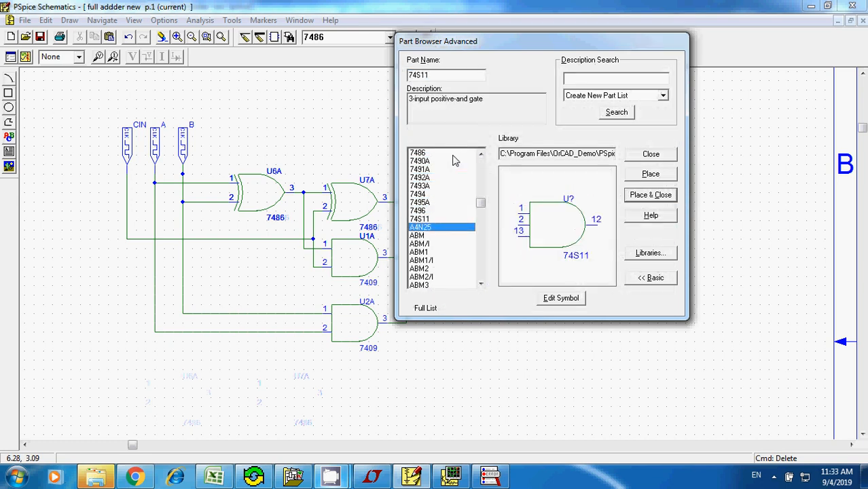
pyautogui.press('Down')
pyautogui.press('Down')
pyautogui.press('Down')
pyautogui.press('Down')
pyautogui.press('Down')
pyautogui.press('Down')
pyautogui.press('Down')
pyautogui.press('Down')
pyautogui.press('Down')
pyautogui.press('Down')
pyautogui.press('Down')
pyautogui.press('Down')
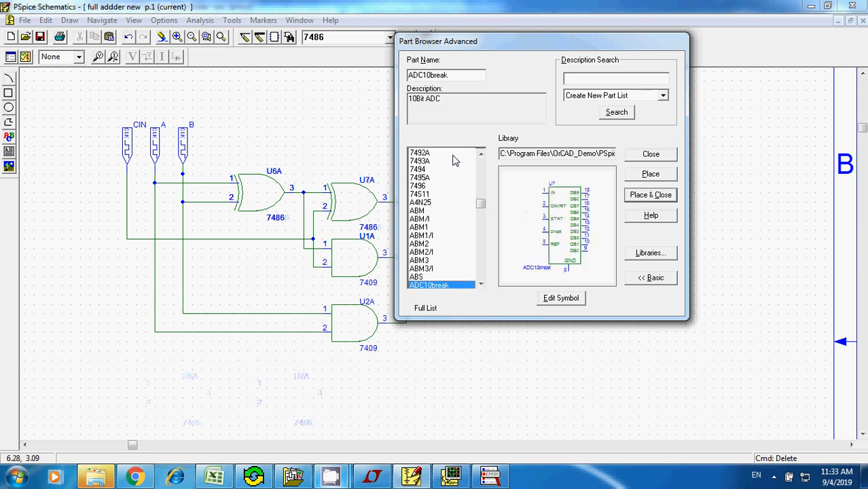
pyautogui.press('Down')
pyautogui.press('Down')
pyautogui.press('Down')
pyautogui.press('Down')
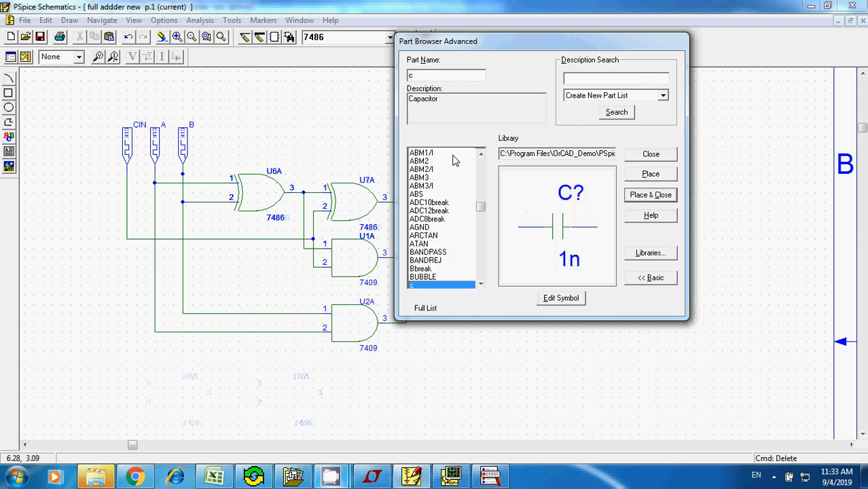
# - Browse the part library backward to the 7432 2-input OR gate, checking each part's description for a suitable replacement gate
pyautogui.press('Up')
pyautogui.press('Up')
pyautogui.press('Up')
pyautogui.press('Up')
pyautogui.press('Up')
pyautogui.press('Up')
pyautogui.press('Up')
pyautogui.press('Up')
pyautogui.press('Up')
pyautogui.press('Up')
pyautogui.press('Up')
pyautogui.press('Up')
pyautogui.press('Up')
pyautogui.press('Up')
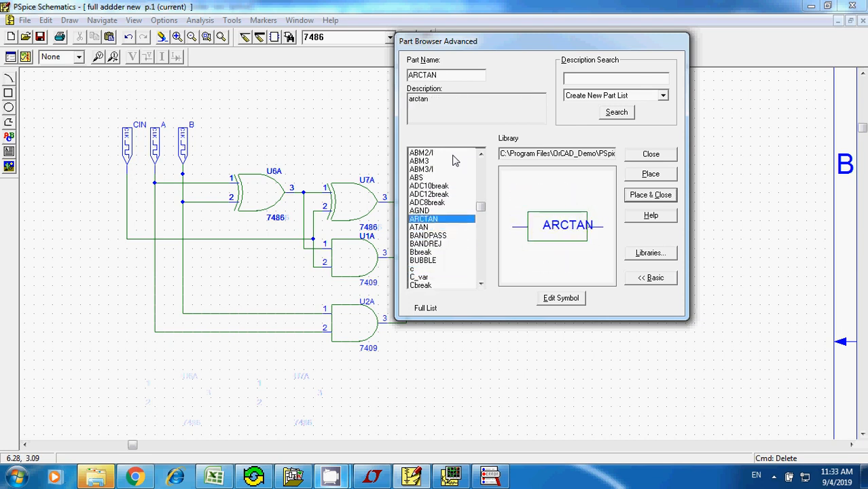
pyautogui.press('Up')
pyautogui.press('Up')
pyautogui.press('Up')
pyautogui.press('Up')
pyautogui.press('Up')
pyautogui.press('Up')
pyautogui.press('Up')
pyautogui.press('Up')
pyautogui.press('Up')
pyautogui.press('Up')
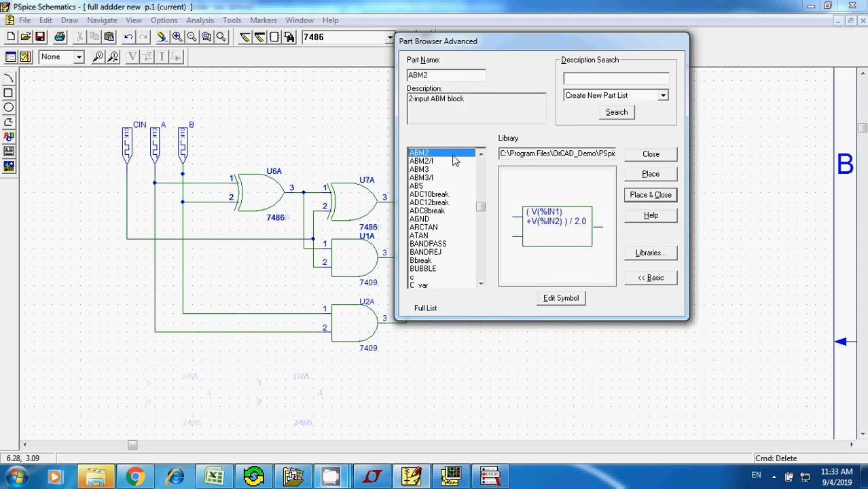
pyautogui.press('Up')
pyautogui.press('Up')
pyautogui.press('Up')
pyautogui.press('Up')
pyautogui.press('Up')
pyautogui.press('Up')
pyautogui.press('Up')
pyautogui.press('Up')
pyautogui.press('Up')
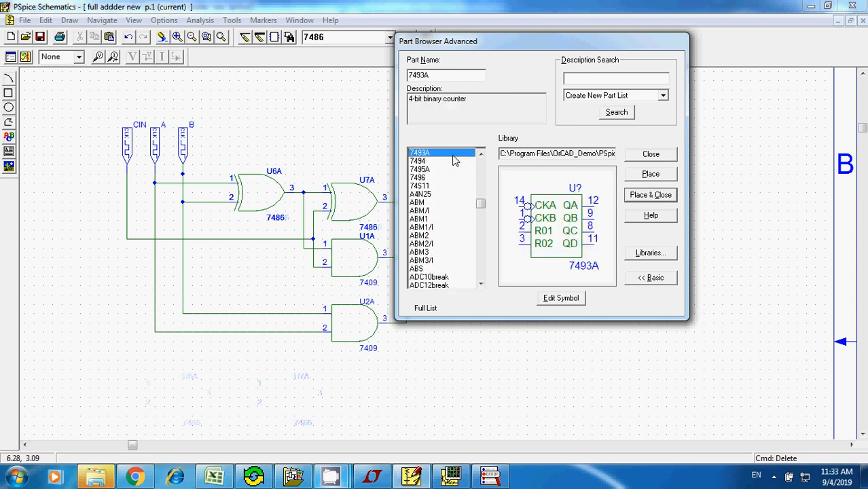
pyautogui.press('Up')
pyautogui.press('Up')
pyautogui.press('Up')
pyautogui.press('Up')
pyautogui.press('Up')
pyautogui.press('Up')
pyautogui.press('Up')
pyautogui.press('Up')
pyautogui.press('Up')
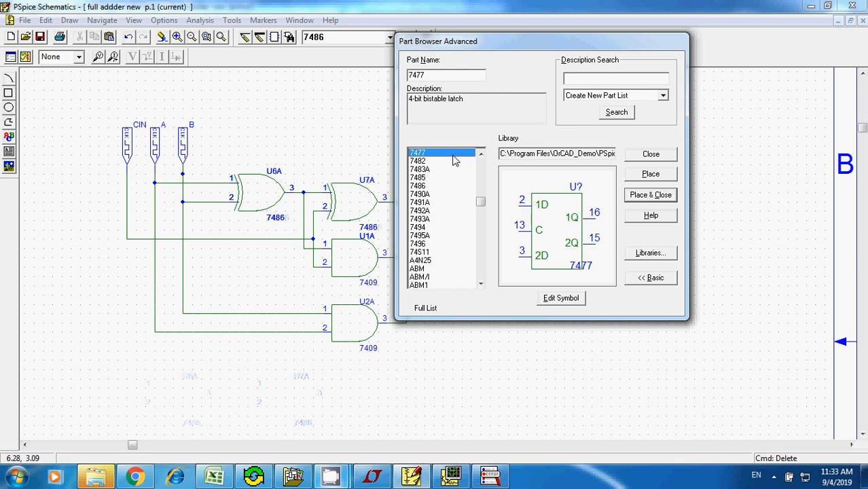
pyautogui.press('Up')
pyautogui.press('Up')
pyautogui.press('Up')
pyautogui.press('Up')
pyautogui.press('Up')
pyautogui.press('Up')
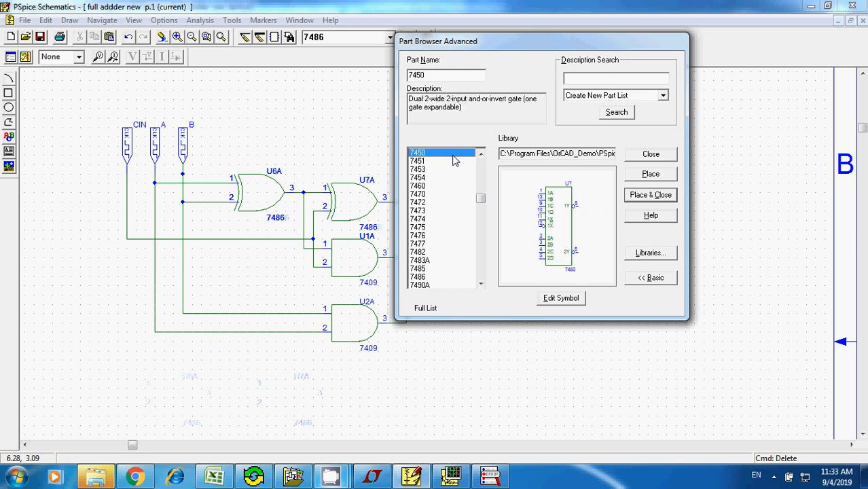
pyautogui.press('Up')
pyautogui.press('Up')
pyautogui.press('Up')
pyautogui.press('Up')
pyautogui.press('Up')
pyautogui.press('Up')
pyautogui.press('Up')
pyautogui.press('Up')
pyautogui.press('Up')
pyautogui.press('Up')
pyautogui.press('Up')
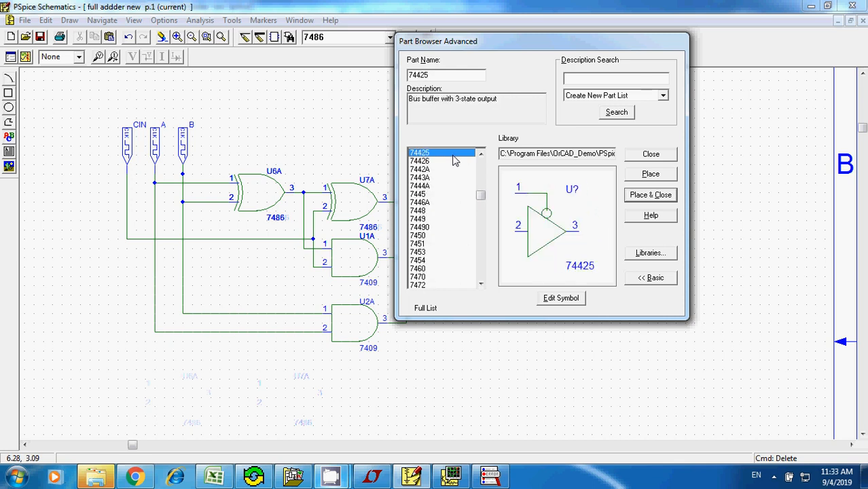
pyautogui.press('Up')
pyautogui.press('Up')
pyautogui.press('Up')
pyautogui.press('Up')
pyautogui.press('Up')
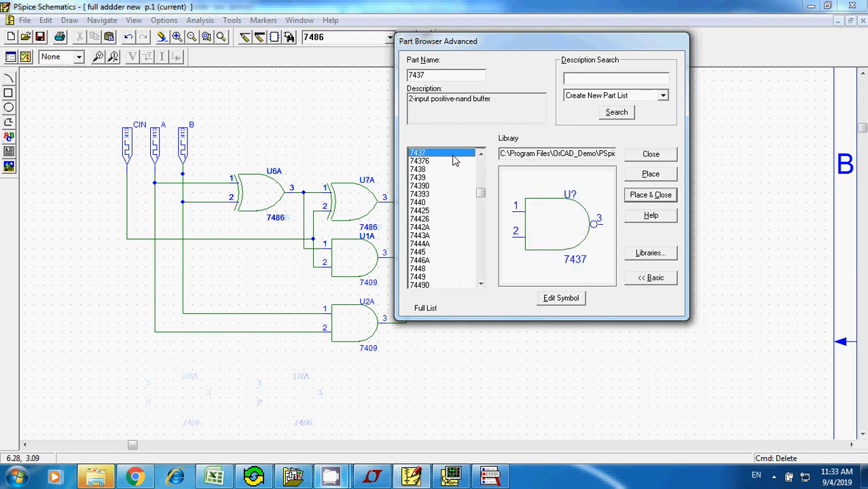
pyautogui.press('Up')
pyautogui.press('Up')
pyautogui.press('Up')
pyautogui.press('Up')
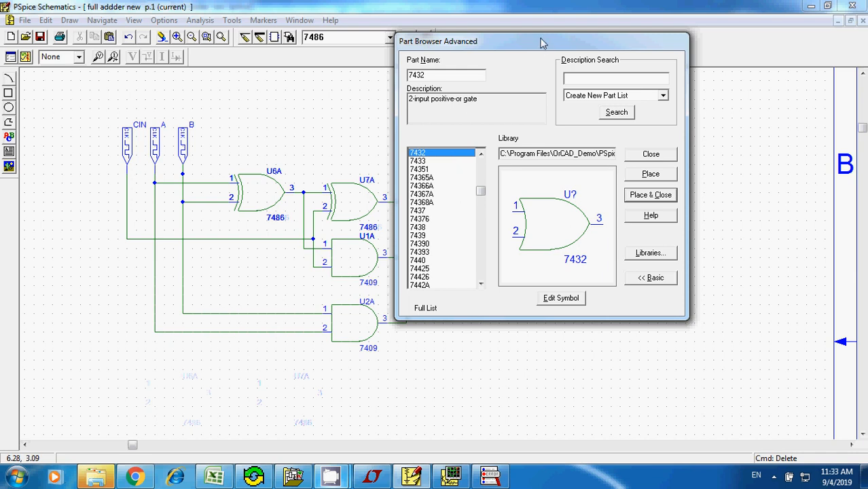
# - Browse the part library backward from 7432 to the 7408 2-input AND gate, keeping the schematic in view beside the part browser
pyautogui.moveTo(547, 48); pyautogui.dragTo(688, 50)
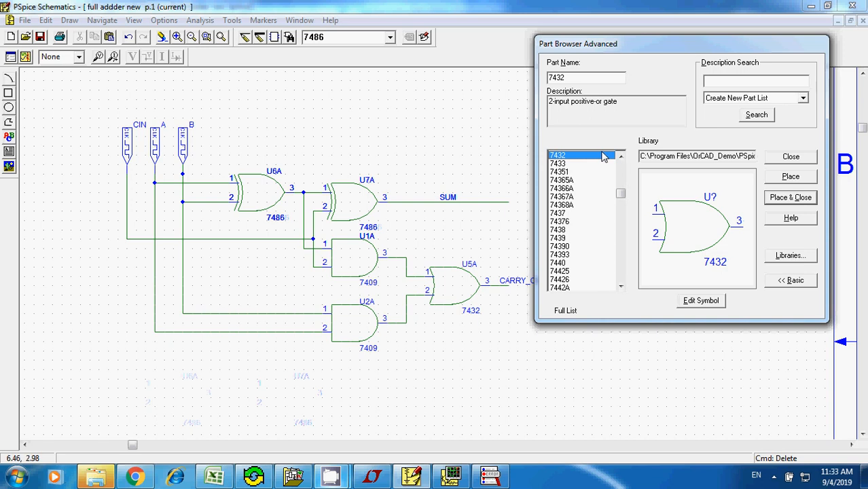
pyautogui.press('Up')
pyautogui.press('Up')
pyautogui.press('Up')
pyautogui.press('Up')
pyautogui.press('Up')
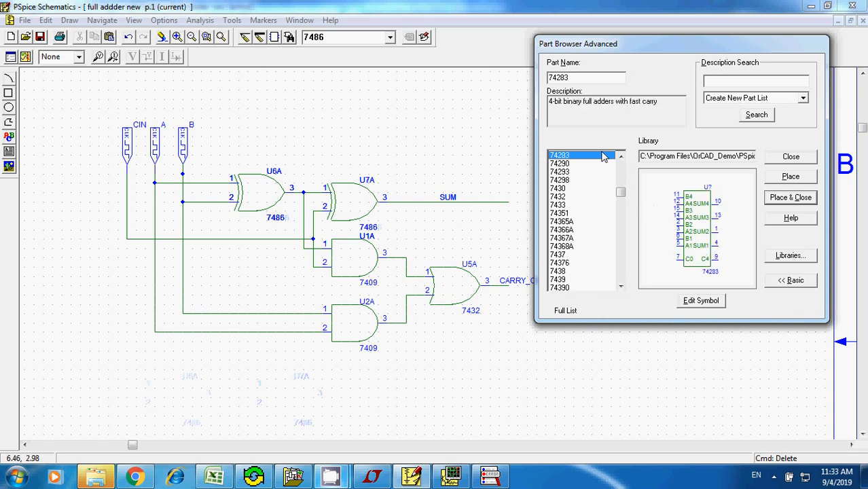
pyautogui.press('Up')
pyautogui.press('Up')
pyautogui.press('Up')
pyautogui.press('Up')
pyautogui.press('Up')
pyautogui.press('Up')
pyautogui.press('Up')
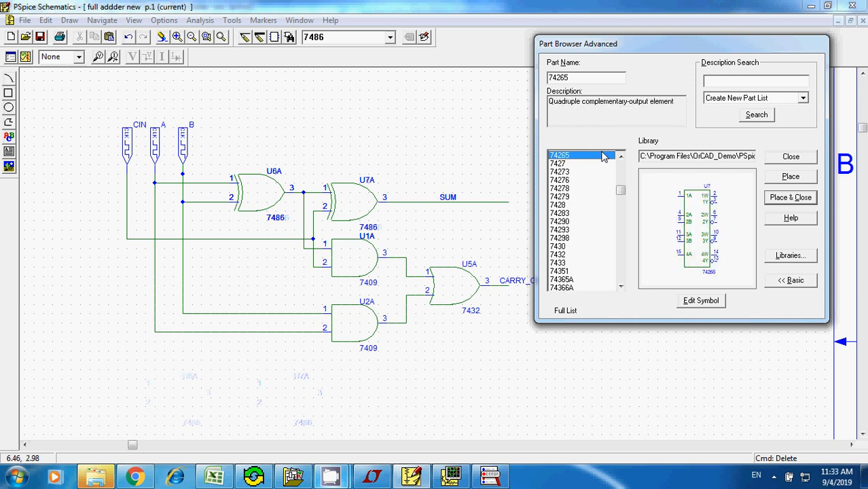
pyautogui.press('Up')
pyautogui.press('Up')
pyautogui.press('Up')
pyautogui.press('Up')
pyautogui.press('Up')
pyautogui.press('Up')
pyautogui.press('Up')
pyautogui.press('Up')
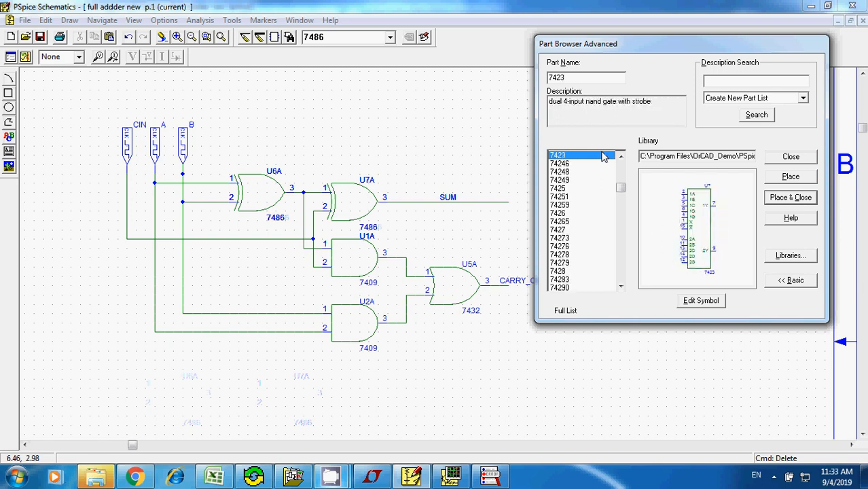
pyautogui.press('Up')
pyautogui.press('Up')
pyautogui.press('Up')
pyautogui.press('Up')
pyautogui.press('Up')
pyautogui.press('Up')
pyautogui.press('Up')
pyautogui.press('Up')
pyautogui.press('Up')
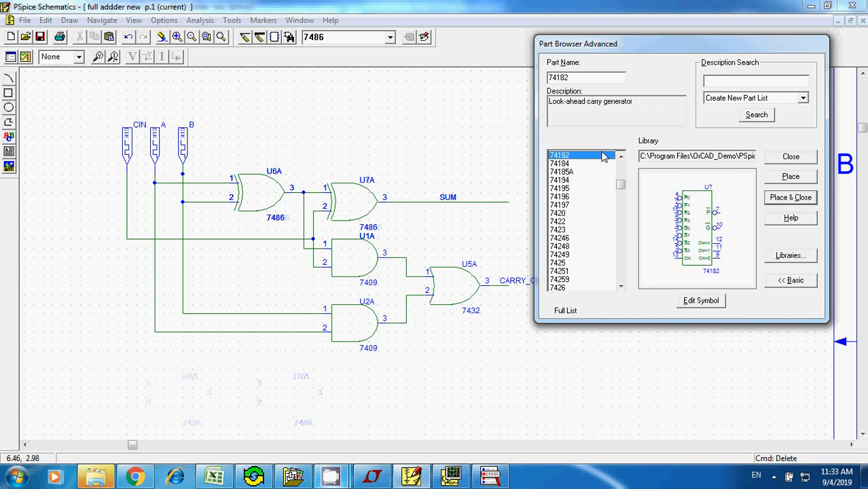
pyautogui.press('Up')
pyautogui.press('Up')
pyautogui.press('Up')
pyautogui.press('Up')
pyautogui.press('Up')
pyautogui.press('Up')
pyautogui.press('Up')
pyautogui.press('Up')
pyautogui.press('Up')
pyautogui.press('Up')
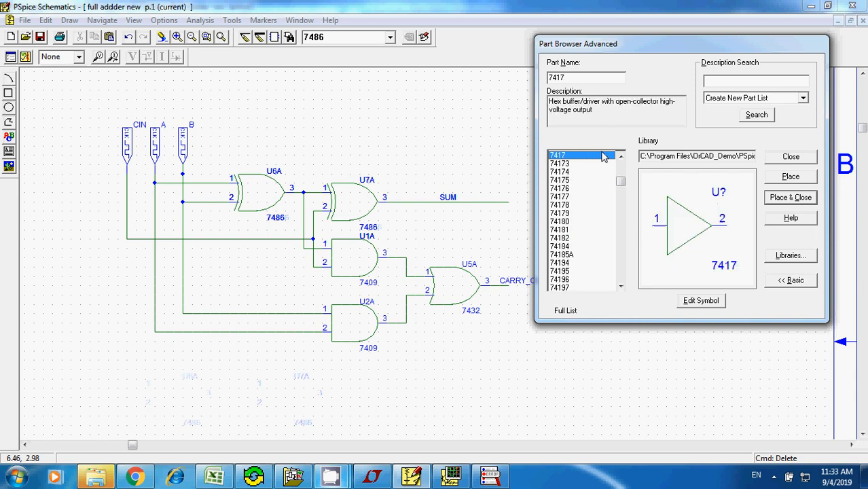
pyautogui.press('Up')
pyautogui.press('Up')
pyautogui.press('Up')
pyautogui.press('Up')
pyautogui.press('Up')
pyautogui.press('Up')
pyautogui.press('Up')
pyautogui.press('Up')
pyautogui.press('Up')
pyautogui.press('Up')
pyautogui.press('Up')
pyautogui.press('Up')
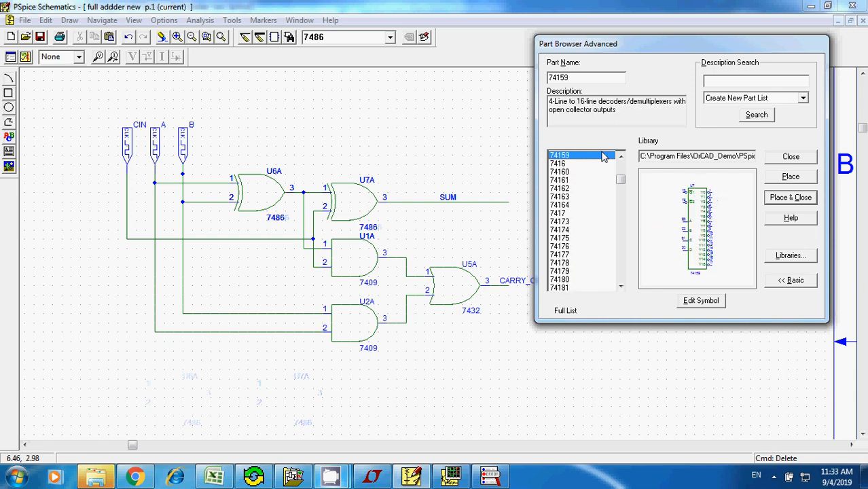
pyautogui.press('Up')
pyautogui.press('Up')
pyautogui.press('Up')
pyautogui.press('Up')
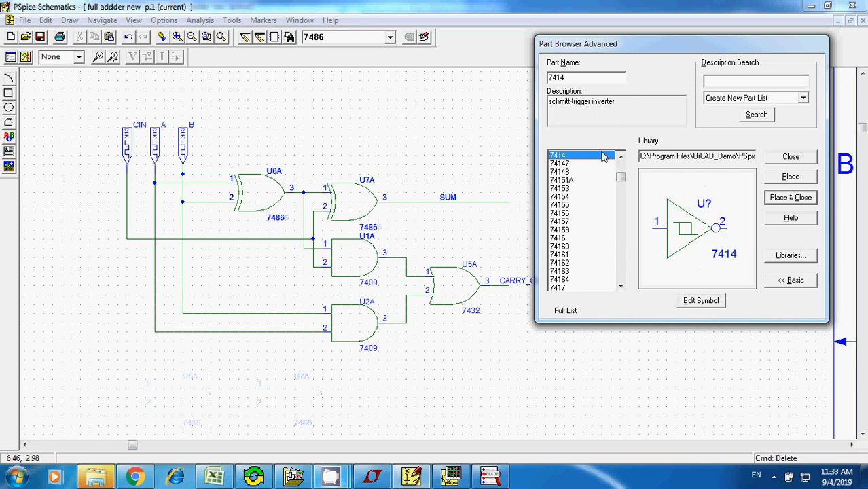
pyautogui.press('Down')
pyautogui.press('Up')
pyautogui.press('Up')
pyautogui.press('Up')
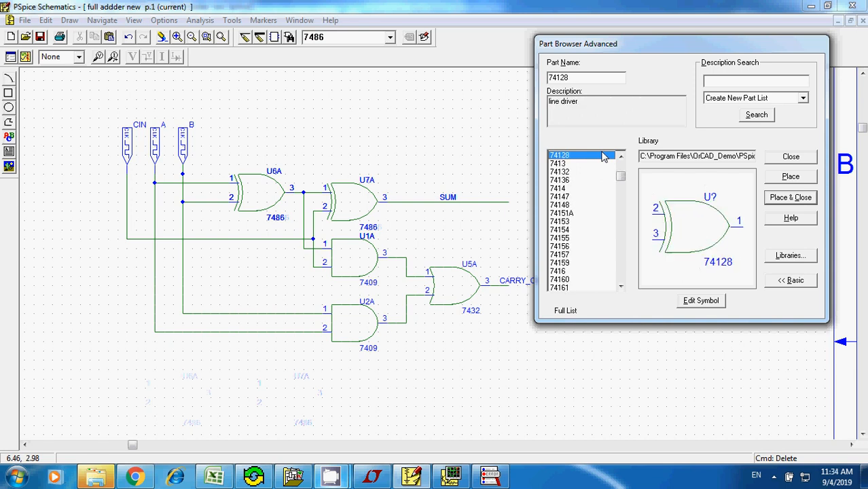
pyautogui.press('Down')
pyautogui.press('Up')
pyautogui.press('Up')
pyautogui.press('Up')
pyautogui.press('Up')
pyautogui.press('Up')
pyautogui.press('Up')
pyautogui.press('Up')
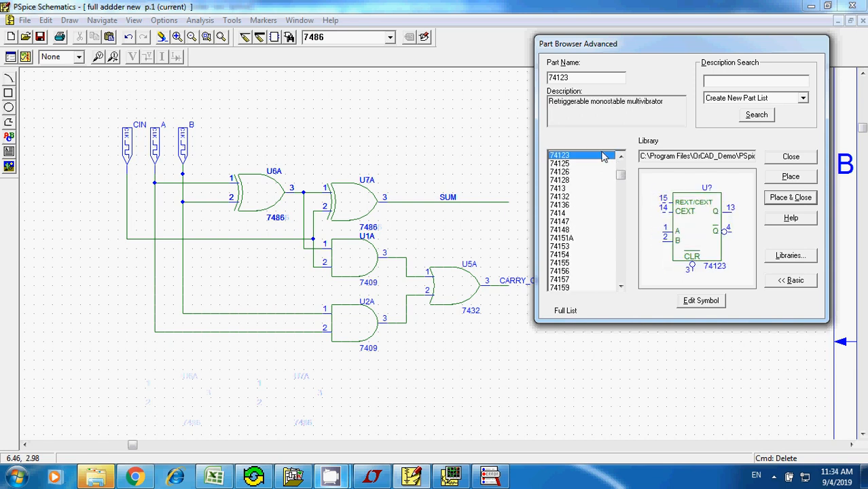
pyautogui.press('Up')
pyautogui.press('Up')
pyautogui.press('Up')
pyautogui.press('Up')
pyautogui.press('Up')
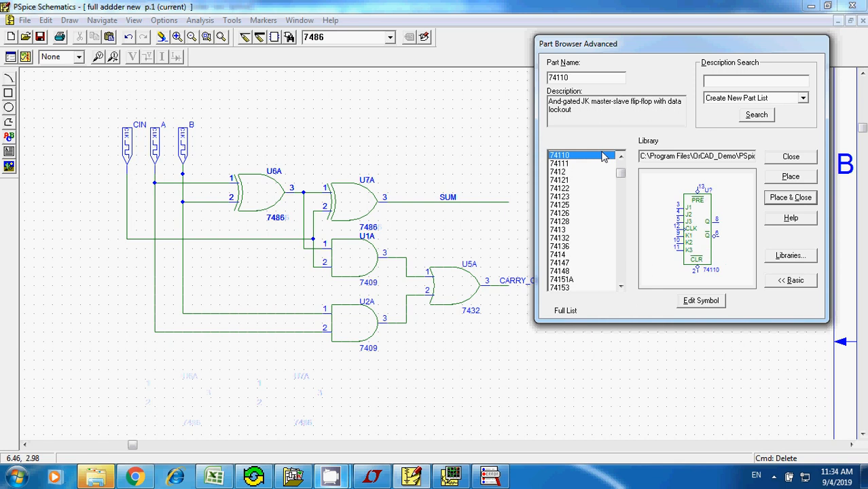
pyautogui.press('Up')
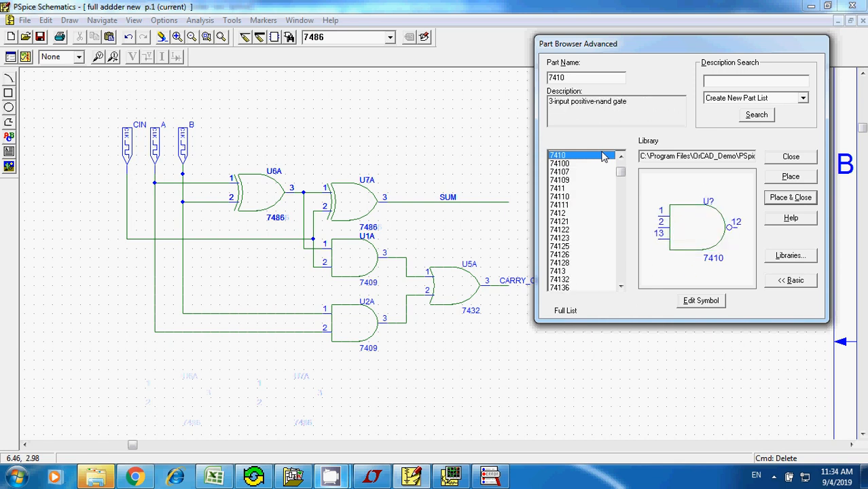
pyautogui.press('Up')
pyautogui.press('Up')
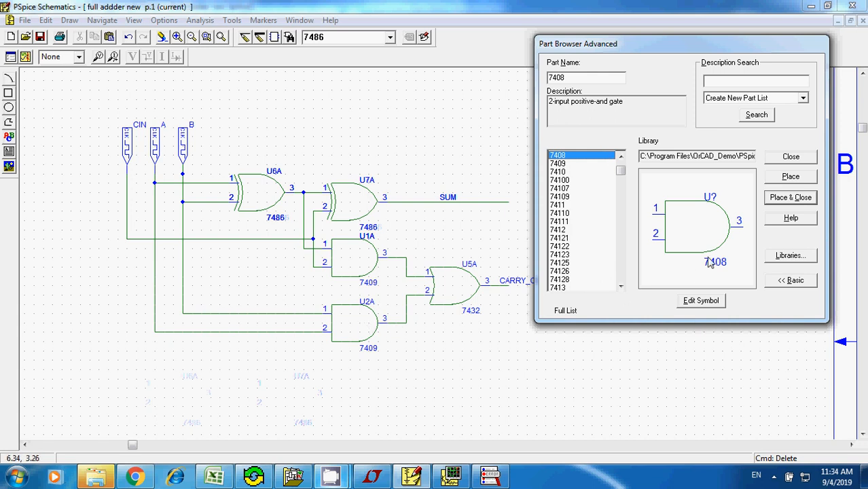
# - Place two 7408 AND gates in the empty area below the full adder circuit and close the part browser
pyautogui.click(787, 178)
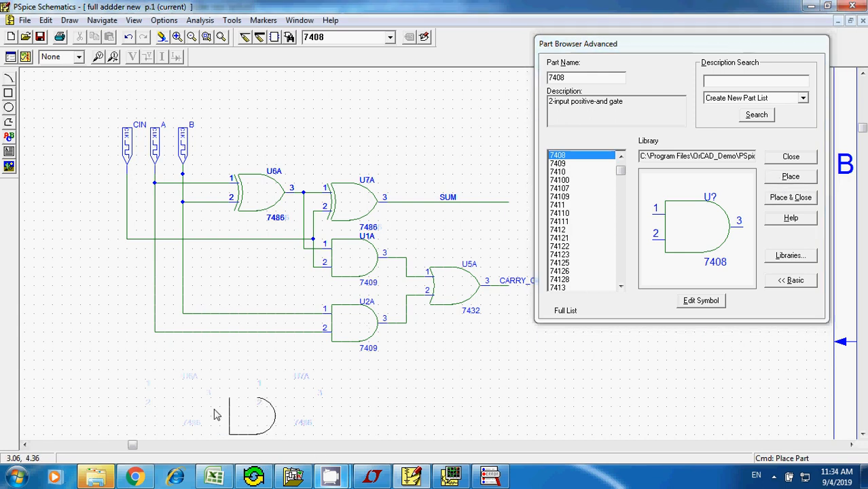
pyautogui.click(223, 389)
pyautogui.click(335, 389)
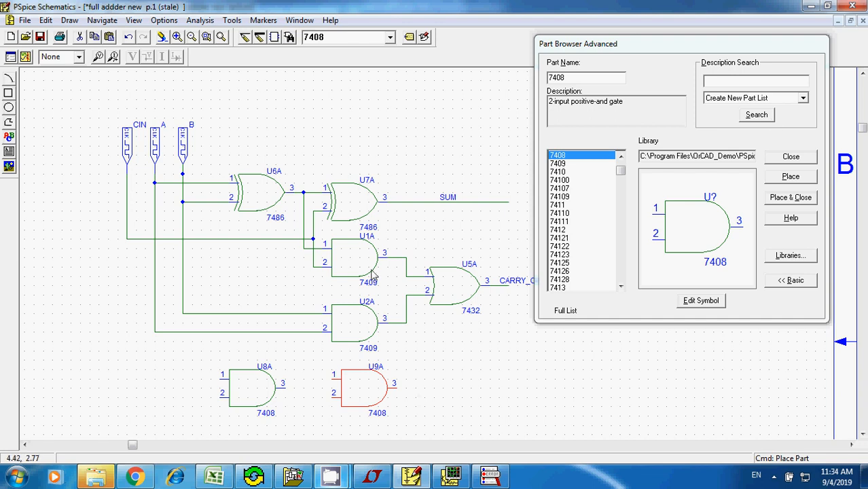
pyautogui.click(791, 157)
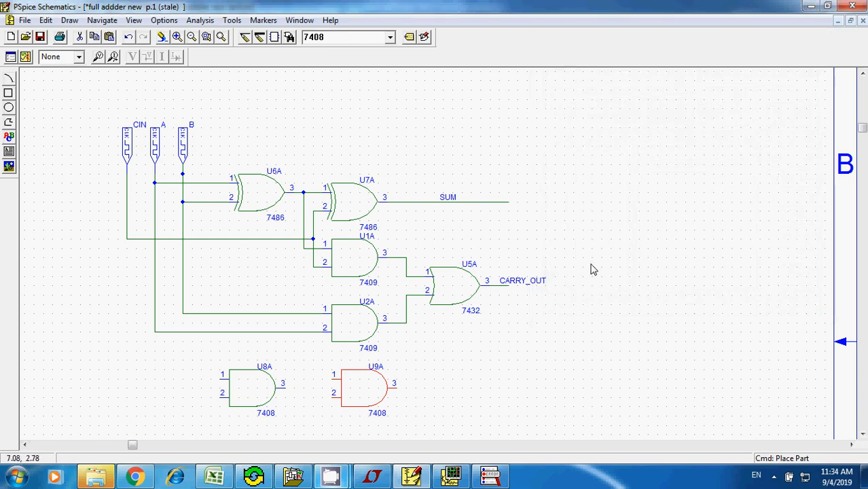
# - Delete both 7409 AND gates and move the two 7408 gates into their places on the existing wires
pyautogui.click(354, 258)
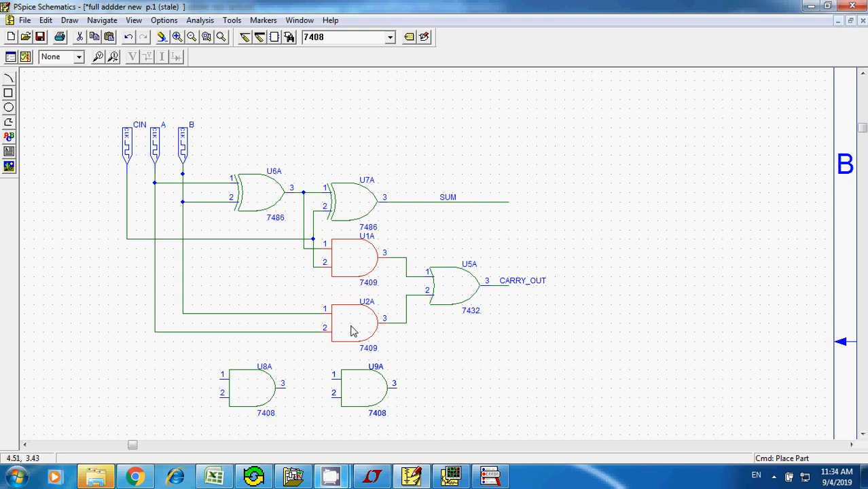
pyautogui.press('Delete')
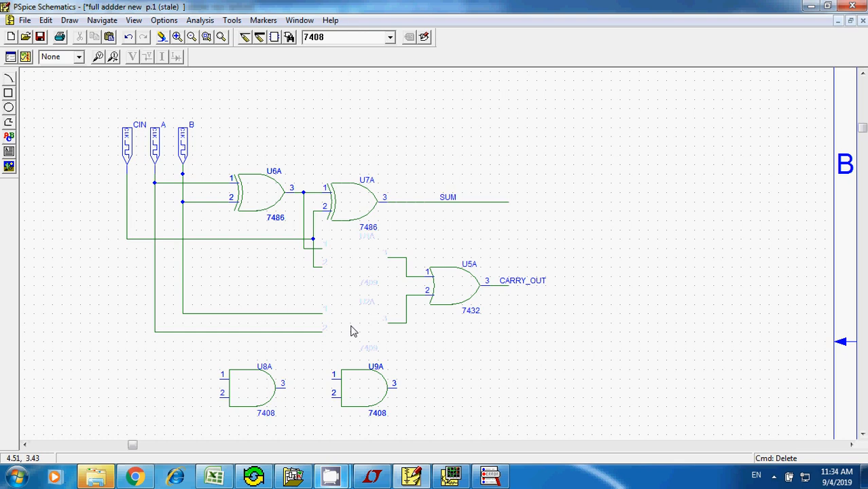
pyautogui.click(263, 392)
pyautogui.moveTo(263, 391); pyautogui.dragTo(367, 258)
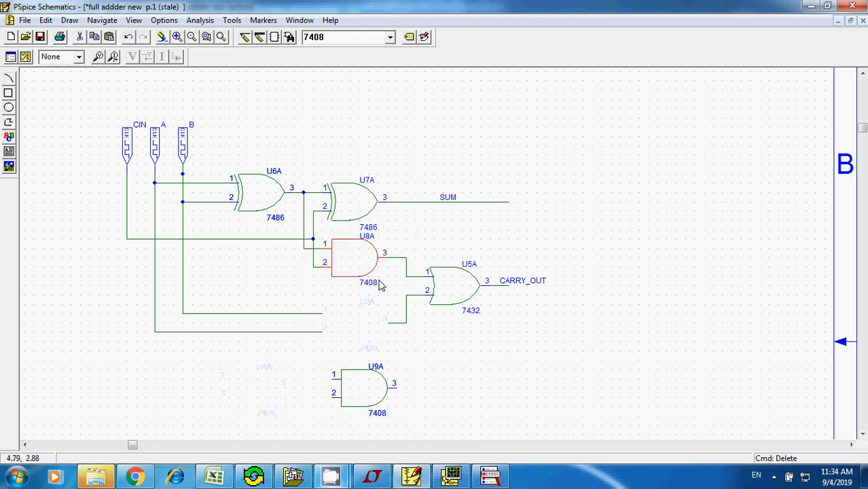
pyautogui.click(369, 401)
pyautogui.moveTo(368, 401); pyautogui.dragTo(358, 341)
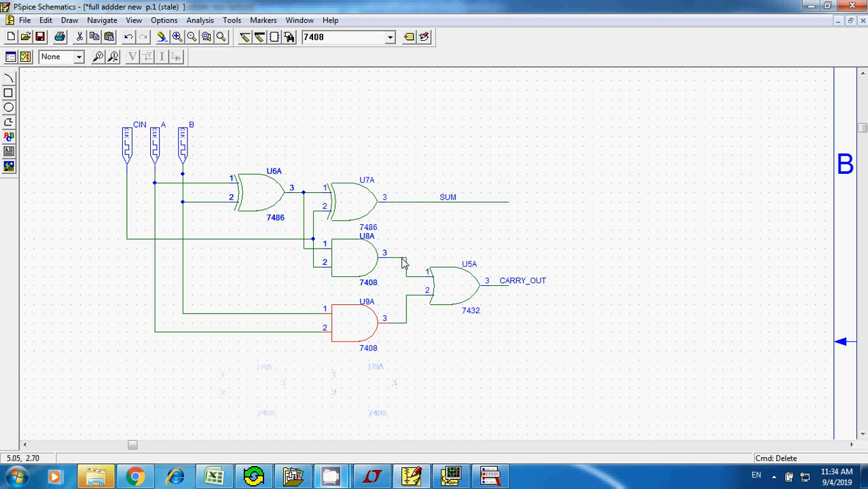
# - Label the wire from the upper AND gate's output to the OR gate as TEST
pyautogui.click(401, 259)
pyautogui.click(46, 21)
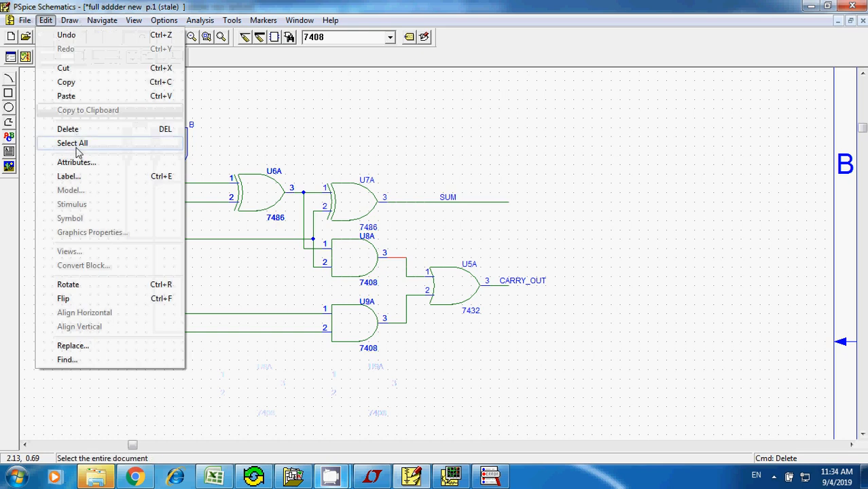
pyautogui.click(74, 179)
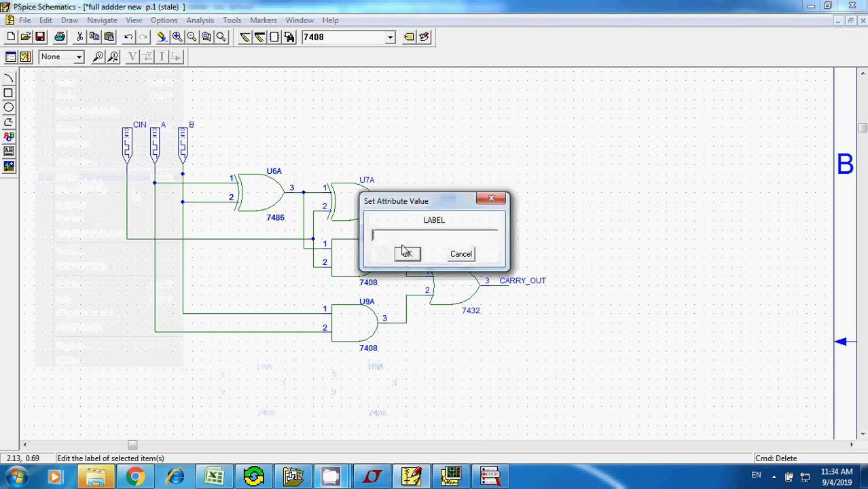
pyautogui.write('TEST')
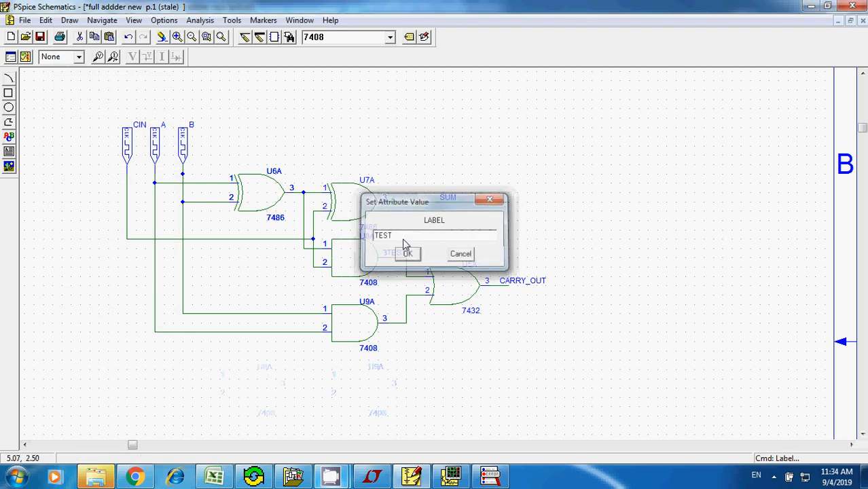
pyautogui.click(407, 253)
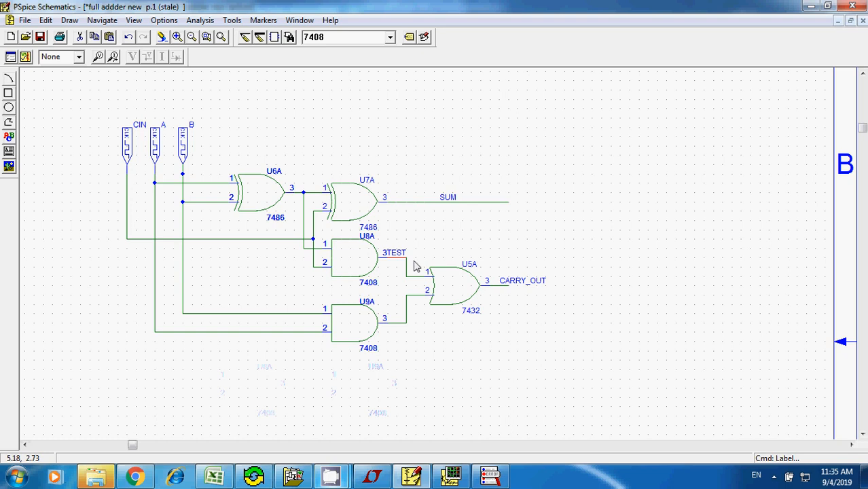
# - Simulate the updated circuit and add the CARRY_OUT trace to the PSpice A/D plot
pyautogui.click(199, 20)
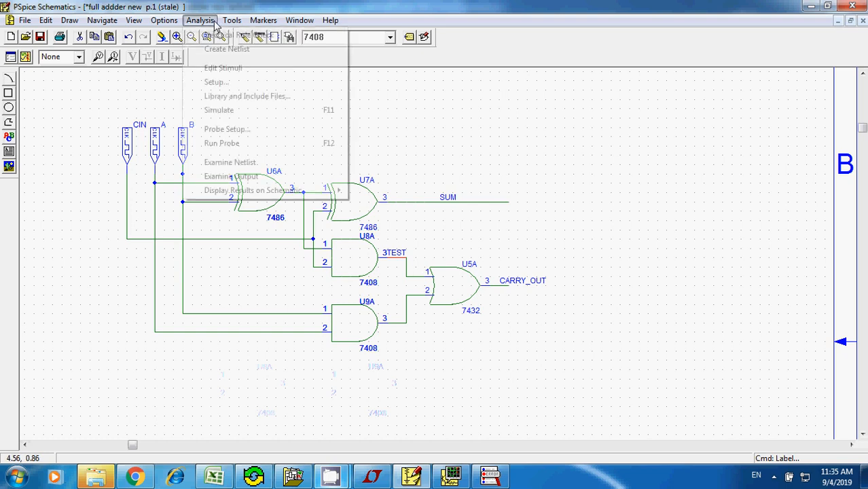
pyautogui.click(232, 110)
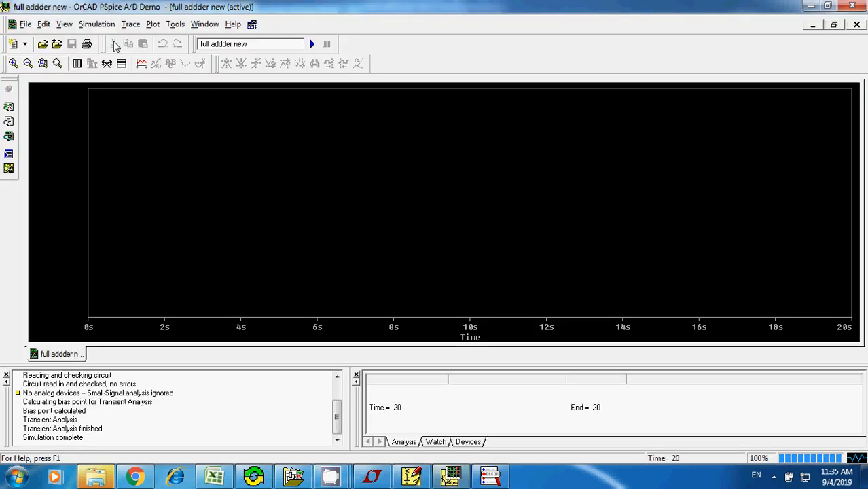
pyautogui.click(141, 63)
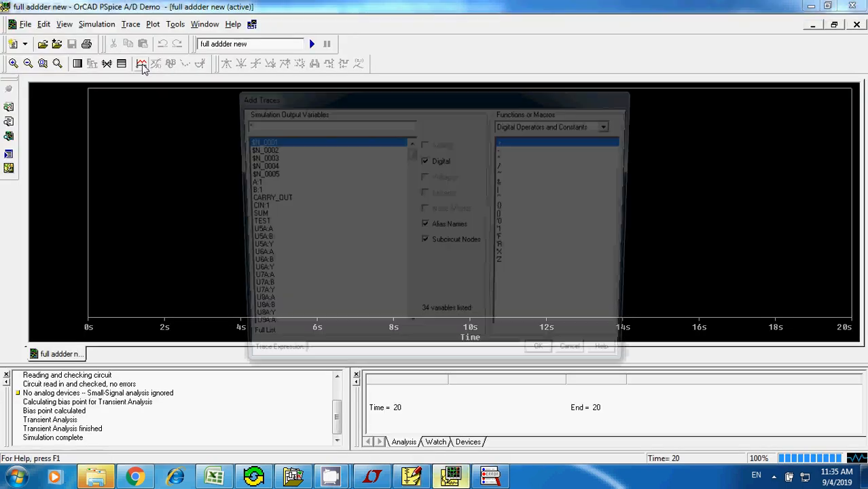
pyautogui.click(261, 198)
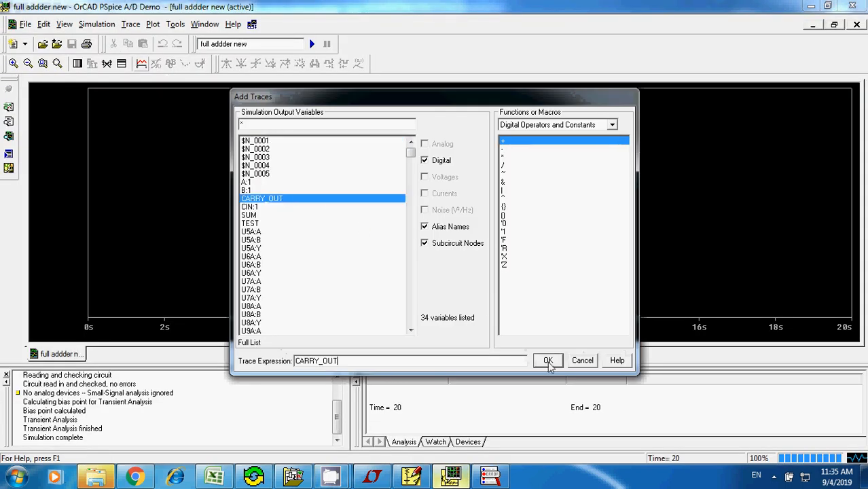
pyautogui.click(548, 360)
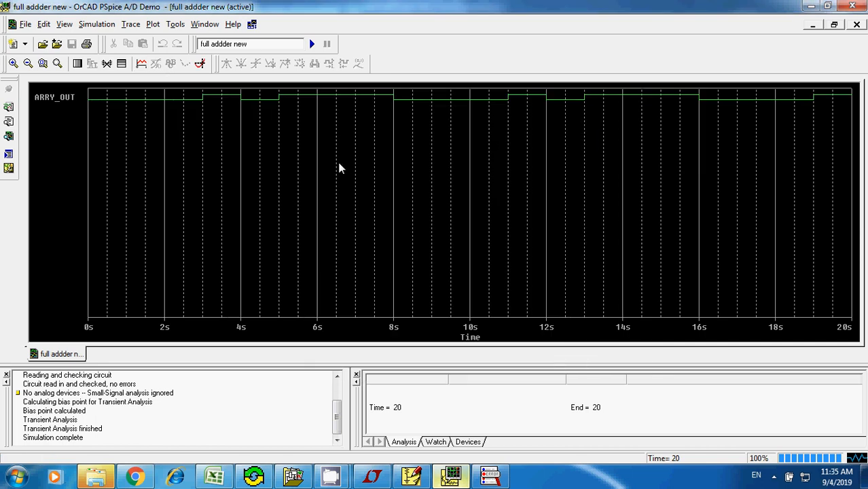
# - Check the schematic, return to the simulation plot, and replace the CARRY_OUT trace with CIN:1
pyautogui.click(411, 476)
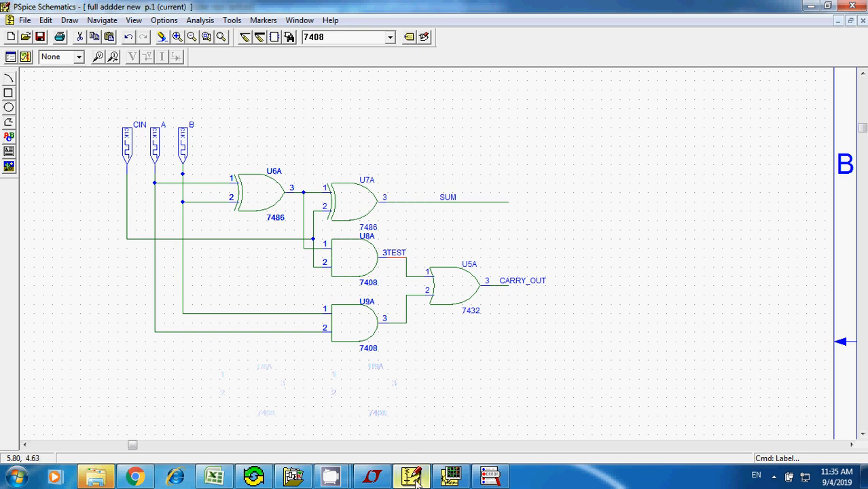
pyautogui.click(452, 476)
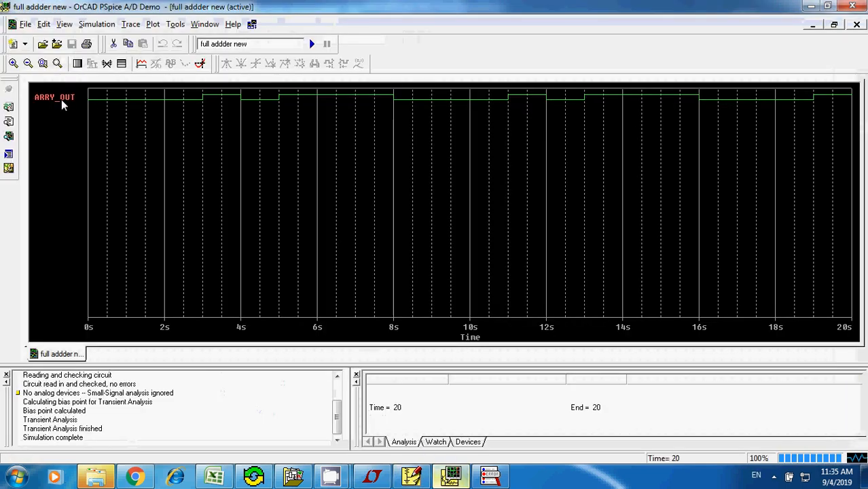
pyautogui.press('Delete')
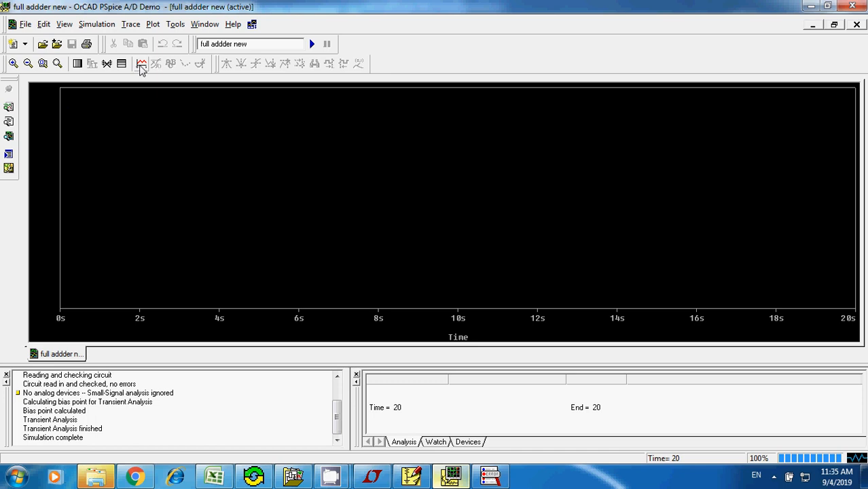
pyautogui.click(142, 63)
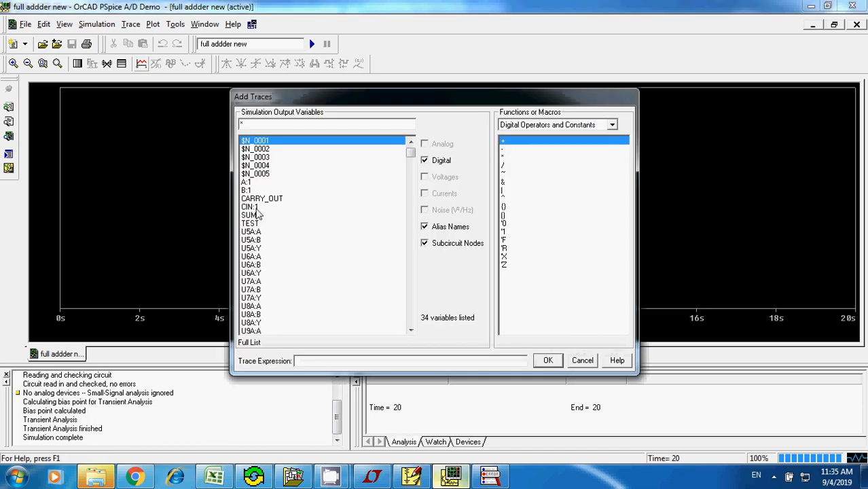
pyautogui.click(255, 207)
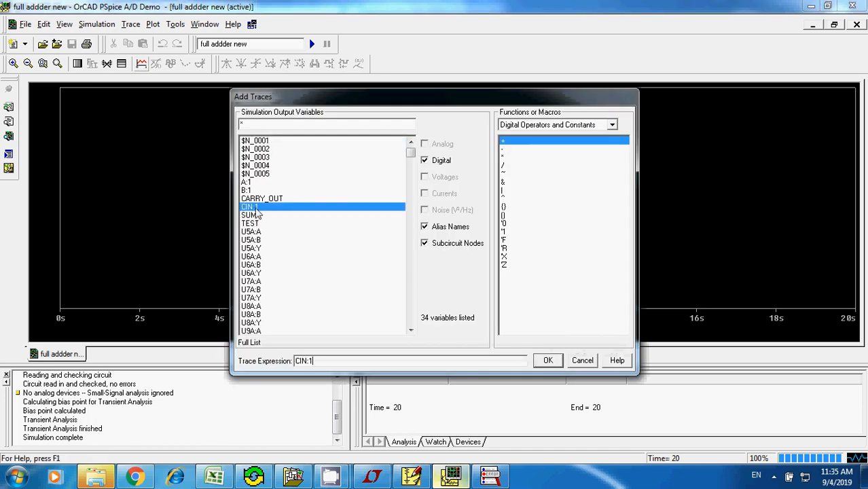
pyautogui.click(547, 361)
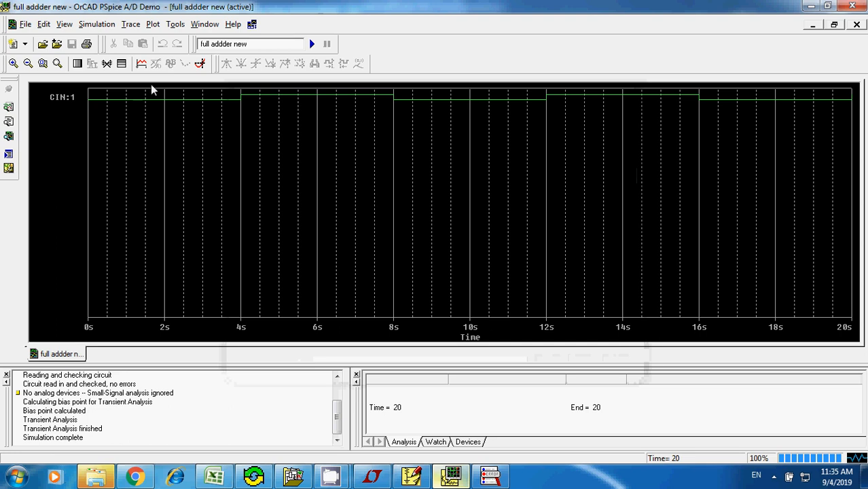
# - Add the A:1 and B:1 input traces to the plot below CIN:1
pyautogui.click(142, 64)
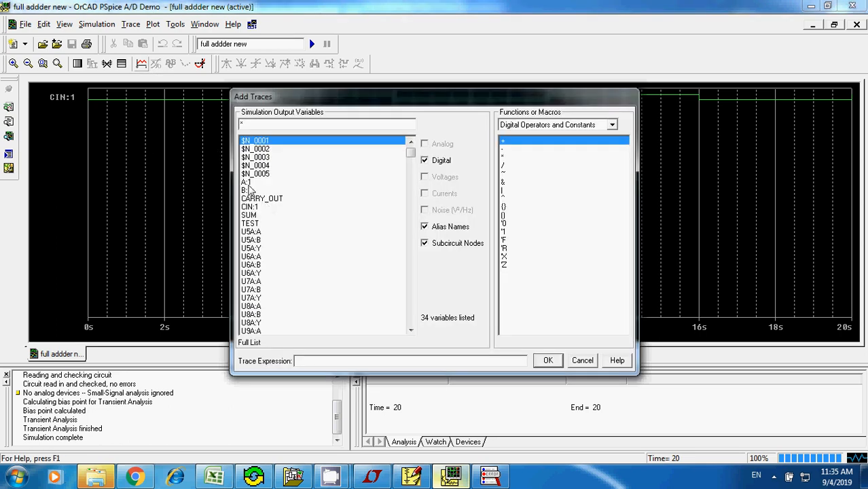
pyautogui.click(247, 182)
pyautogui.click(548, 360)
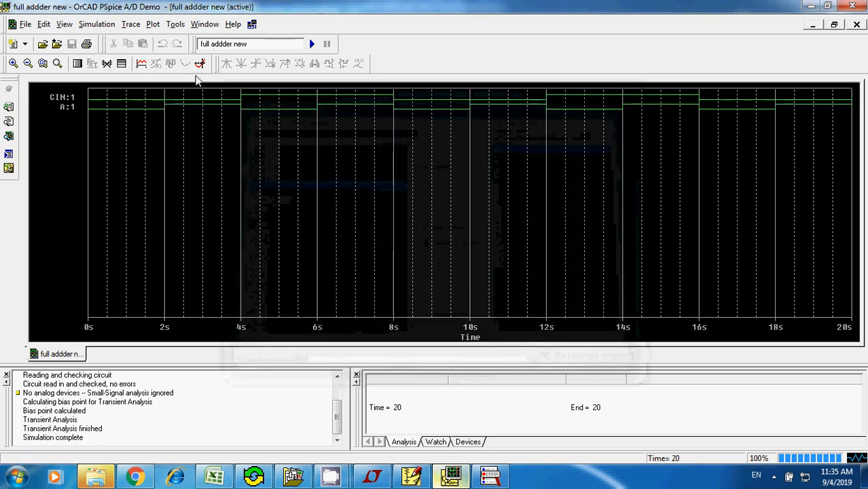
pyautogui.click(142, 64)
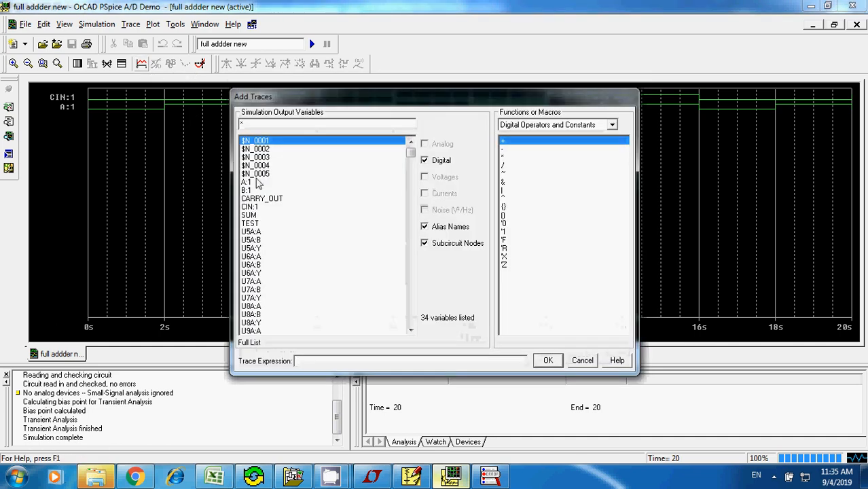
pyautogui.click(251, 191)
pyautogui.click(550, 360)
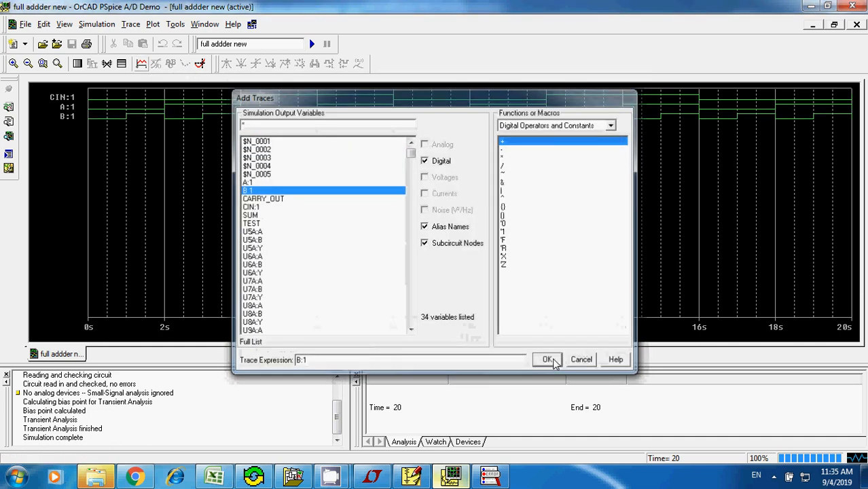
# - Add the SUM and CARRY_OUT output traces to the plot below the inputs
pyautogui.click(145, 66)
pyautogui.click(252, 215)
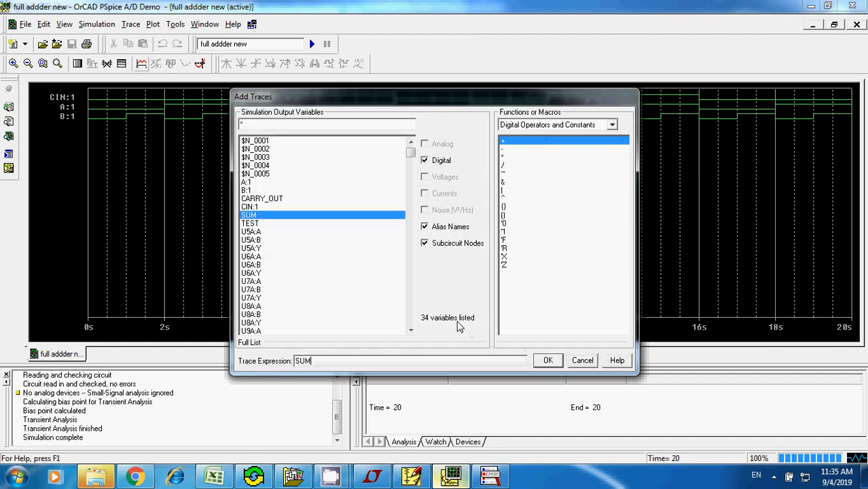
pyautogui.click(547, 361)
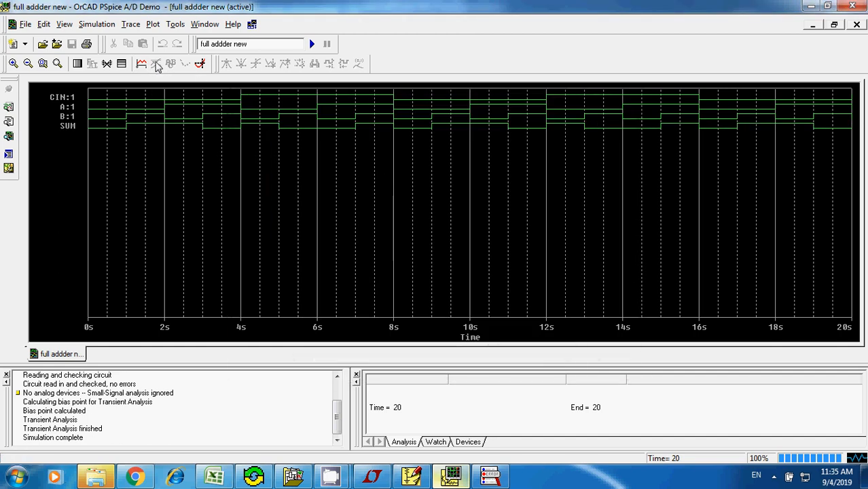
pyautogui.click(140, 63)
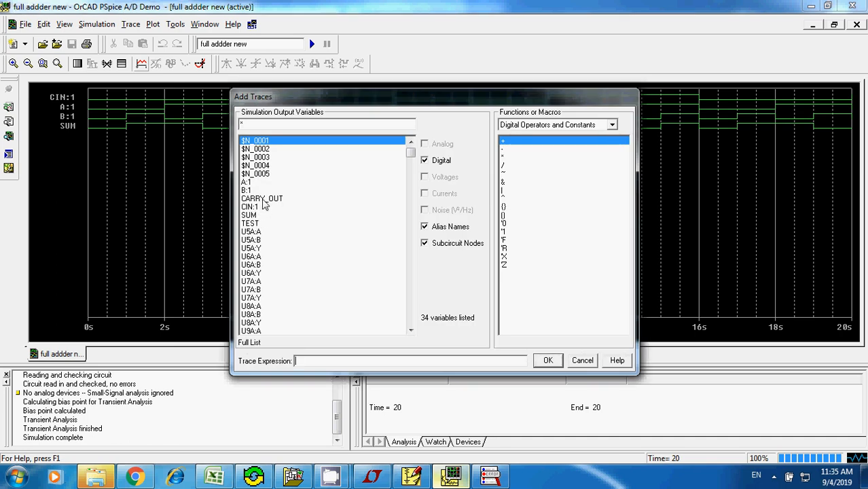
pyautogui.click(264, 200)
pyautogui.click(548, 361)
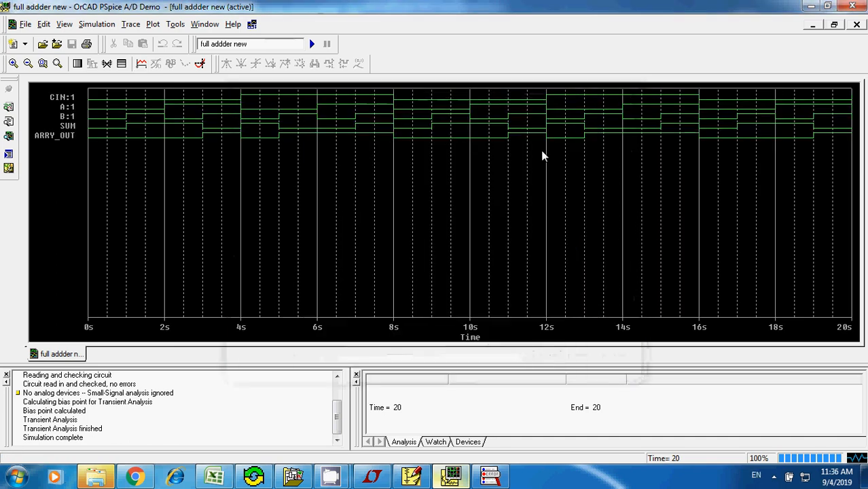
# - Reduce the PSpice A/D window from full screen, stretch it taller, and display the probe cursor on the traces
pyautogui.click(835, 24)
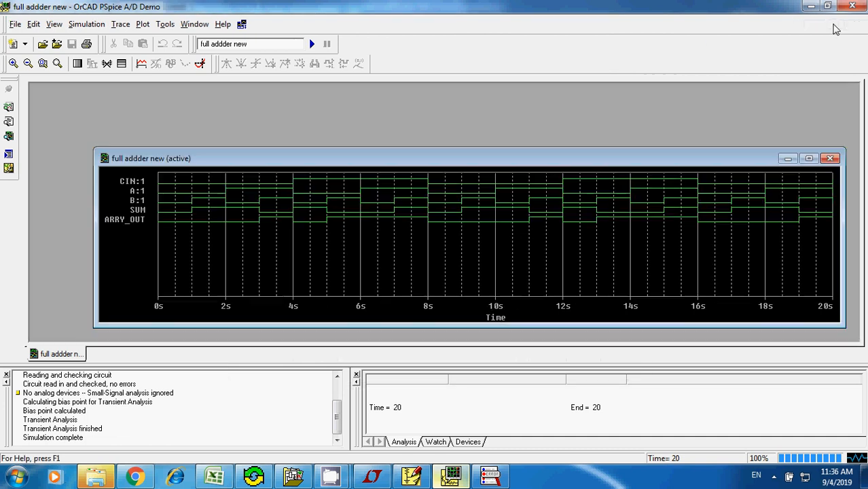
pyautogui.click(809, 158)
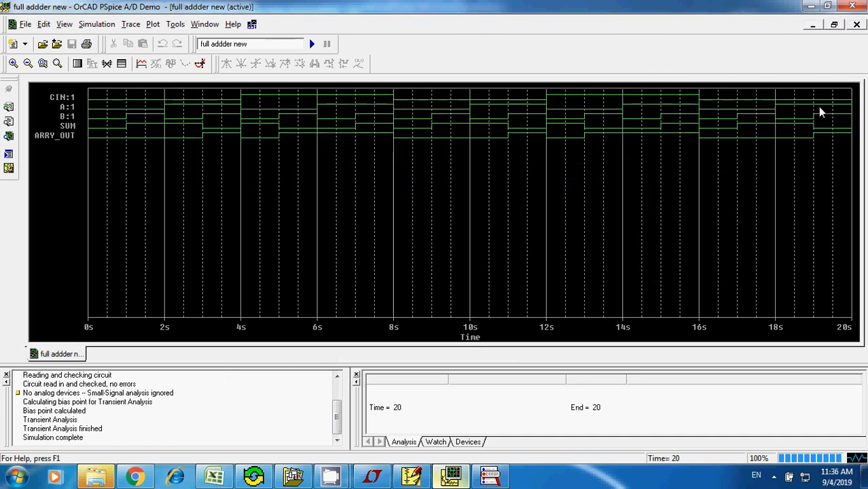
pyautogui.click(827, 6)
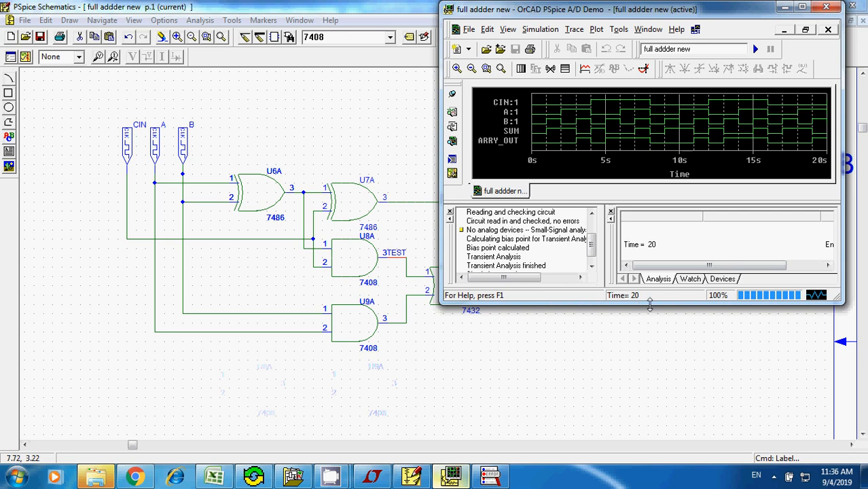
pyautogui.moveTo(652, 303); pyautogui.dragTo(654, 446)
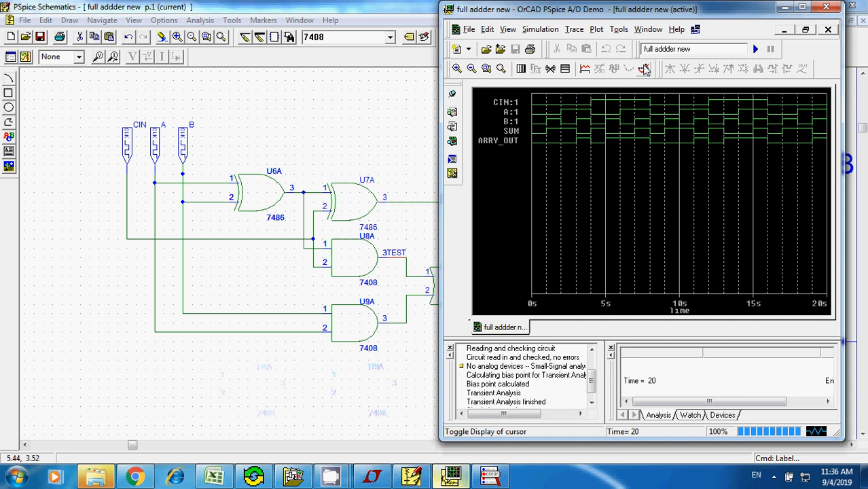
pyautogui.click(644, 70)
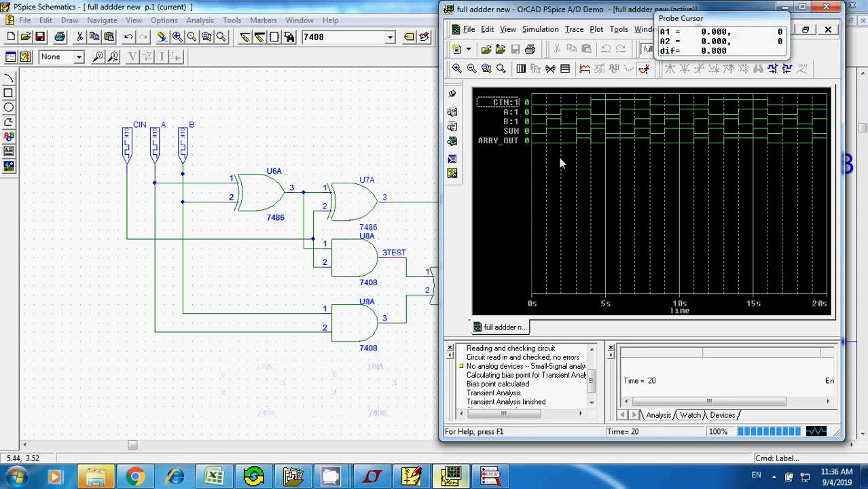
# - Switch to the Full Adder truth table in Excel, place it beside the plot, and examine the CIN, A, B and SUM values in row 6
pyautogui.click(215, 477)
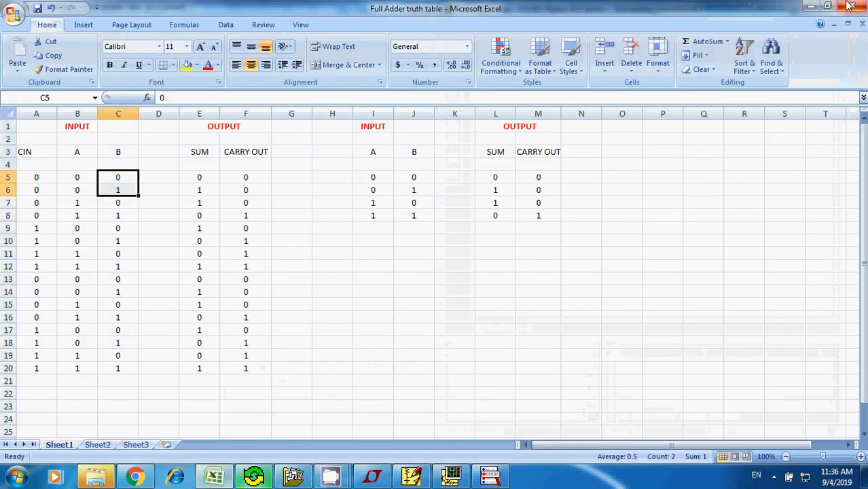
pyautogui.click(827, 7)
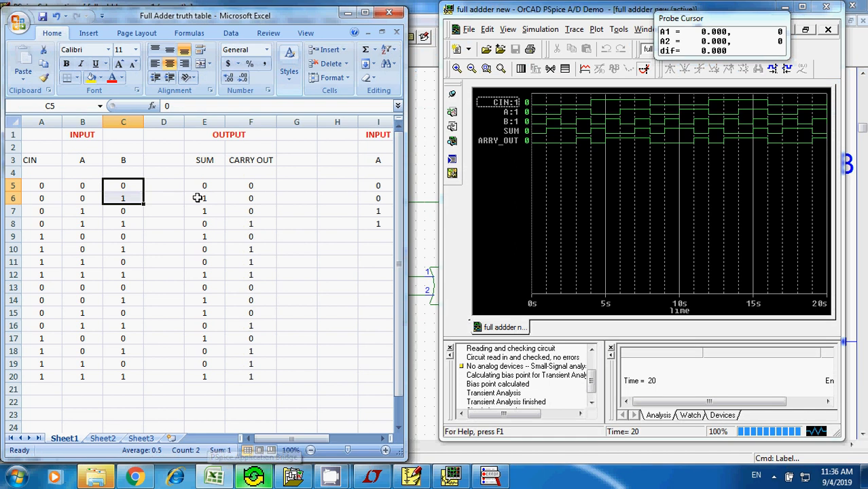
pyautogui.click(49, 208)
pyautogui.click(41, 197)
pyautogui.click(88, 206)
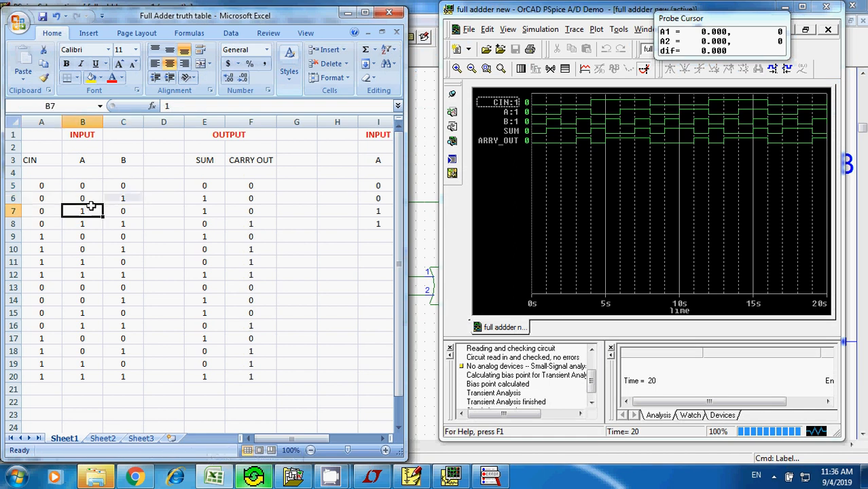
pyautogui.click(124, 199)
pyautogui.click(203, 200)
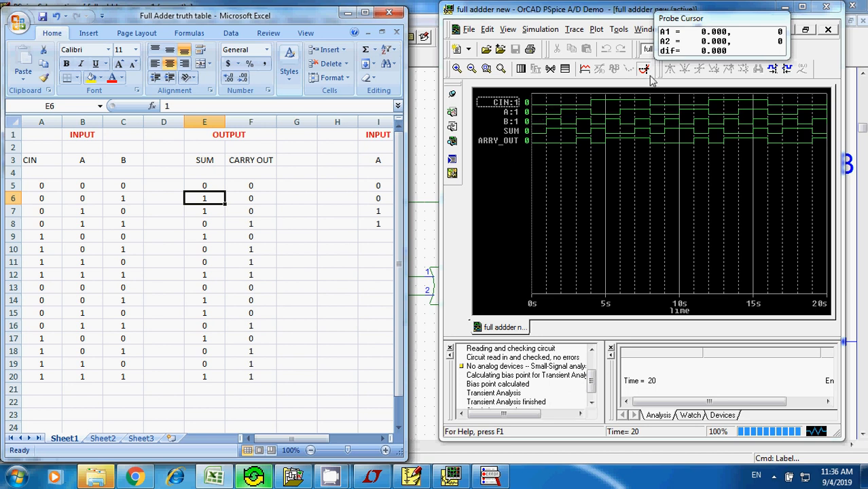
# - Compare the traces with truth table rows 5 and 6 by placing the probe cursor at about 0.47 s and 1.42 s
pyautogui.click(540, 121)
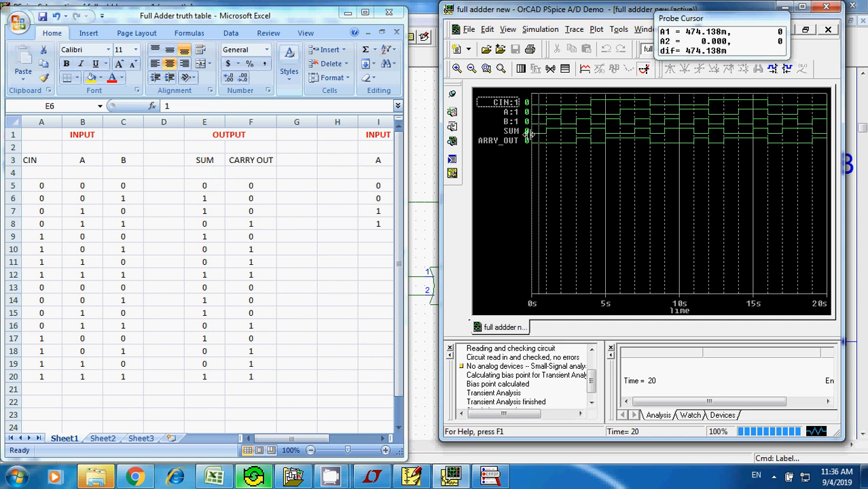
pyautogui.click(70, 198)
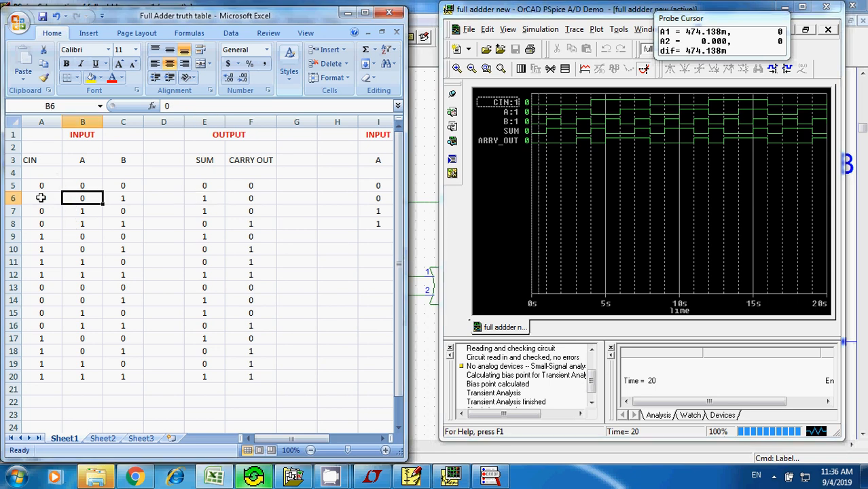
pyautogui.moveTo(41, 198); pyautogui.dragTo(124, 196)
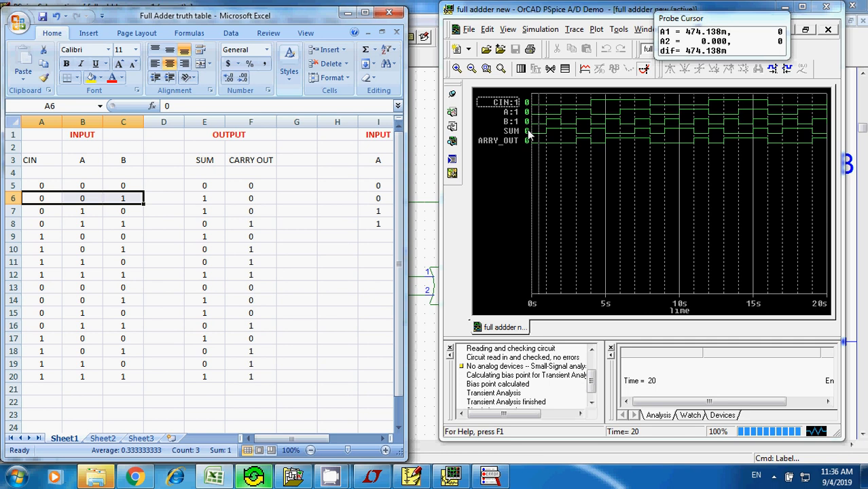
pyautogui.click(553, 139)
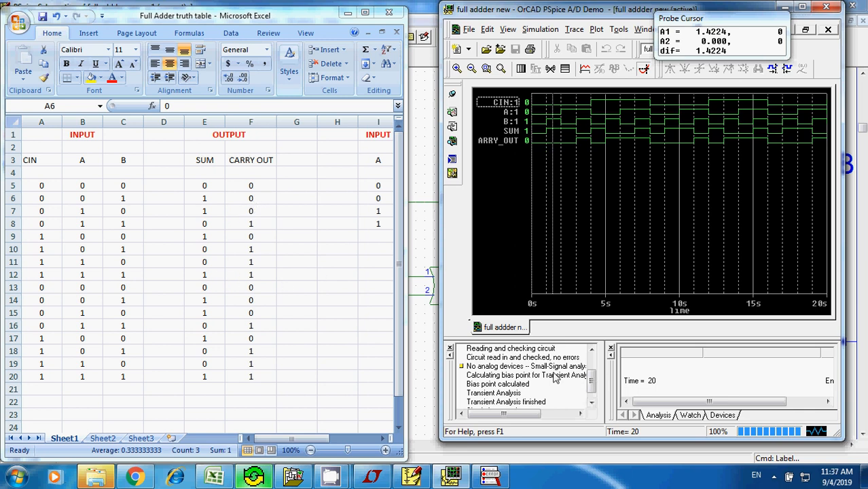
# - Bring the full adder schematic to the front, and switch to the empty Draft1 schematic in LTspice IV
pyautogui.click(427, 424)
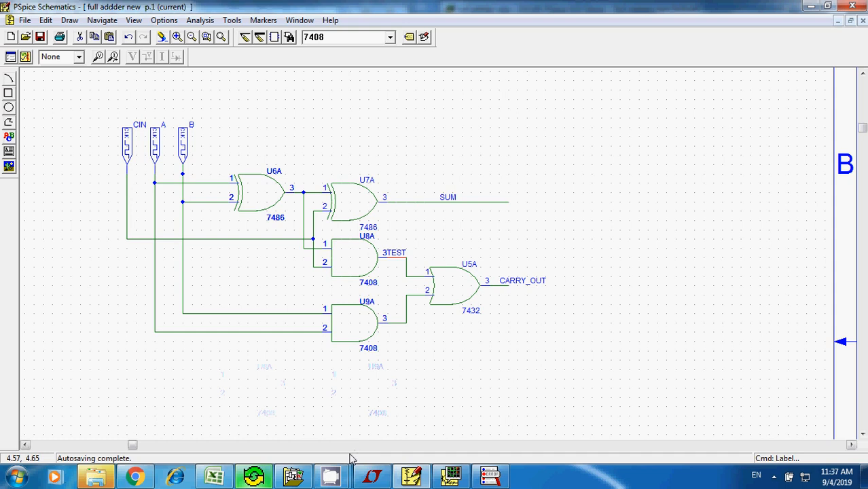
pyautogui.click(370, 477)
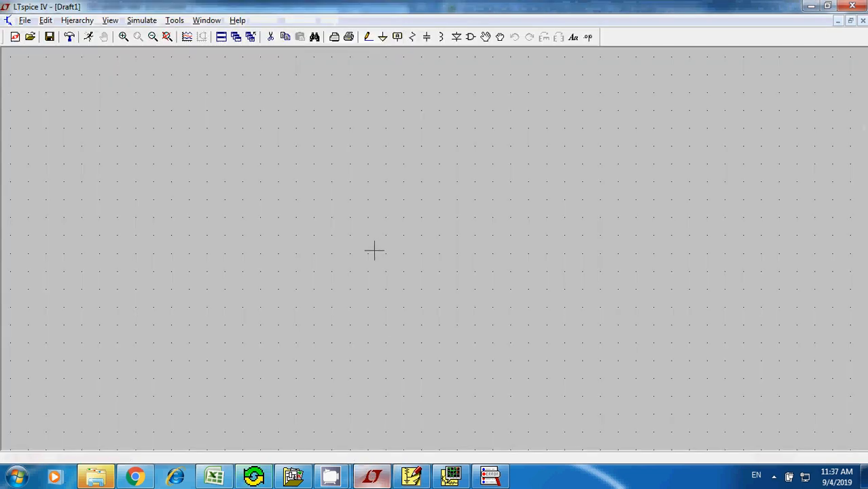